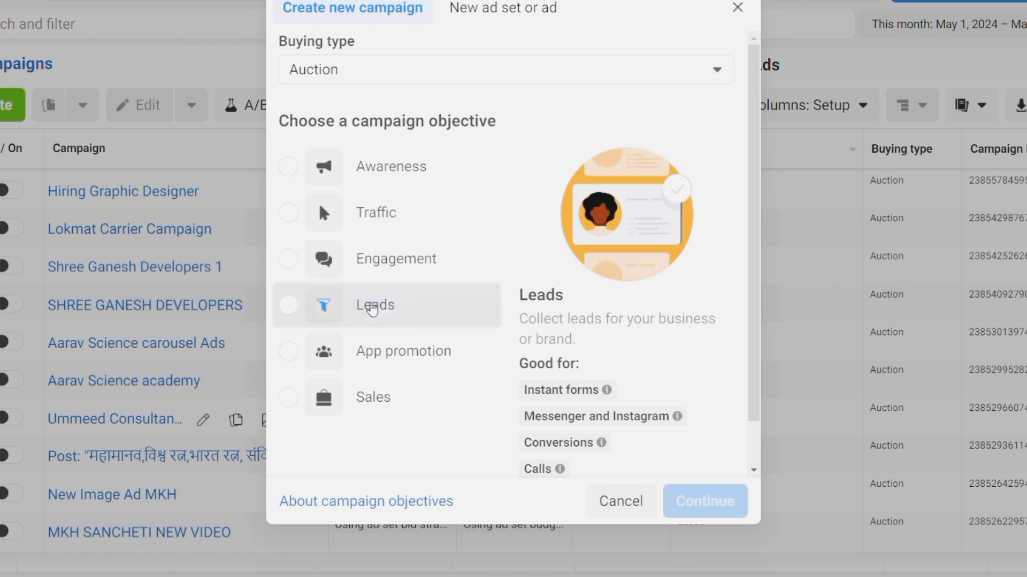
Choose Leads as the objective and build it as a manual leads campaign
click(706, 502)
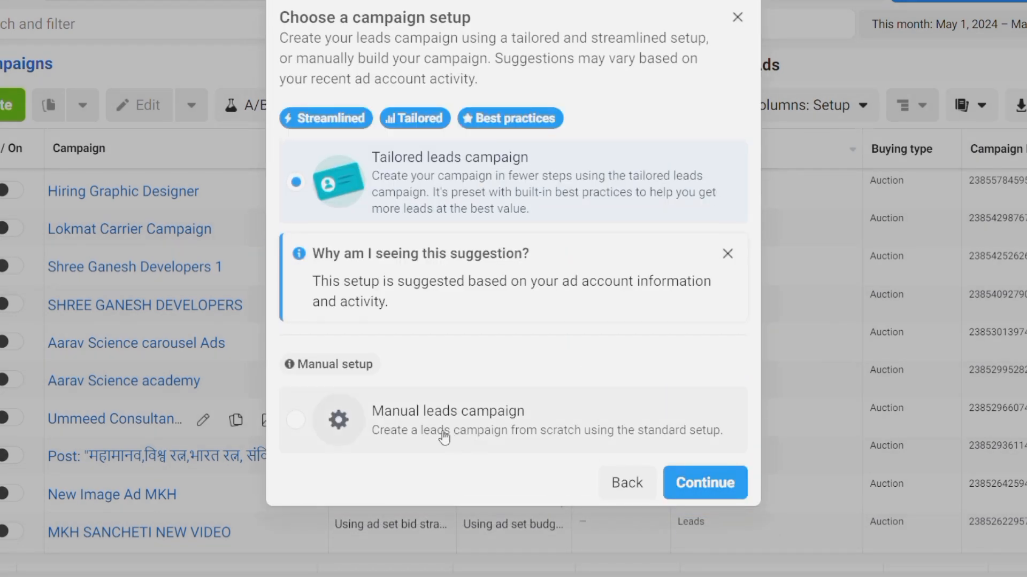
click(294, 425)
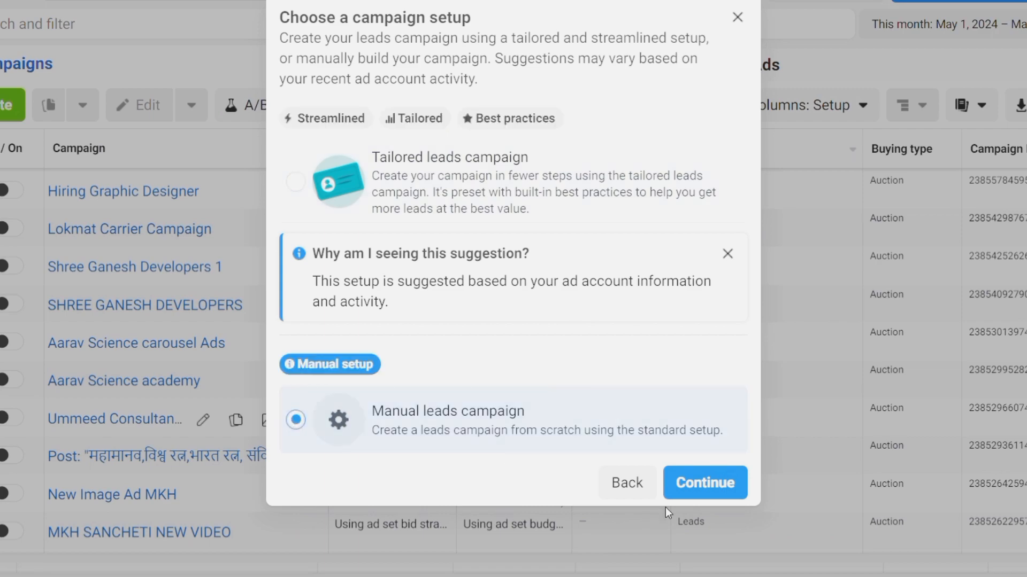
click(706, 483)
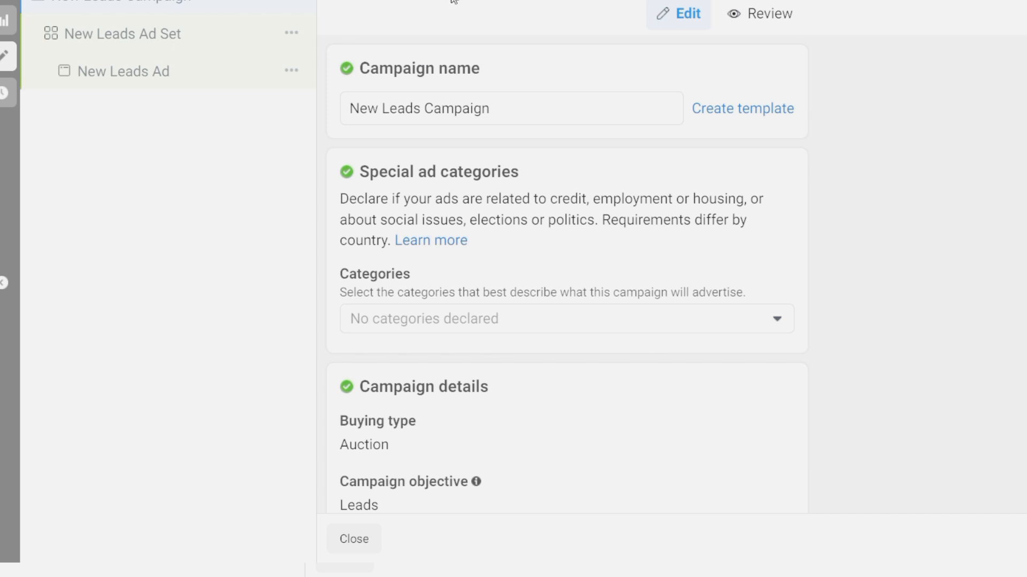
Rename the campaign to 'Shree Ganesh New -6-5-24'
click(533, 110)
key(BackSpace)
key(BackSpace)
key(BackSpace)
key(BackSpace)
key(BackSpace)
key(BackSpace)
key(BackSpace)
key(BackSpace)
key(BackSpace)
key(BackSpace)
key(BackSpace)
key(BackSpace)
key(BackSpace)
key(BackSpace)
key(BackSpace)
key(BackSpace)
key(BackSpace)
key(BackSpace)
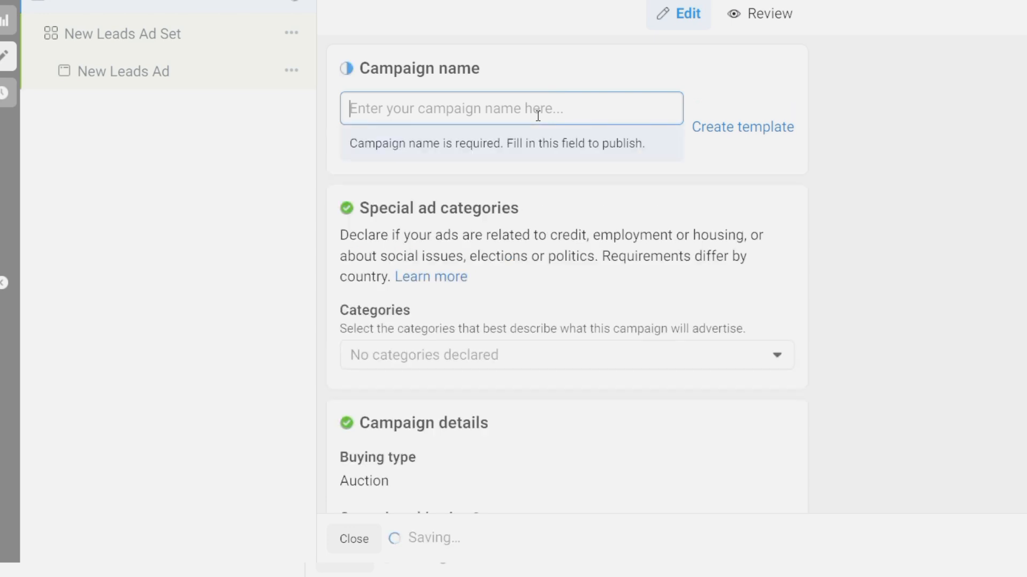
text(Shree)
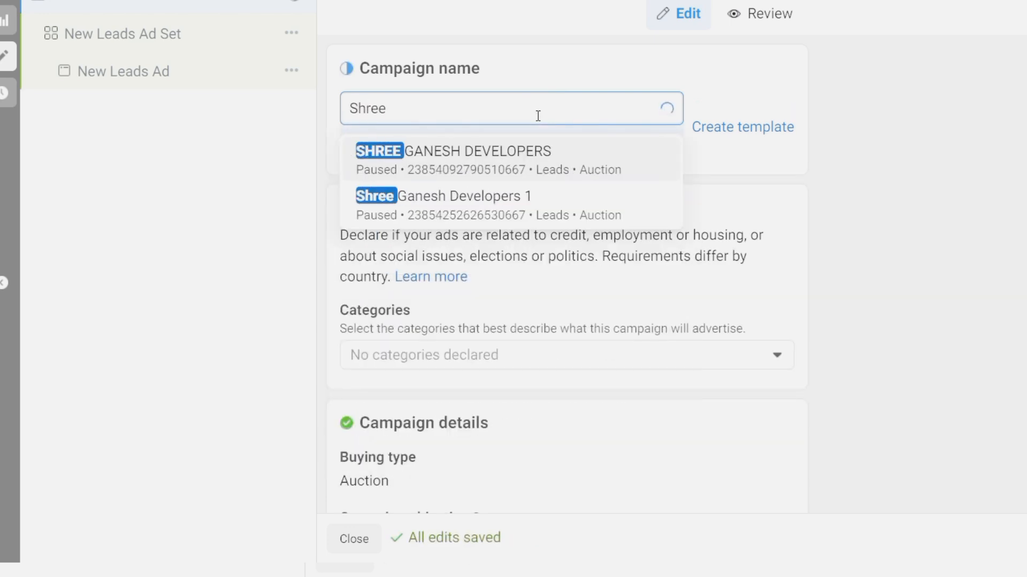
text( Ganesg)
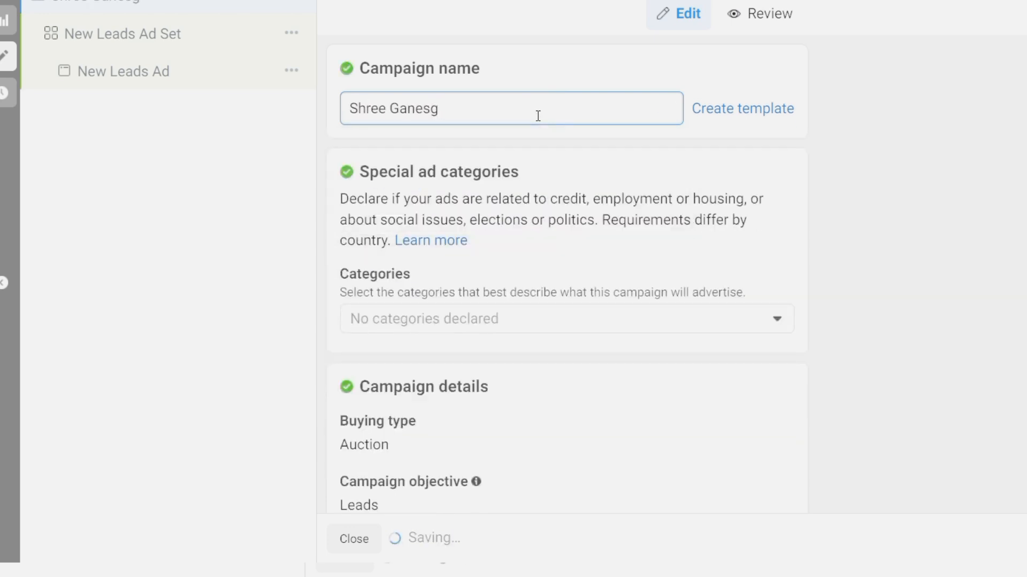
key(BackSpace)
text(h New)
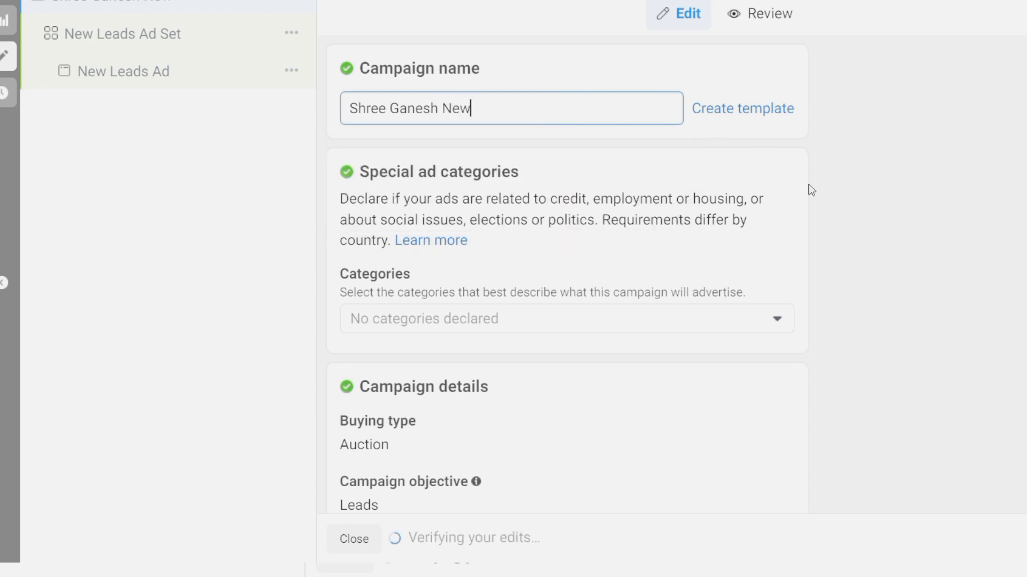
text( -)
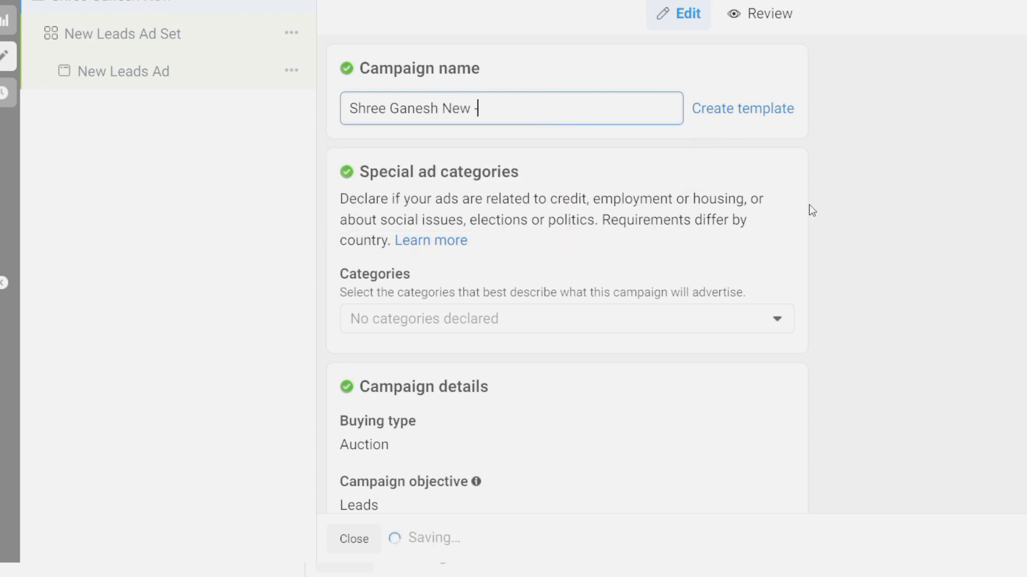
text(6-5-24)
scroll(845, 262, down, 7)
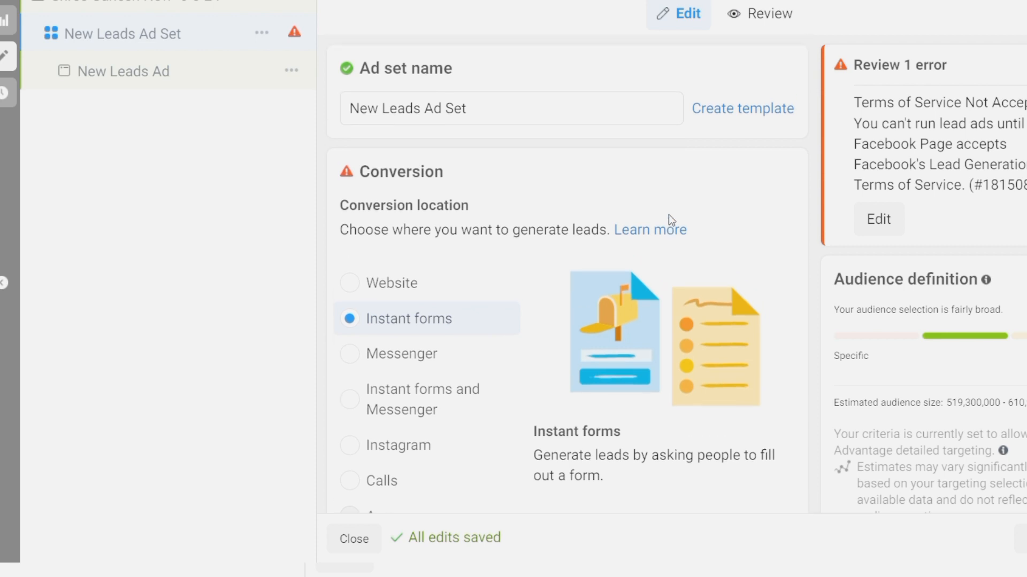
Rename the ad set to 'shree ads'
triple_click(552, 112)
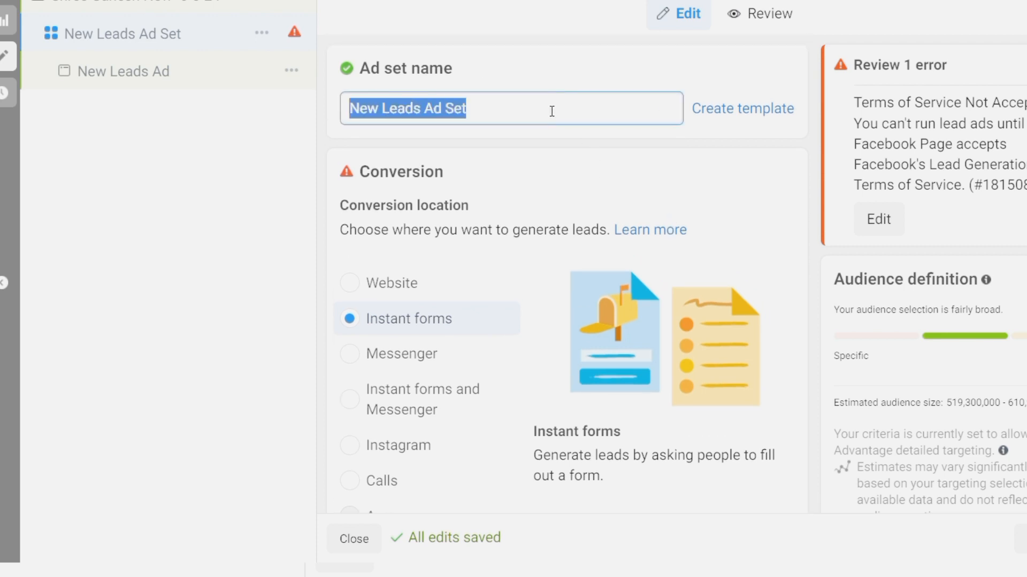
key(BackSpace)
text(s)
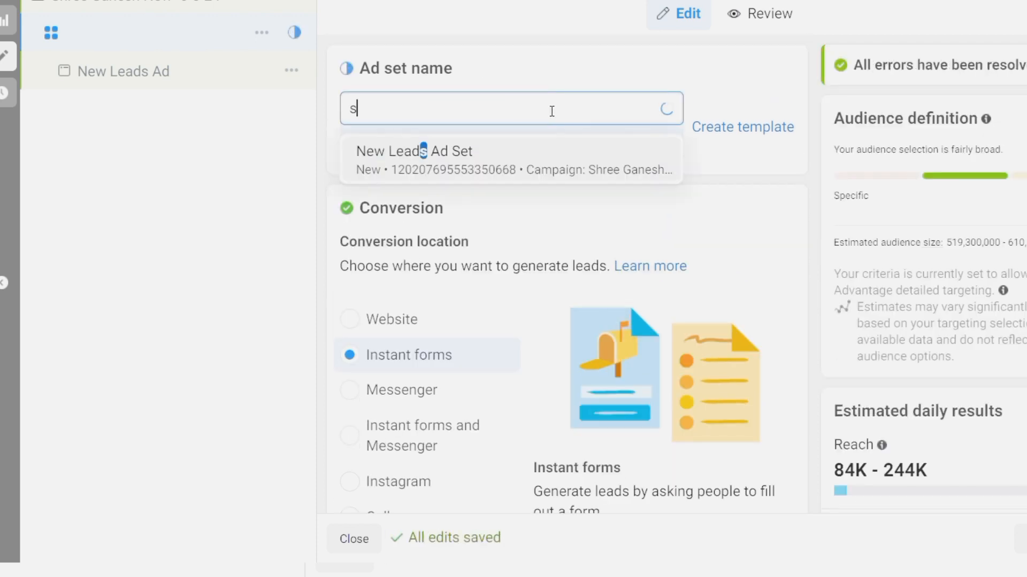
text(hree ads)
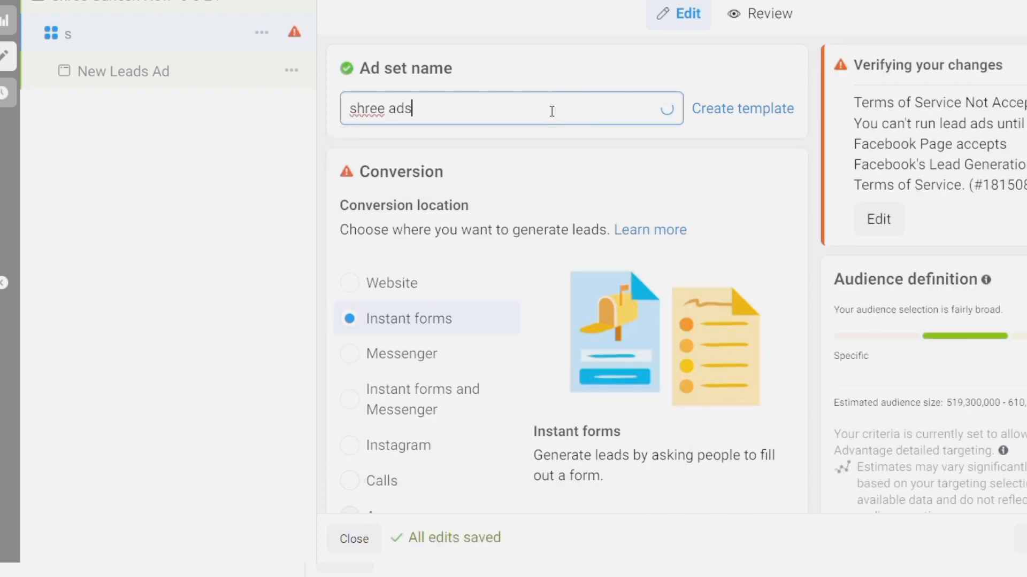
scroll(733, 192, down, 8)
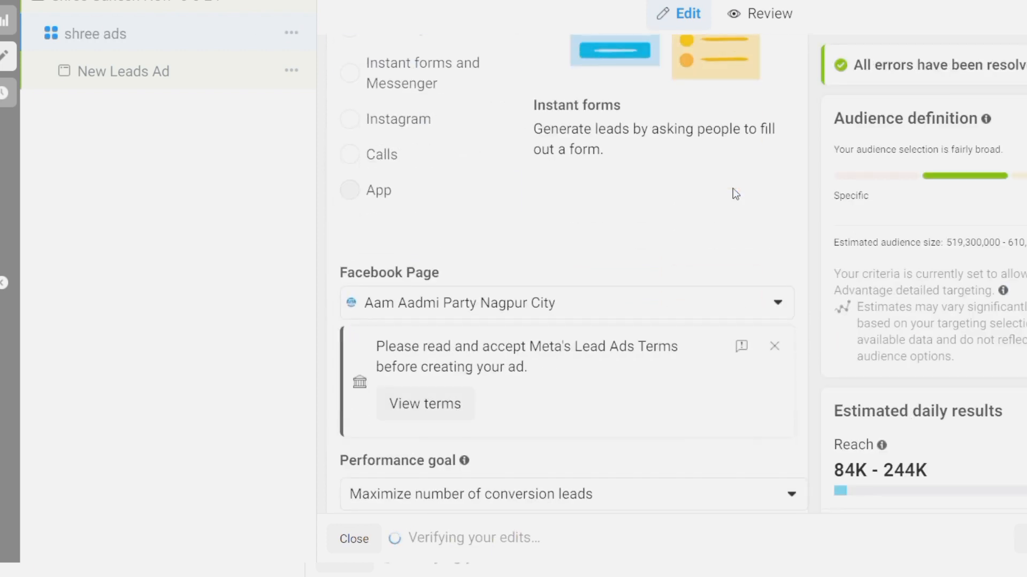
Set the Facebook Page to Residential Flat and accept Meta's Lead Ads terms
click(757, 221)
scroll(718, 307, down, 3)
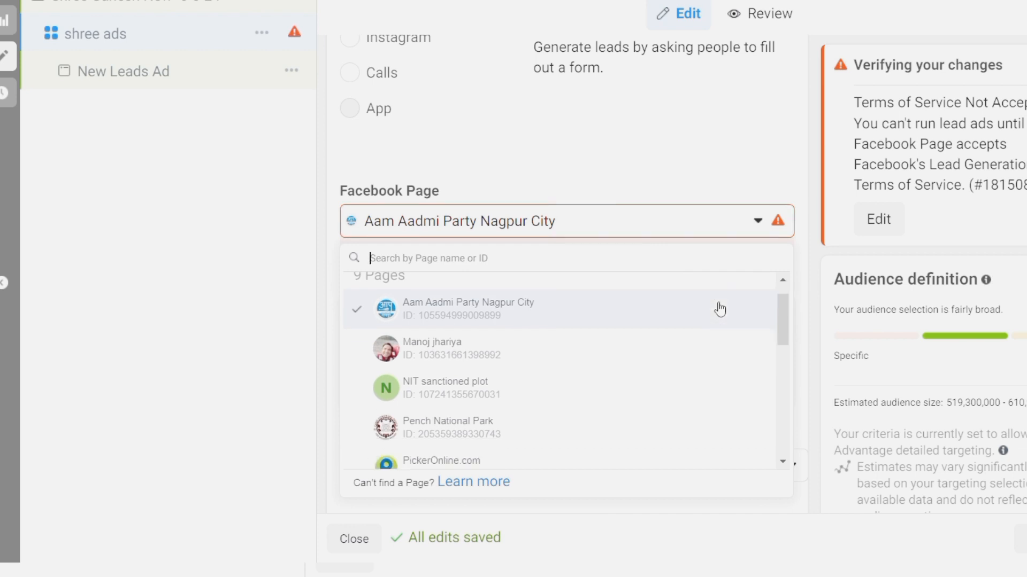
scroll(719, 309, down, 2)
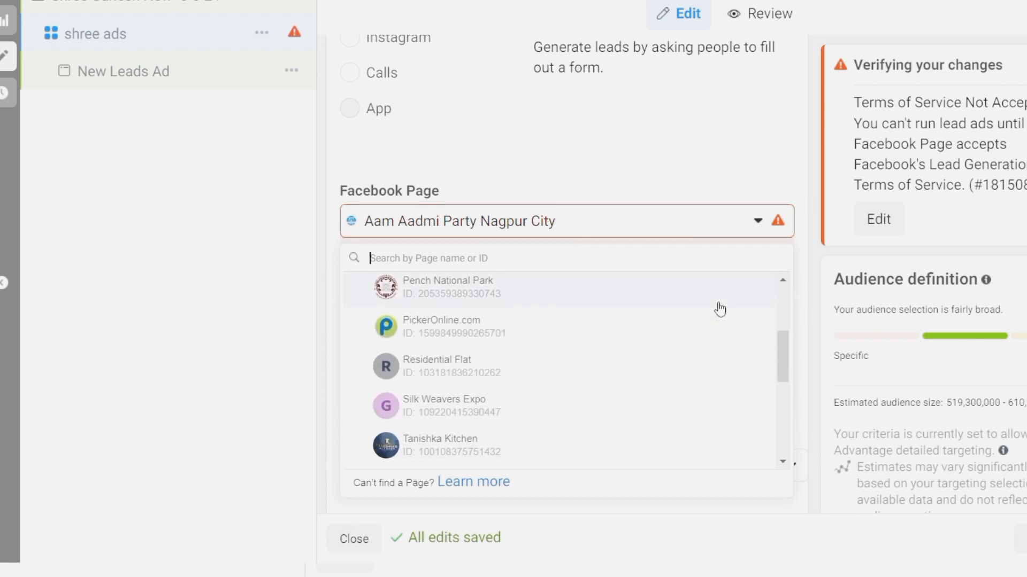
click(456, 369)
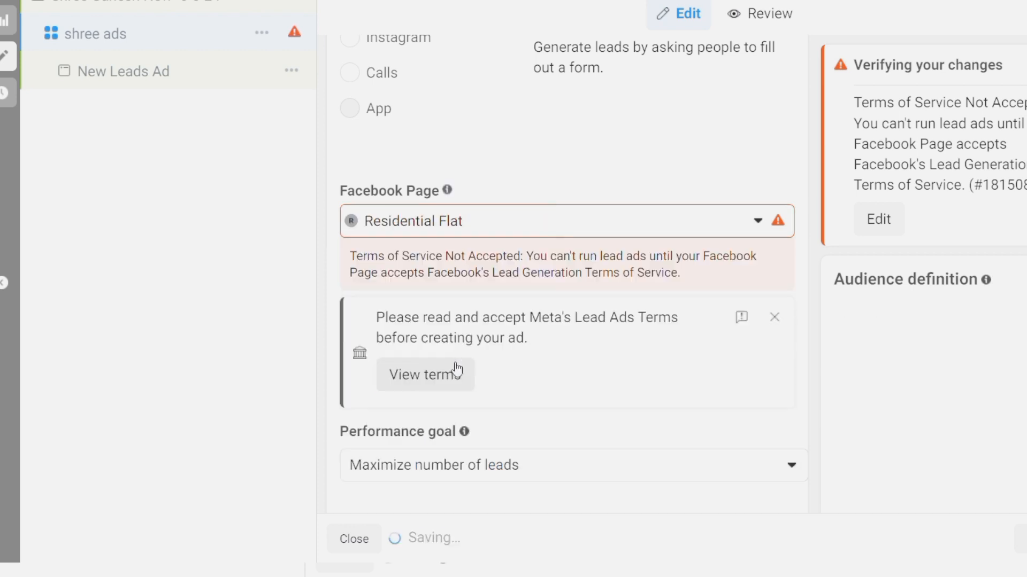
click(451, 330)
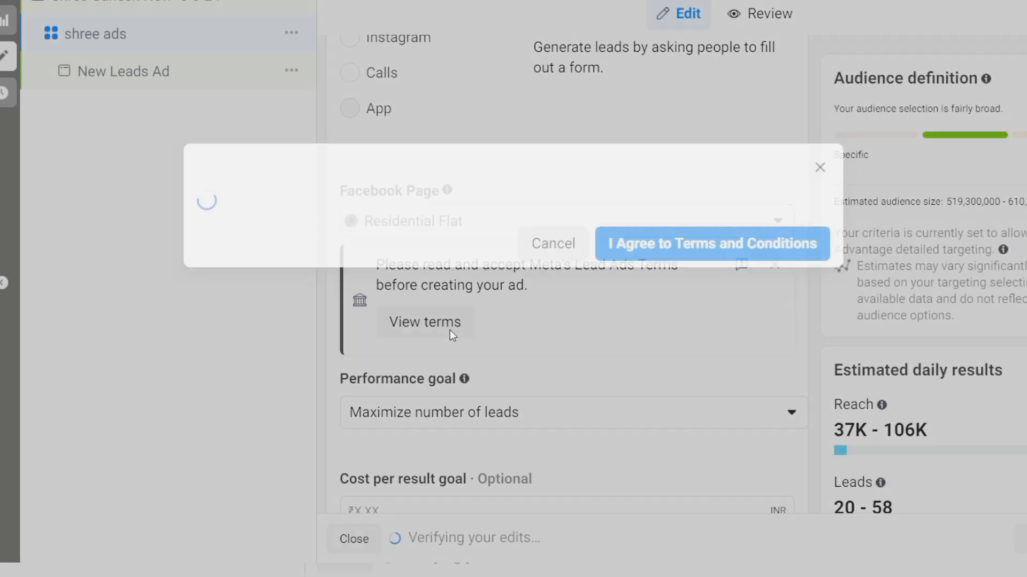
click(704, 444)
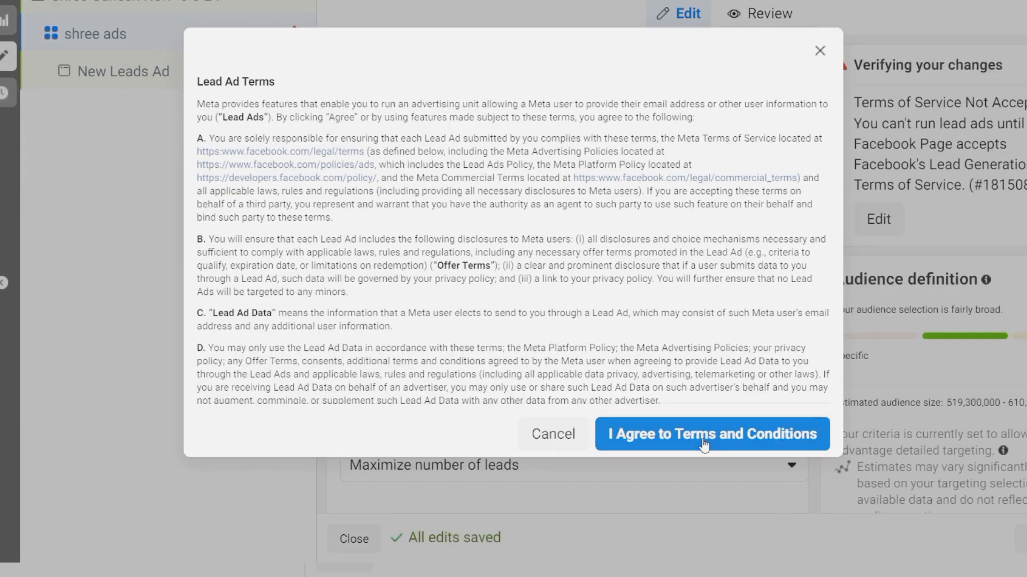
scroll(700, 444, down, 2)
scroll(700, 444, down, 2)
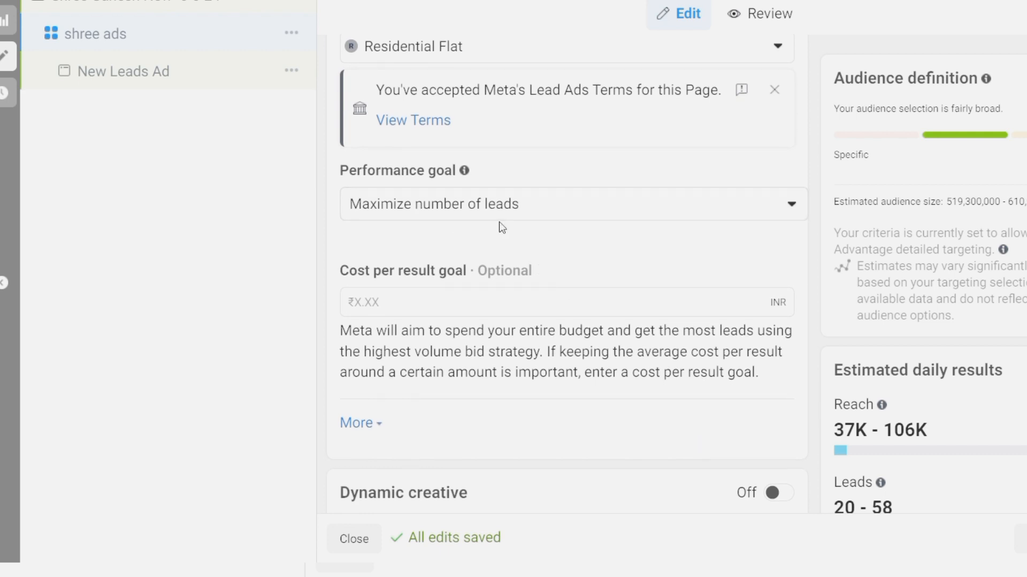
Set the daily budget to ₹1,000, keeping the start date May 6, 2024
scroll(636, 256, down, 1)
scroll(494, 257, down, 2)
scroll(493, 258, down, 5)
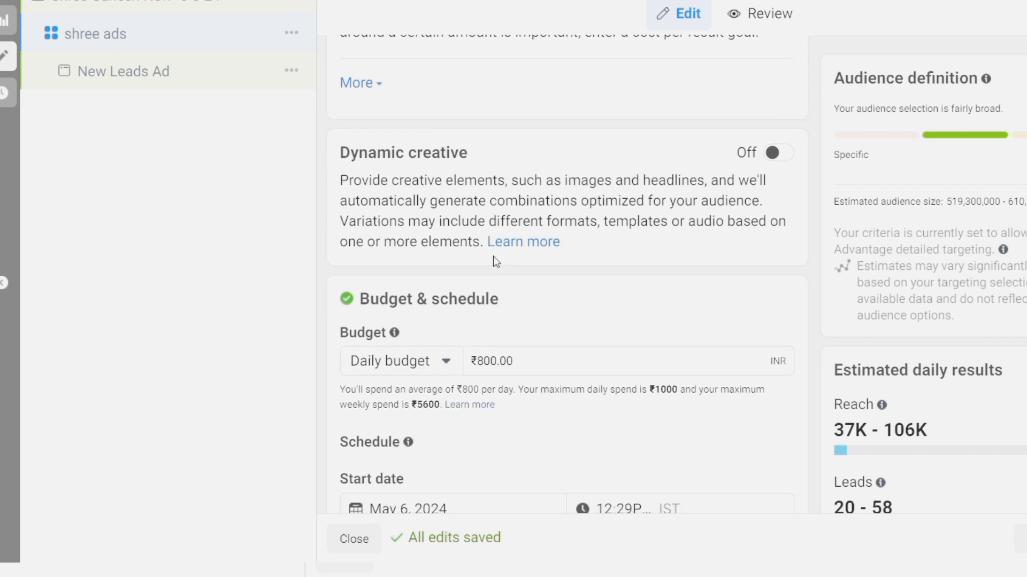
scroll(493, 255, down, 1)
triple_click(547, 280)
key(BackSpace)
text(1000)
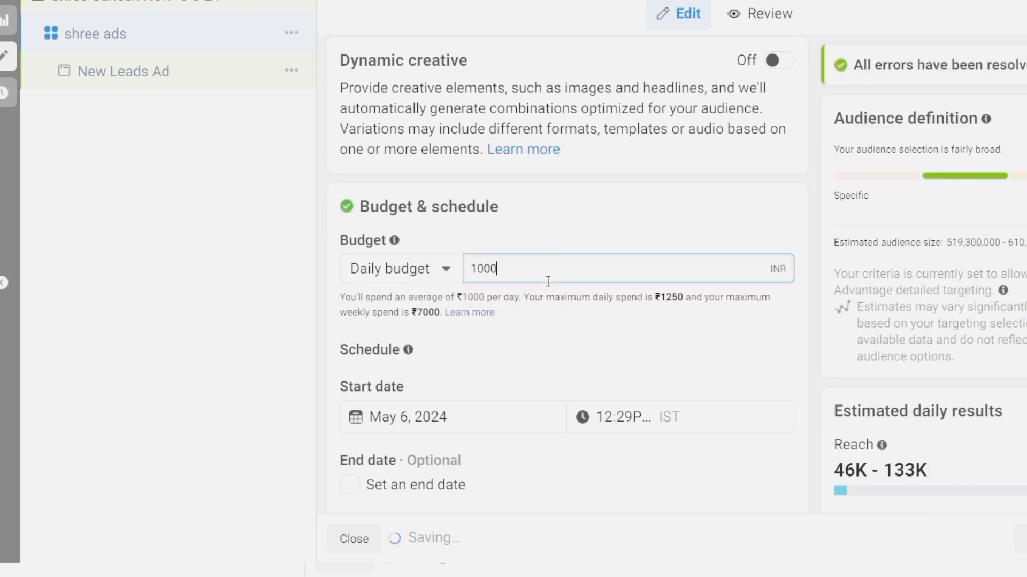
scroll(560, 359, down, 1)
scroll(560, 358, down, 1)
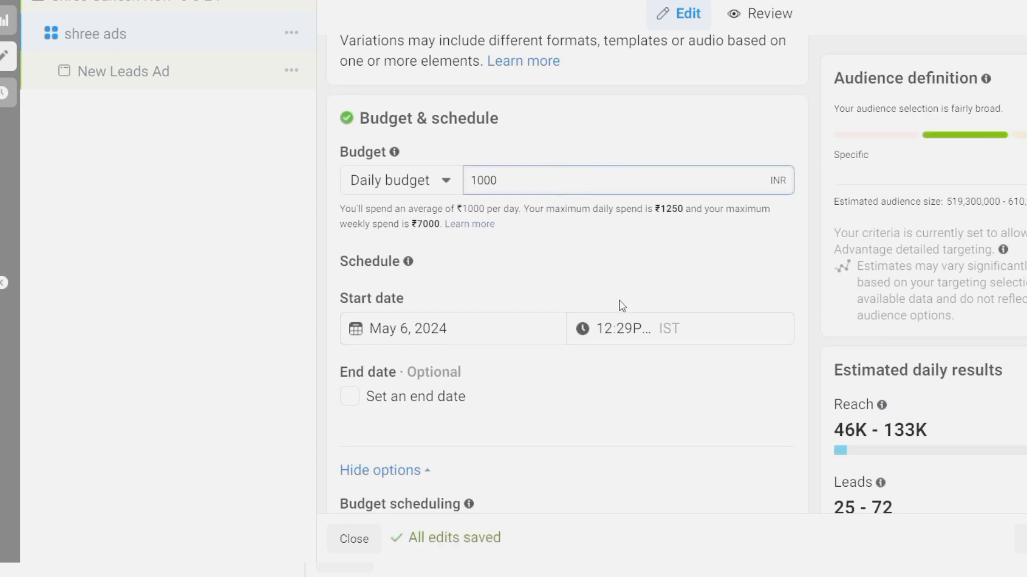
click(490, 344)
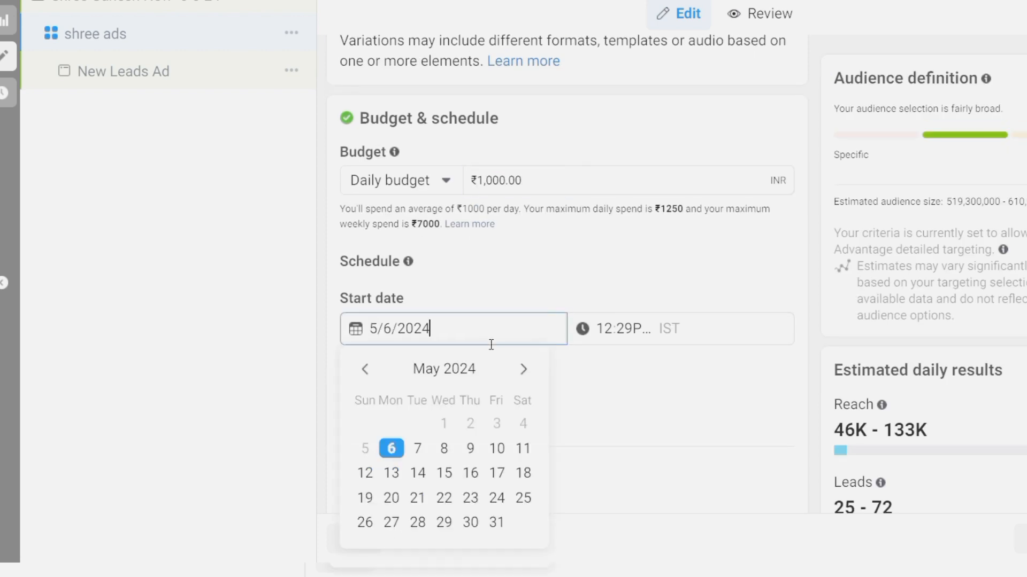
click(614, 258)
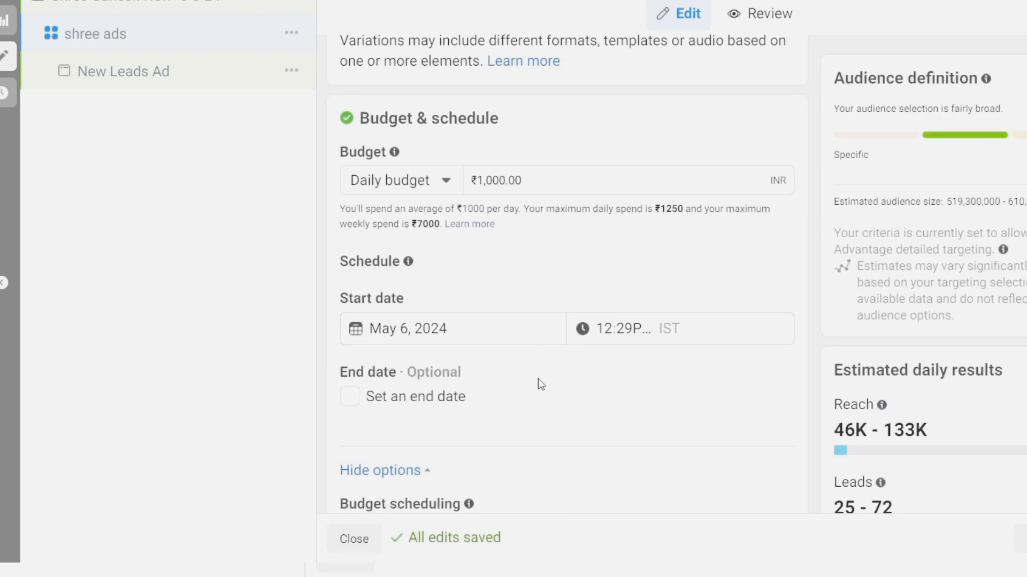
Switch from Advantage+ audience to the original audience options
scroll(538, 378, down, 2)
scroll(489, 275, down, 4)
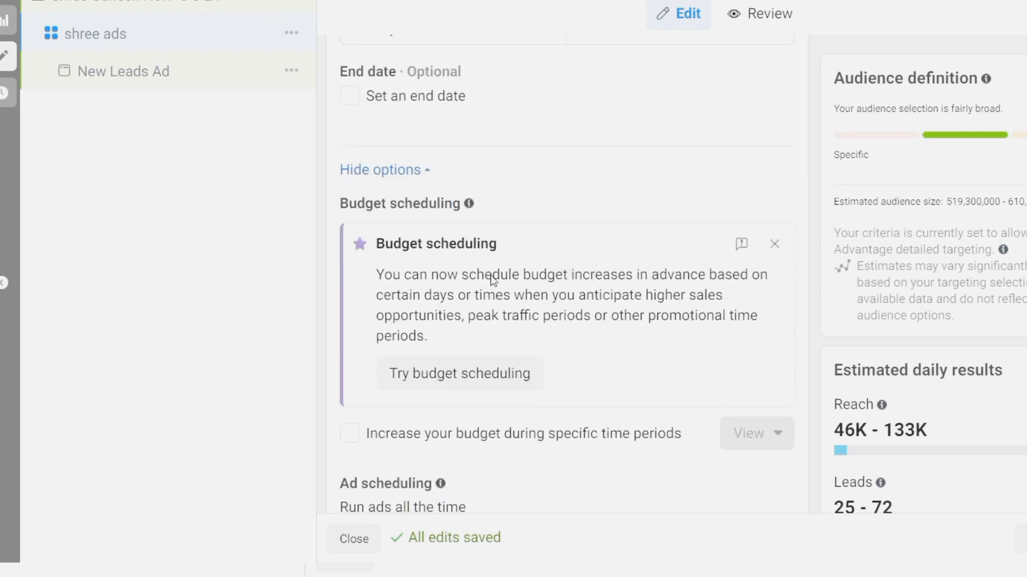
scroll(620, 354, down, 7)
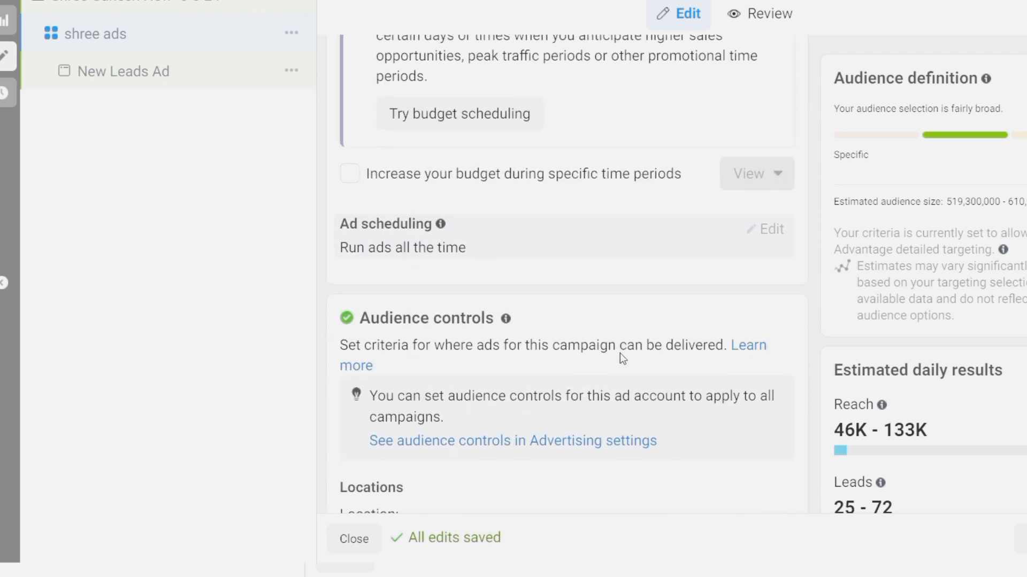
scroll(620, 354, down, 4)
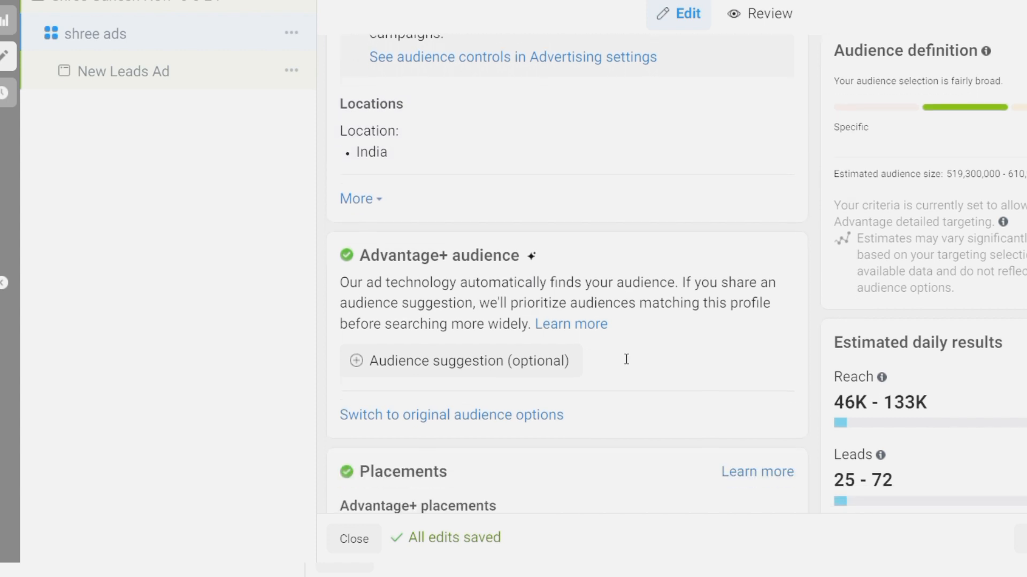
click(452, 415)
click(458, 314)
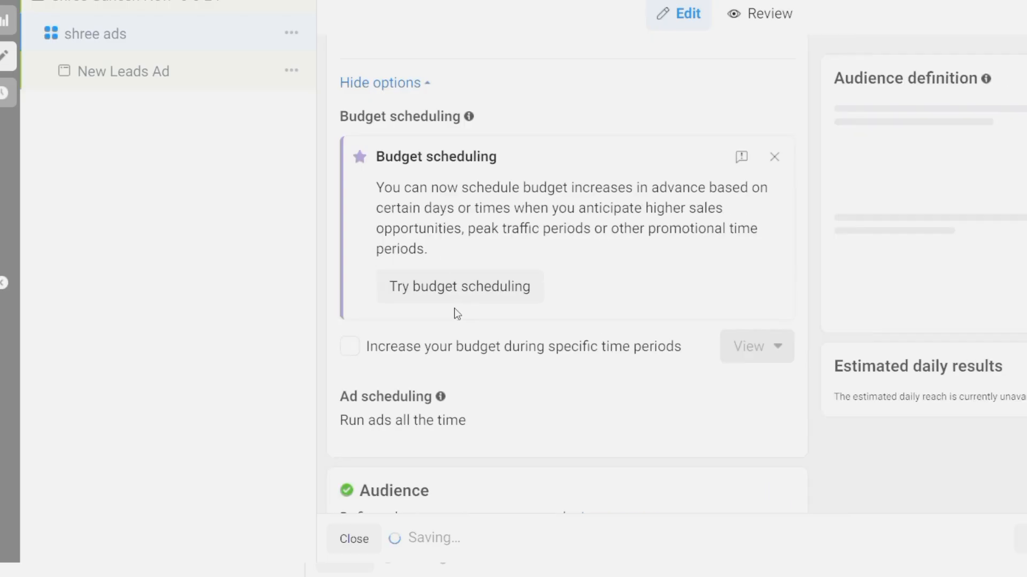
Replace the India location with Mumbai, Maharashtra
scroll(537, 373, up, 5)
scroll(537, 373, up, 3)
scroll(537, 373, down, 14)
scroll(537, 373, down, 7)
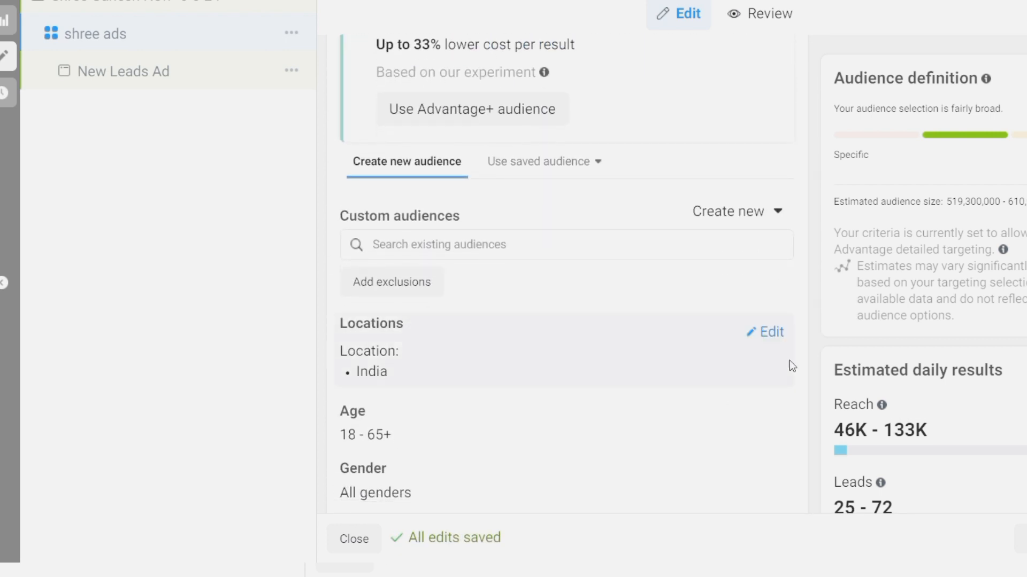
click(757, 332)
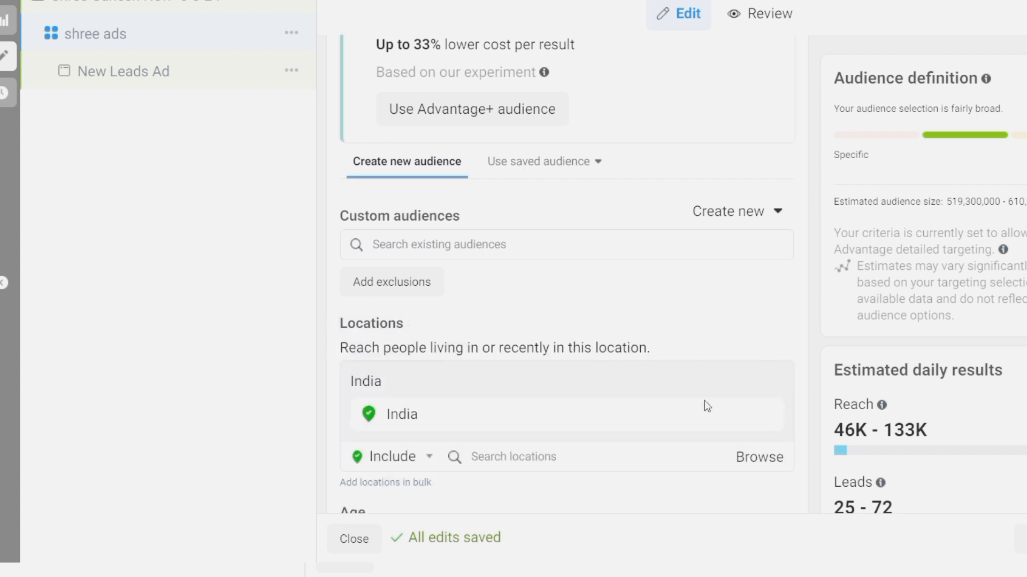
click(595, 470)
text(mumbai)
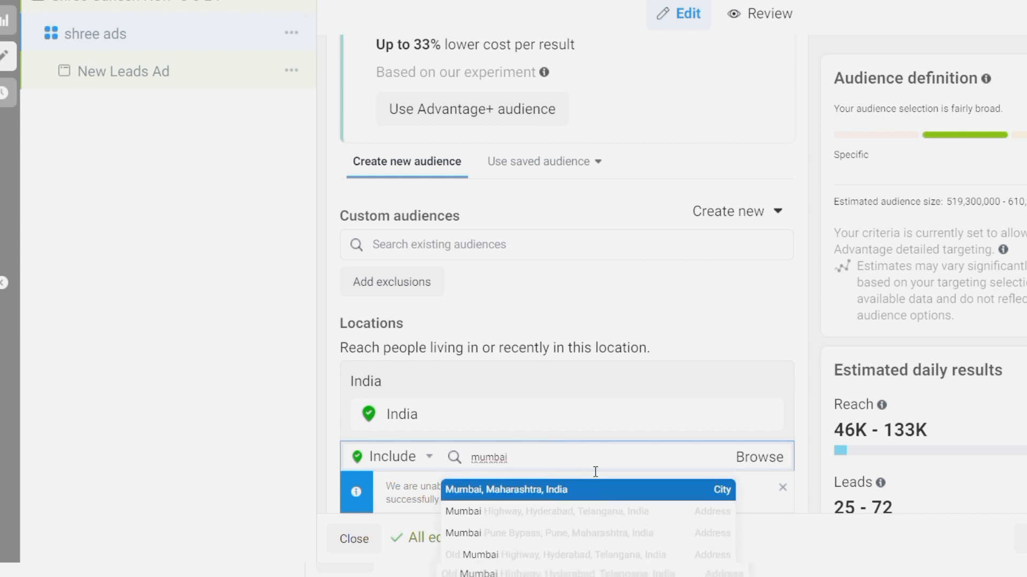
click(590, 488)
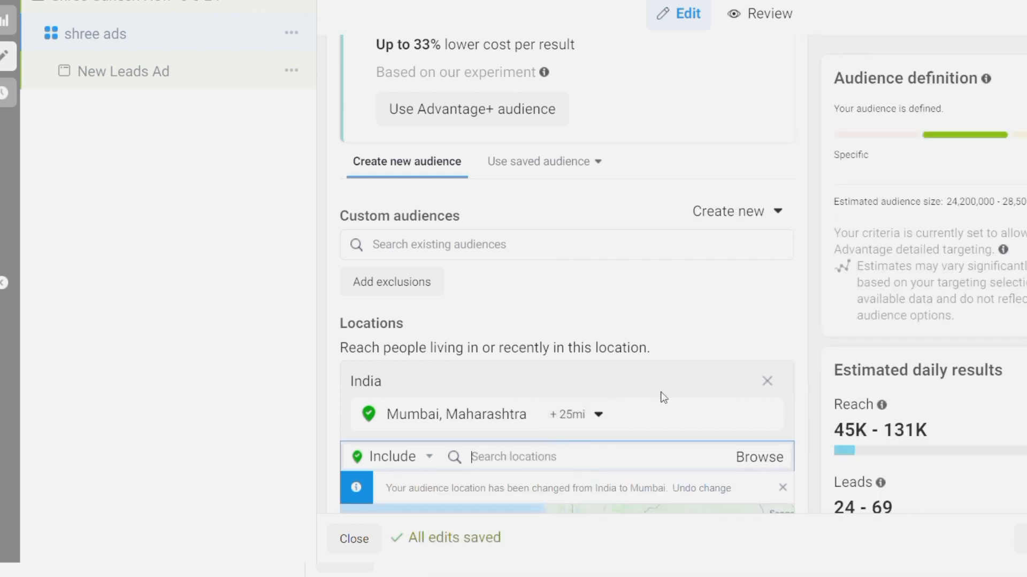
Add Thane, Maharashtra as a second location with a 15 mi radius
scroll(624, 494, down, 3)
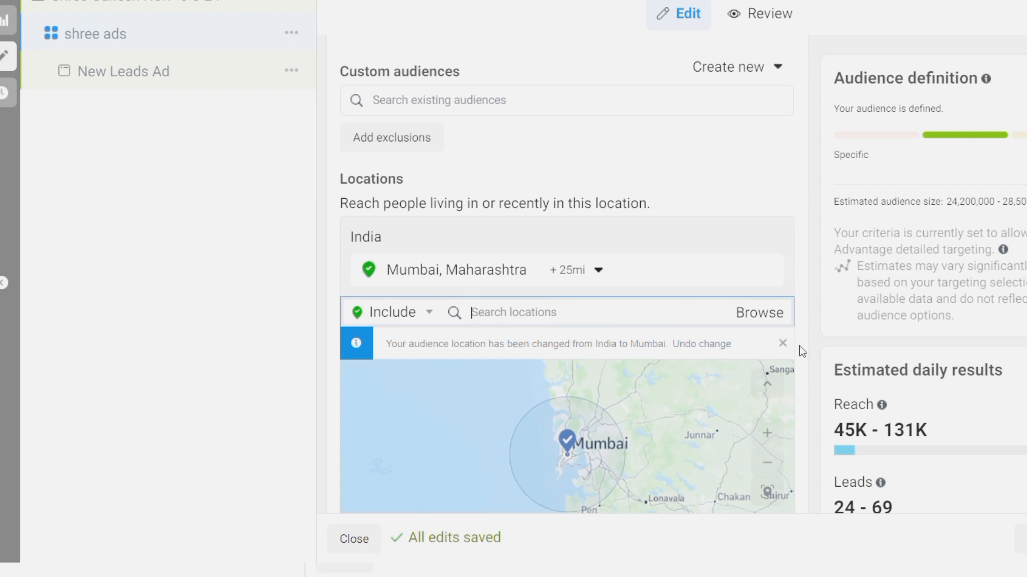
scroll(800, 351, down, 3)
scroll(801, 351, down, 3)
scroll(802, 352, up, 2)
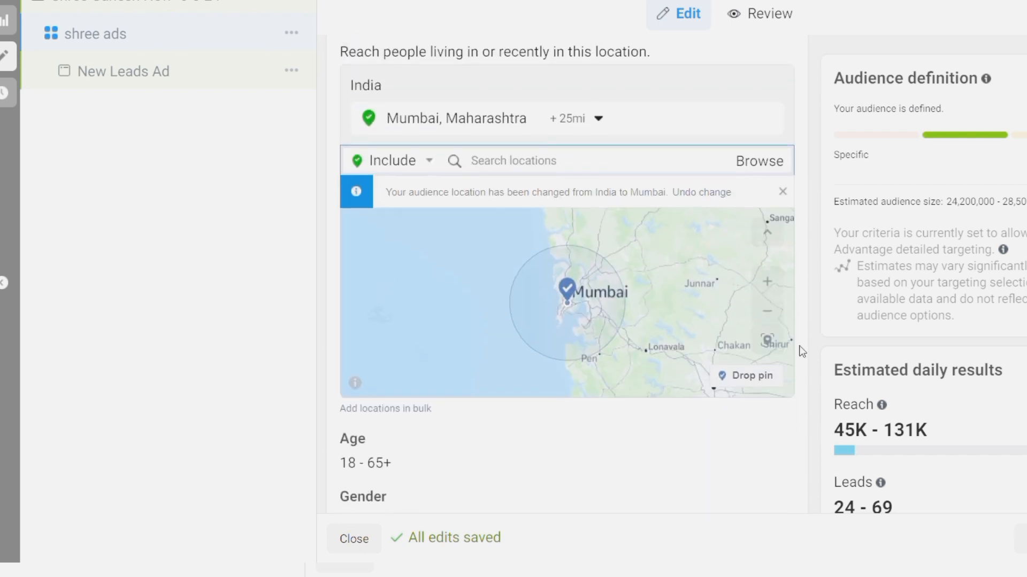
text(t)
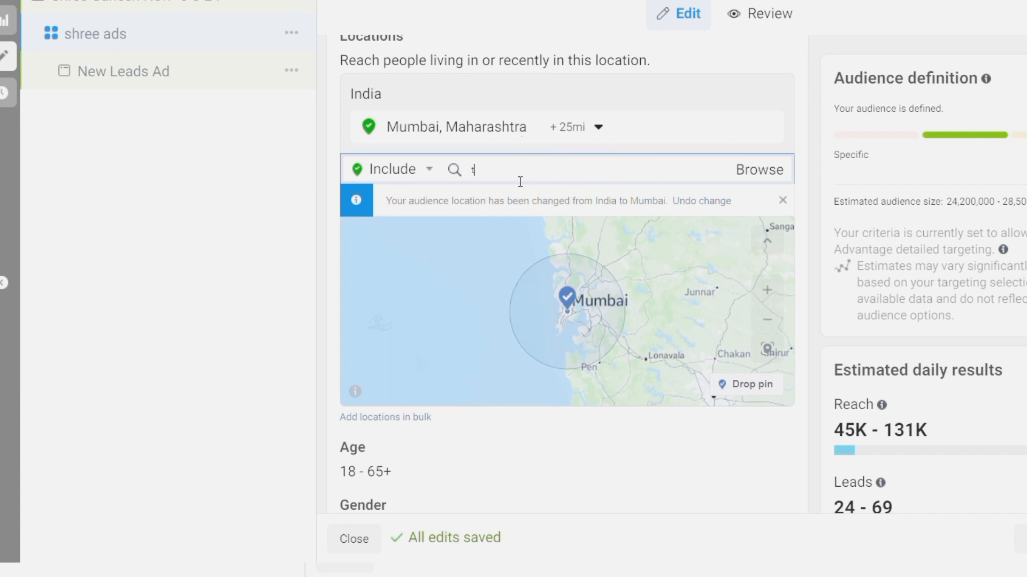
text(hane)
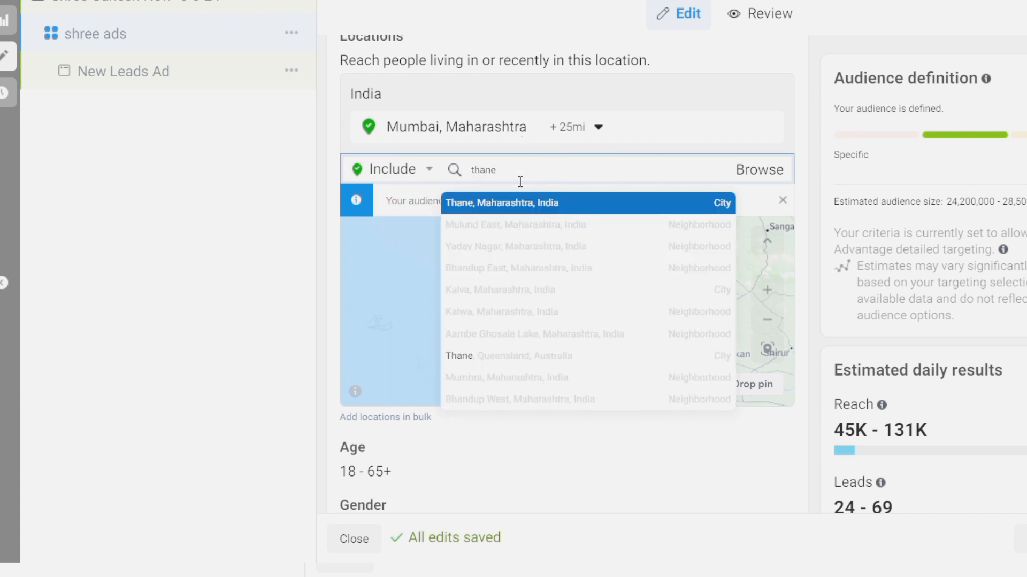
click(504, 205)
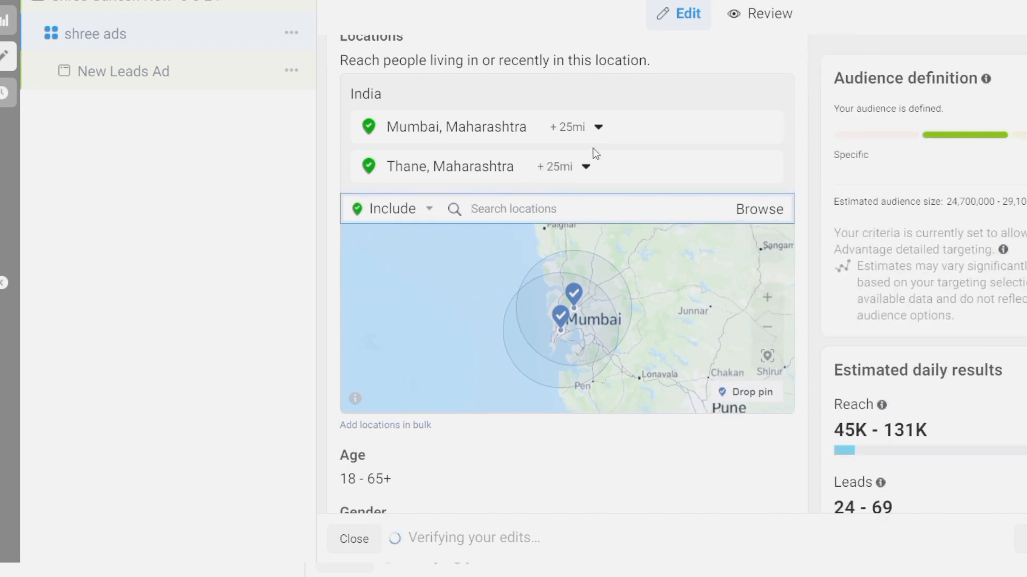
click(586, 167)
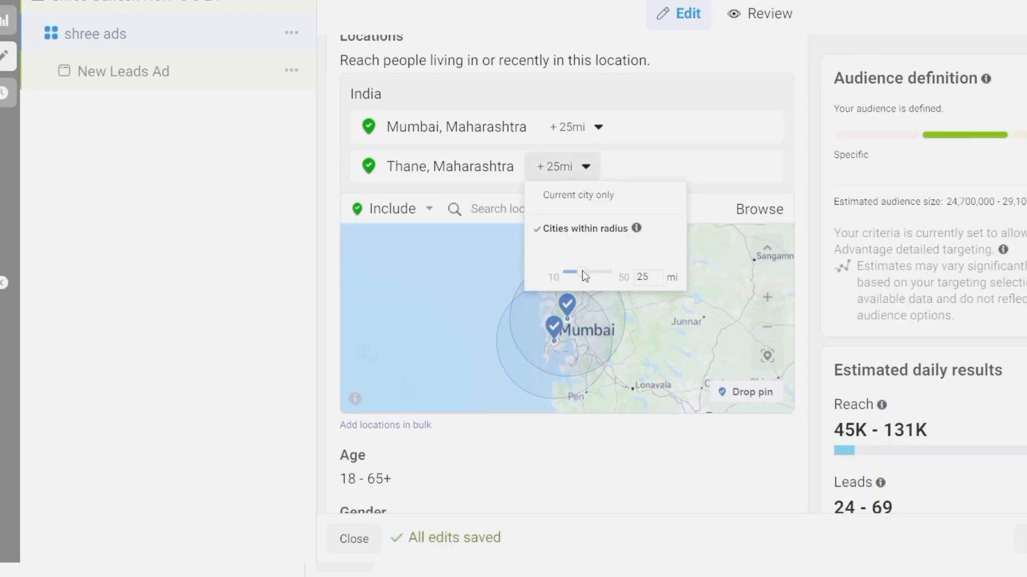
drag(588, 277, 574, 277)
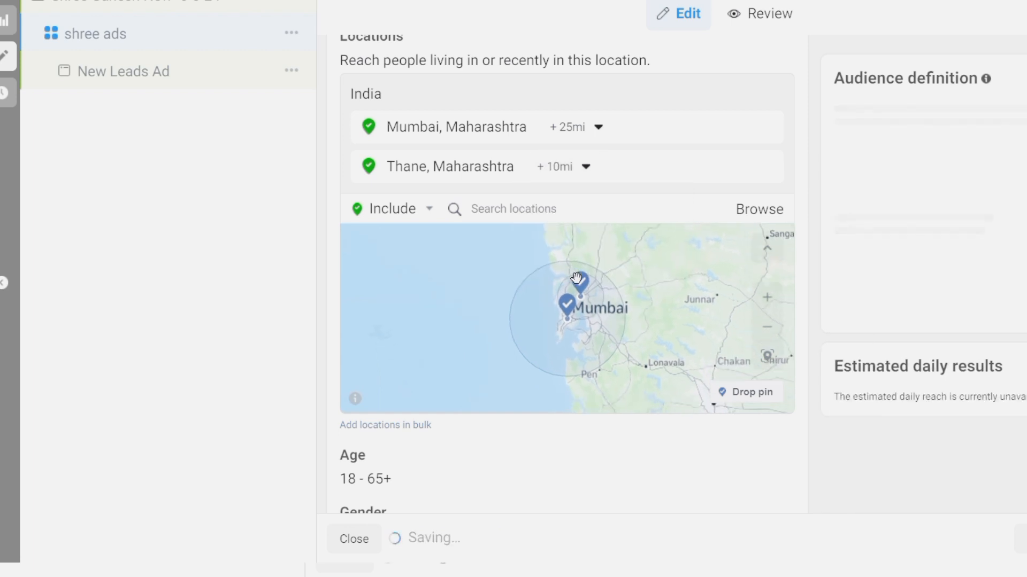
click(586, 167)
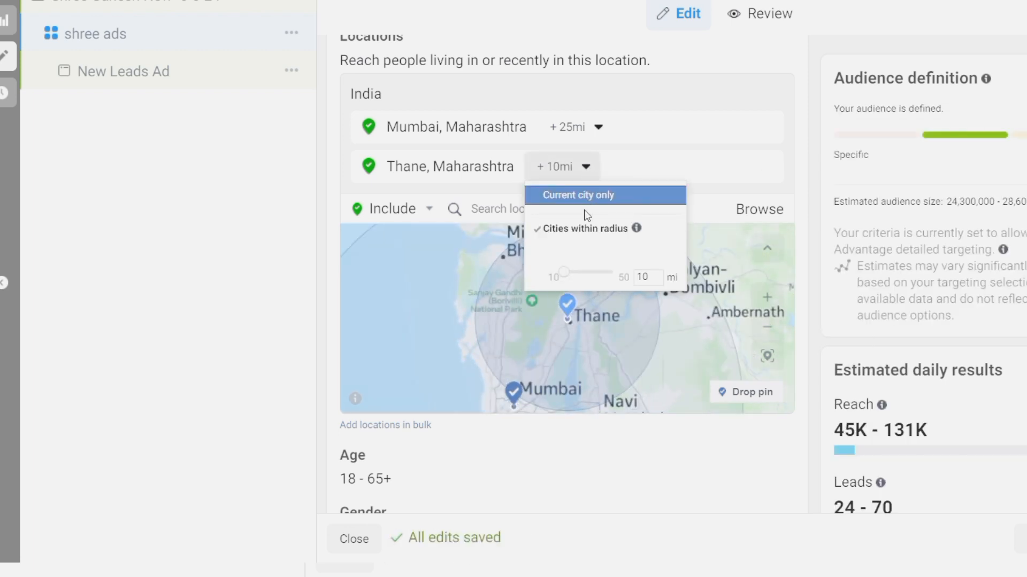
drag(574, 273, 577, 273)
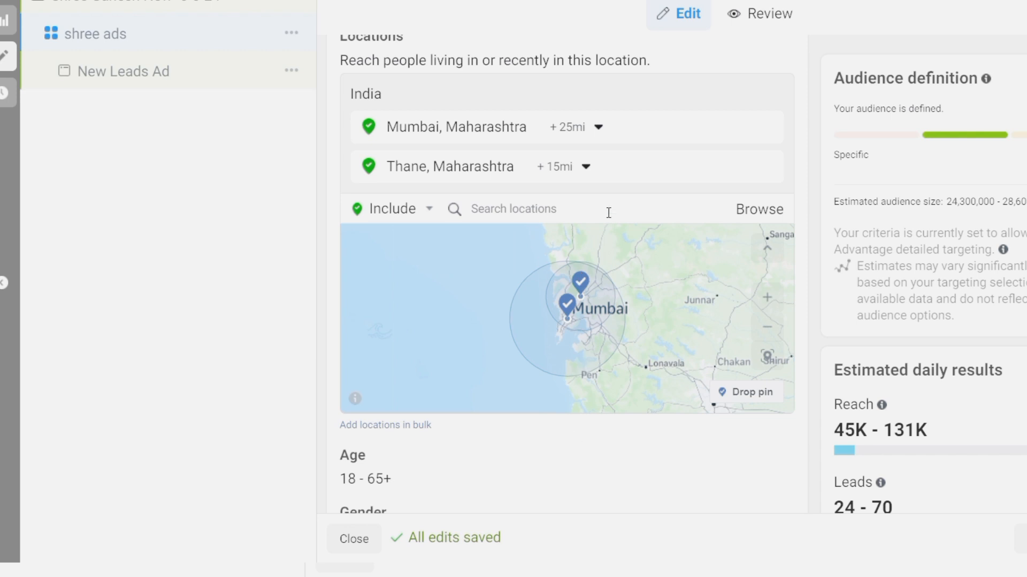
scroll(624, 349, down, 2)
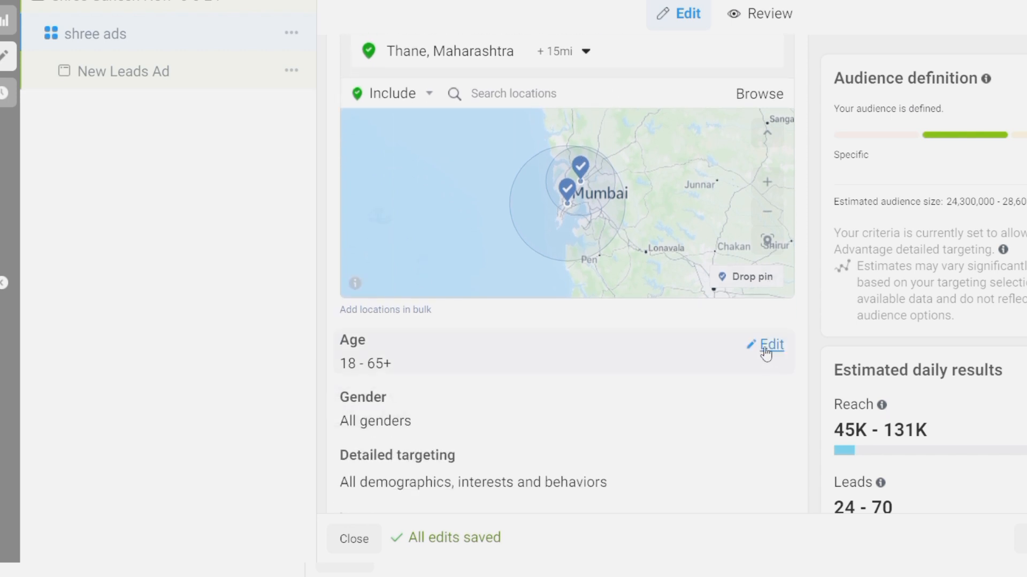
click(767, 346)
scroll(695, 361, down, 1)
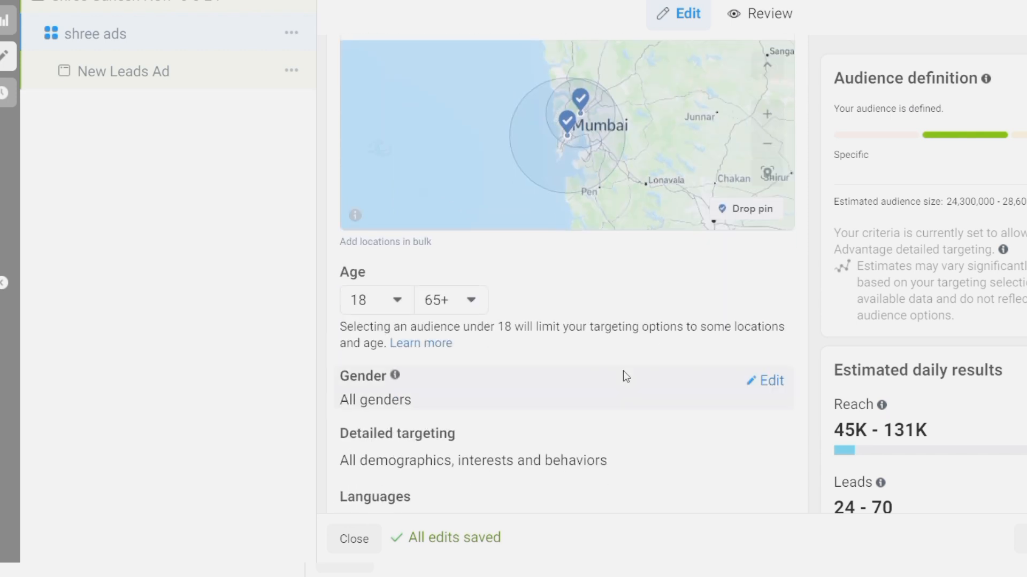
Set the audience age range to minimum 22 and maximum 55
click(387, 300)
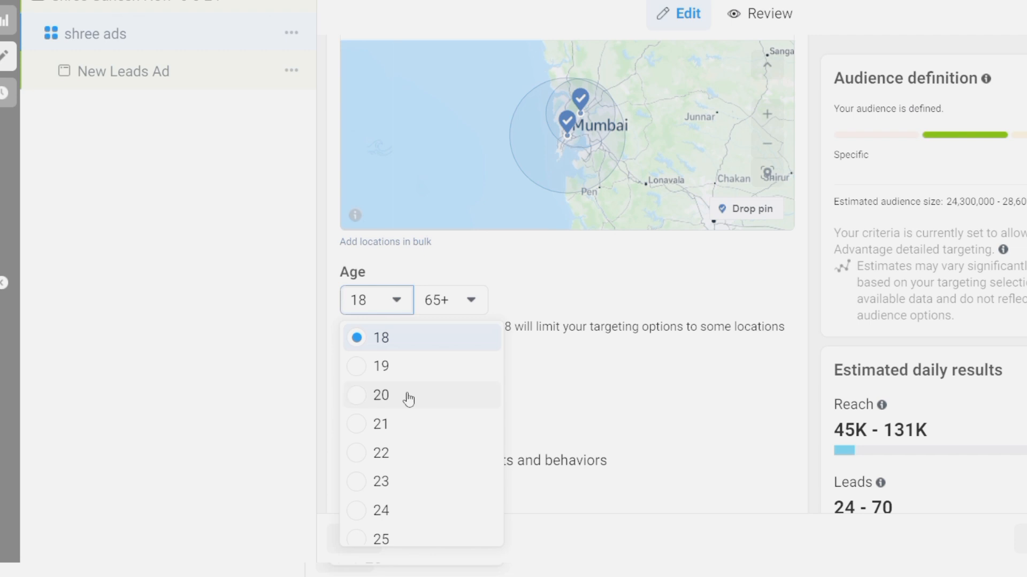
click(409, 458)
click(444, 306)
scroll(498, 378, up, 3)
scroll(498, 378, up, 1)
click(465, 398)
scroll(583, 283, down, 2)
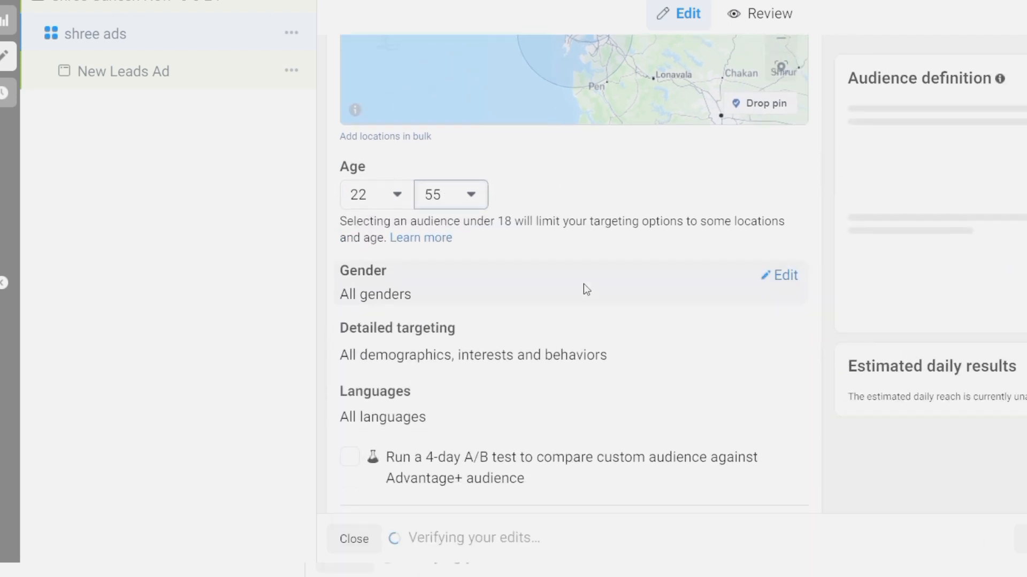
scroll(534, 369, down, 1)
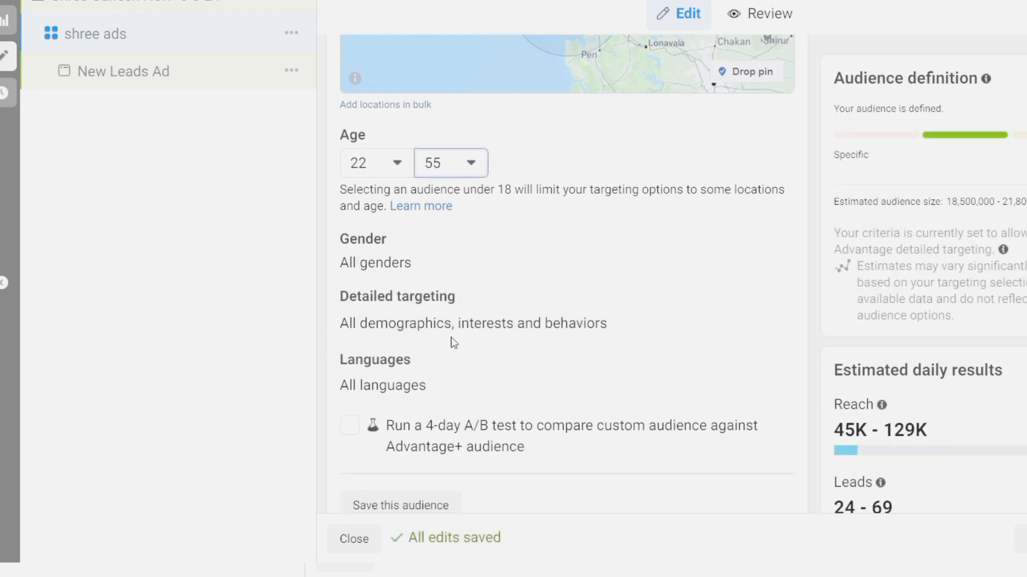
click(772, 308)
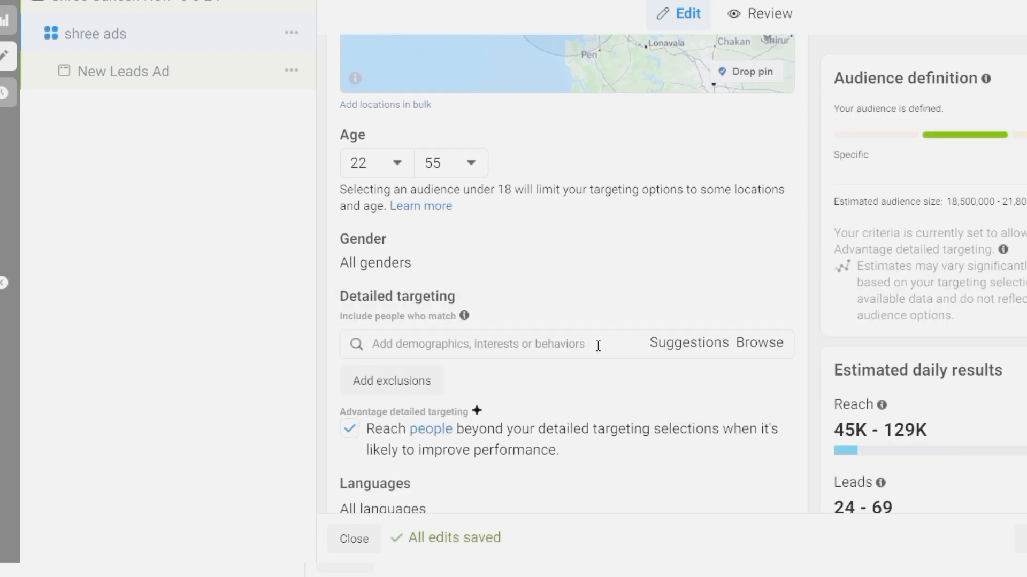
Under Demographics > Education level, add Associate and Doctorate degrees to detailed targeting
scroll(609, 342, down, 1)
click(762, 314)
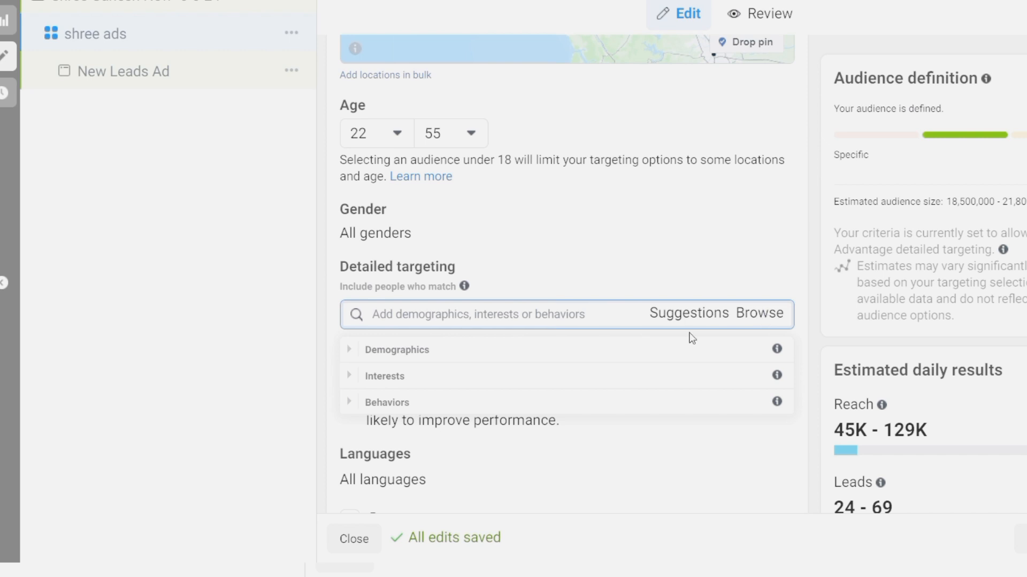
click(362, 353)
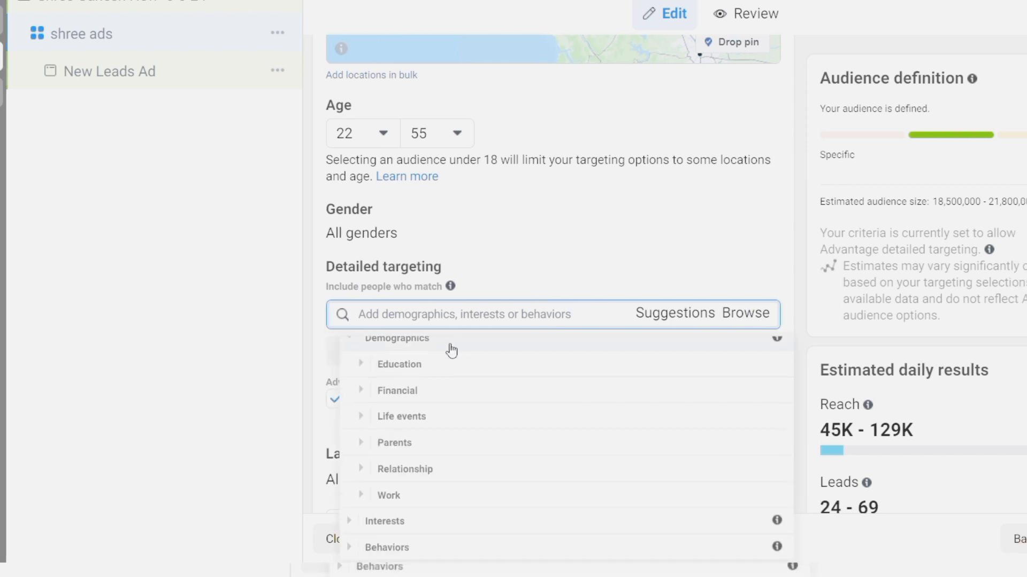
click(363, 367)
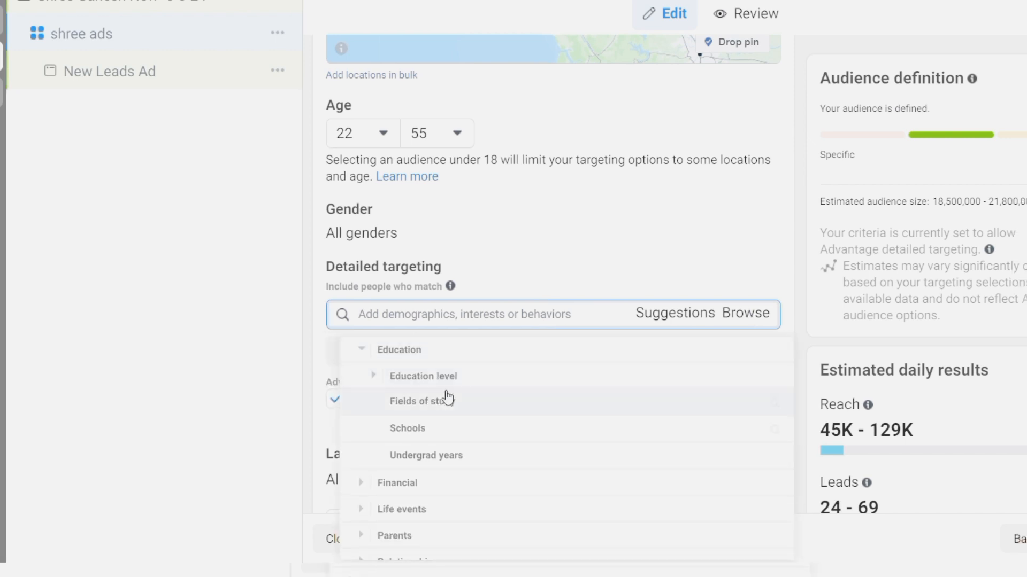
click(387, 380)
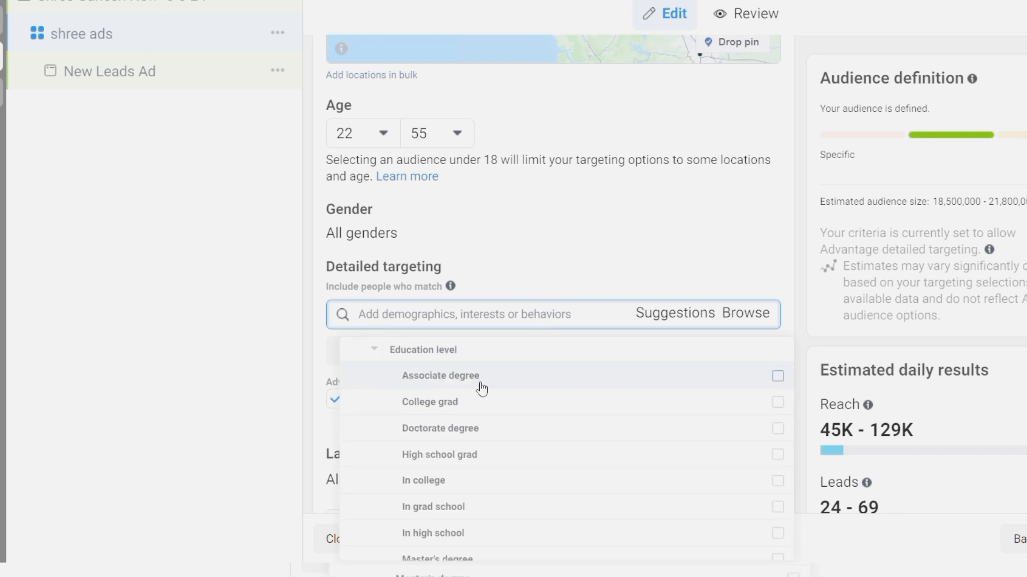
click(778, 376)
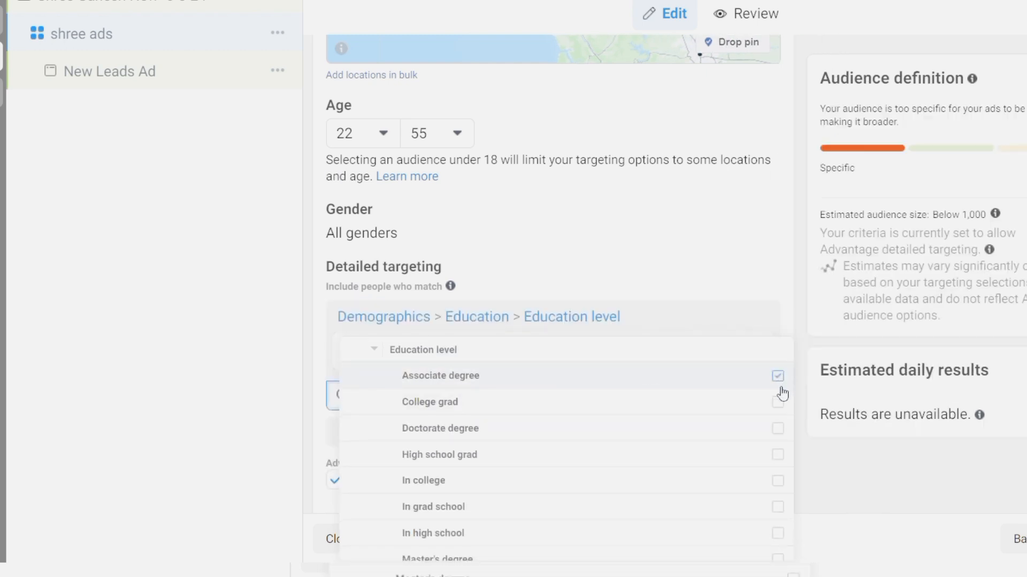
click(778, 428)
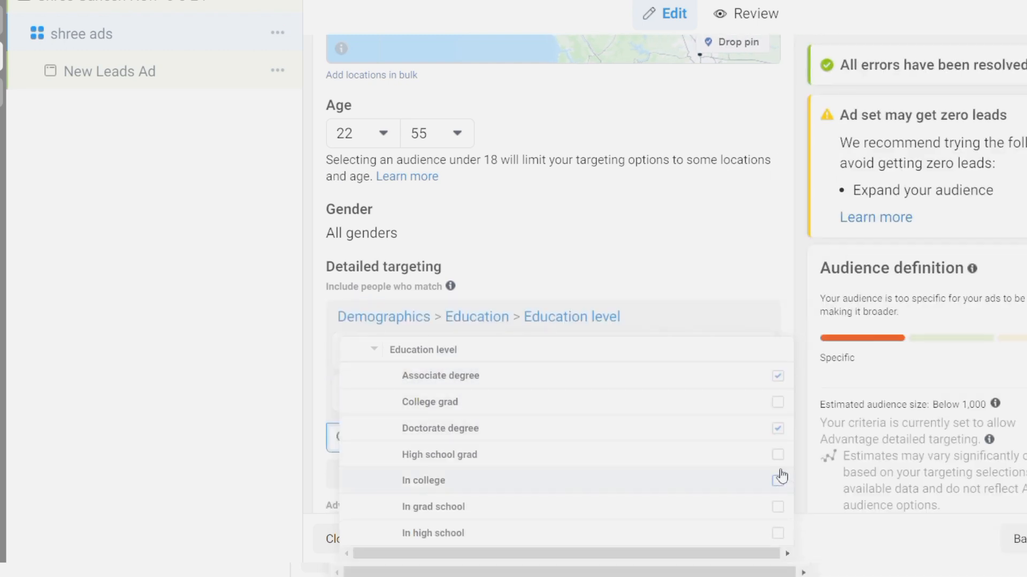
Add Master's and Professional degree education levels as well
scroll(781, 475, down, 3)
scroll(781, 475, down, 1)
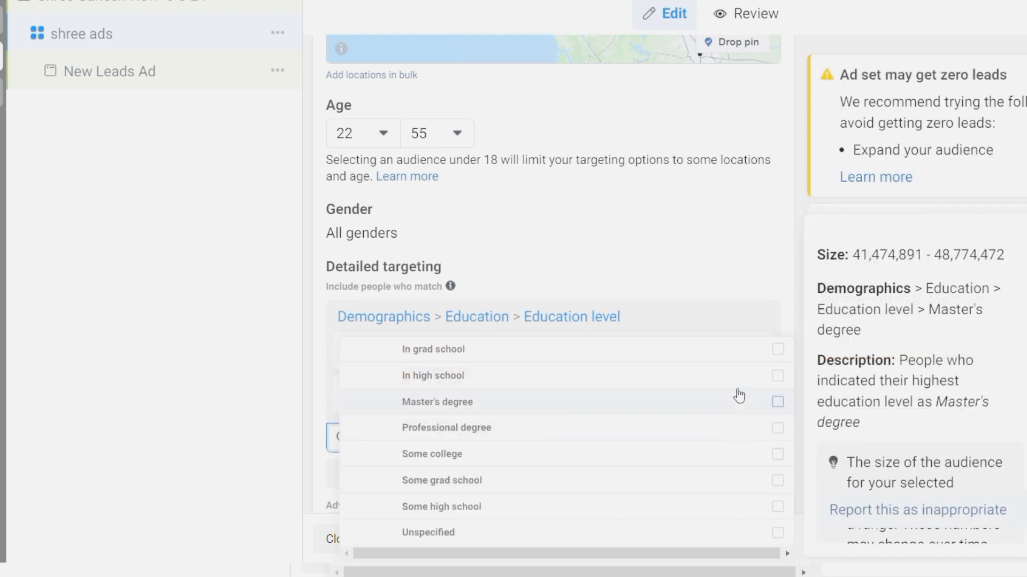
click(778, 402)
click(777, 428)
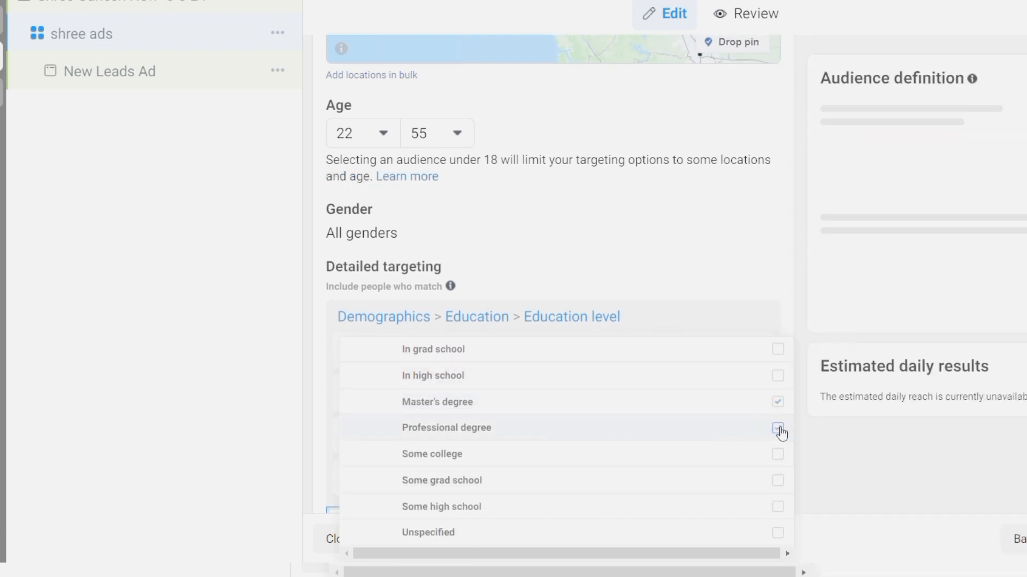
scroll(782, 434, down, 1)
scroll(779, 431, up, 5)
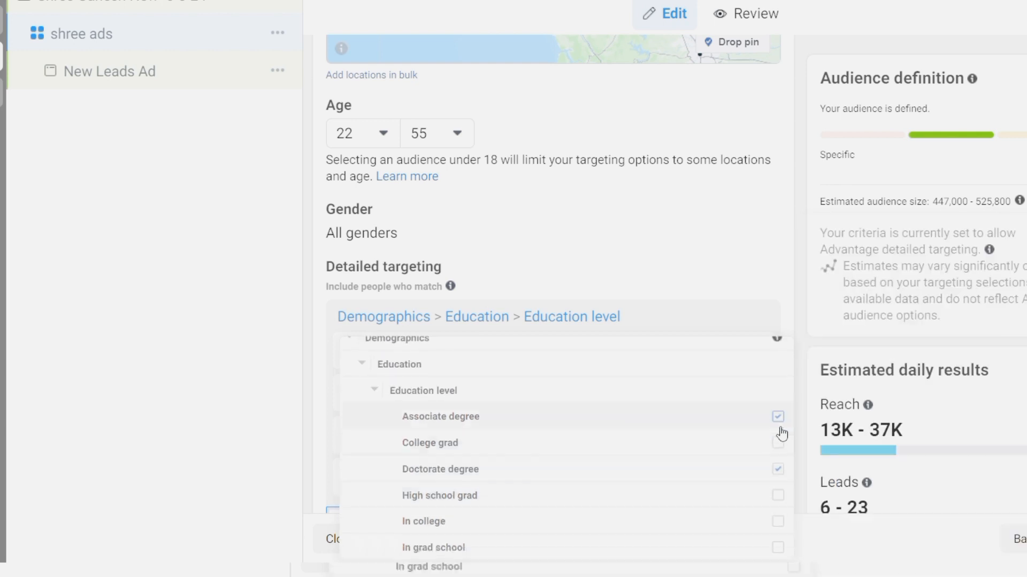
click(387, 403)
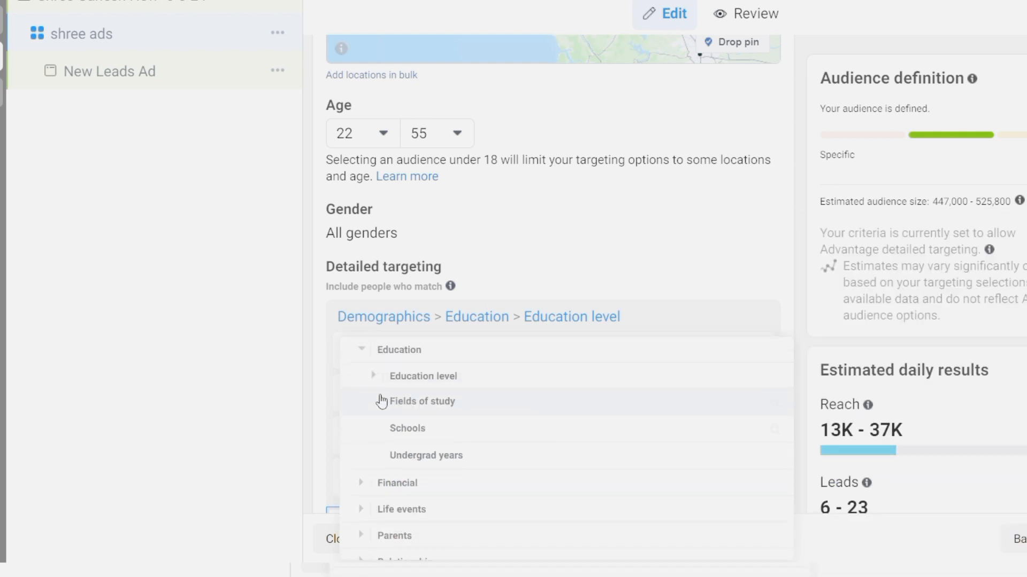
click(363, 353)
click(658, 270)
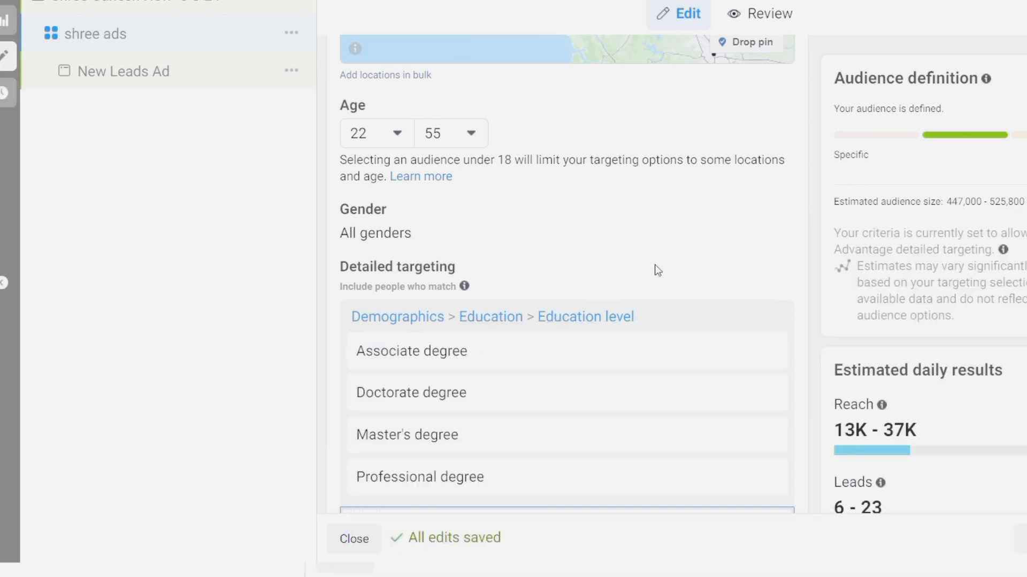
Under Interests > Business and industry, add Business (business & finance)
scroll(658, 271, down, 4)
click(760, 327)
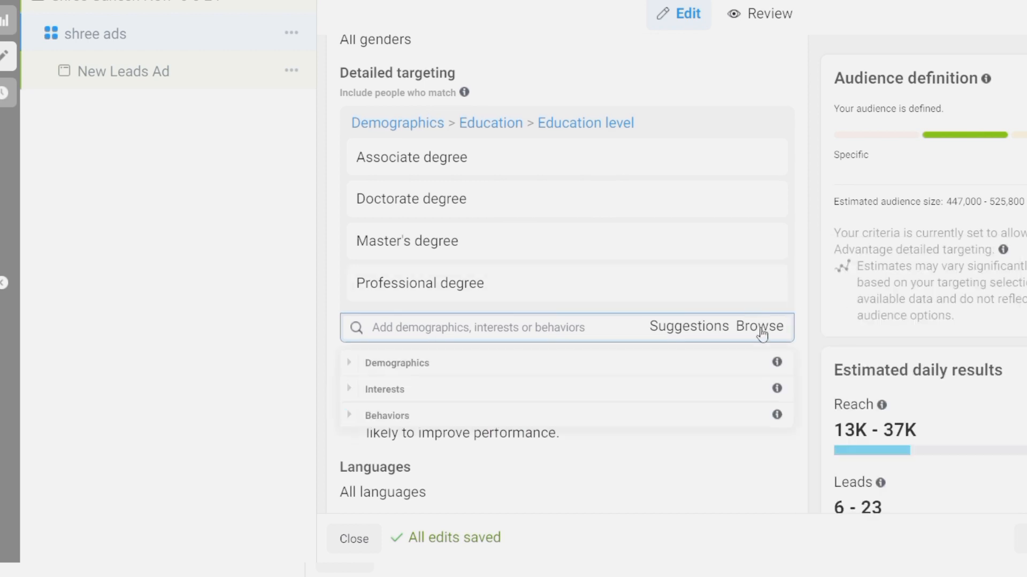
click(392, 401)
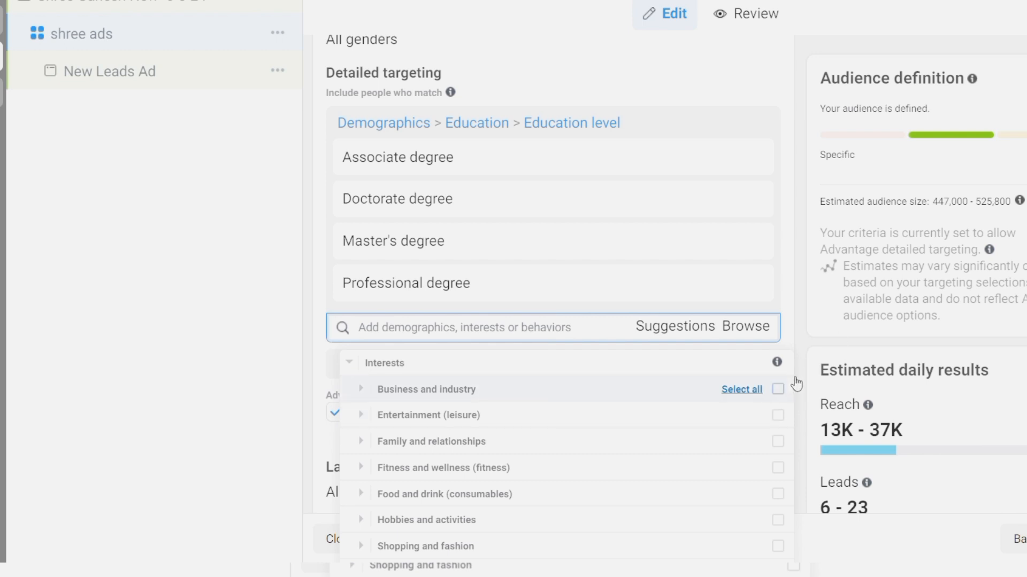
scroll(668, 462, down, 1)
scroll(668, 462, down, 3)
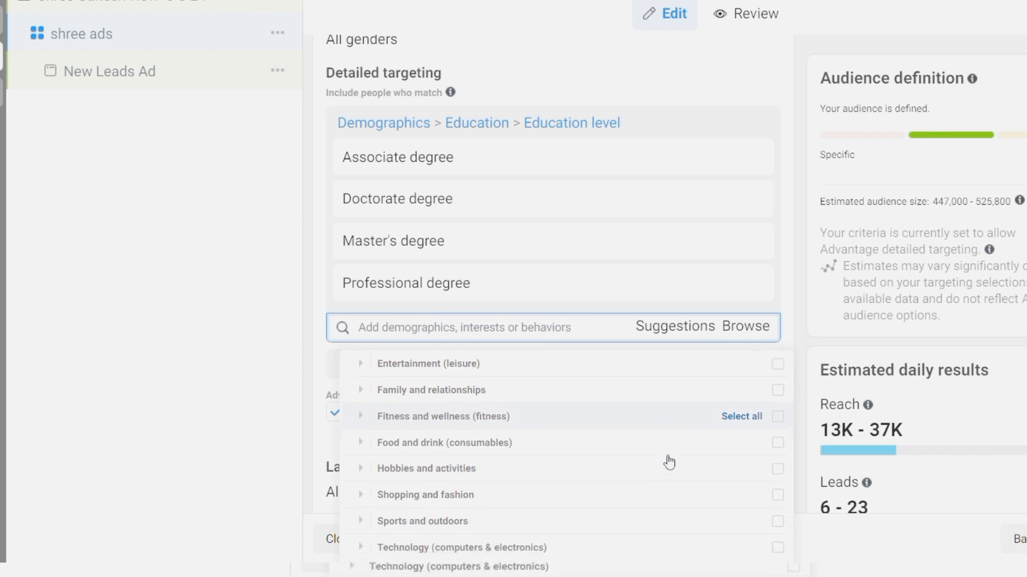
scroll(479, 486, up, 4)
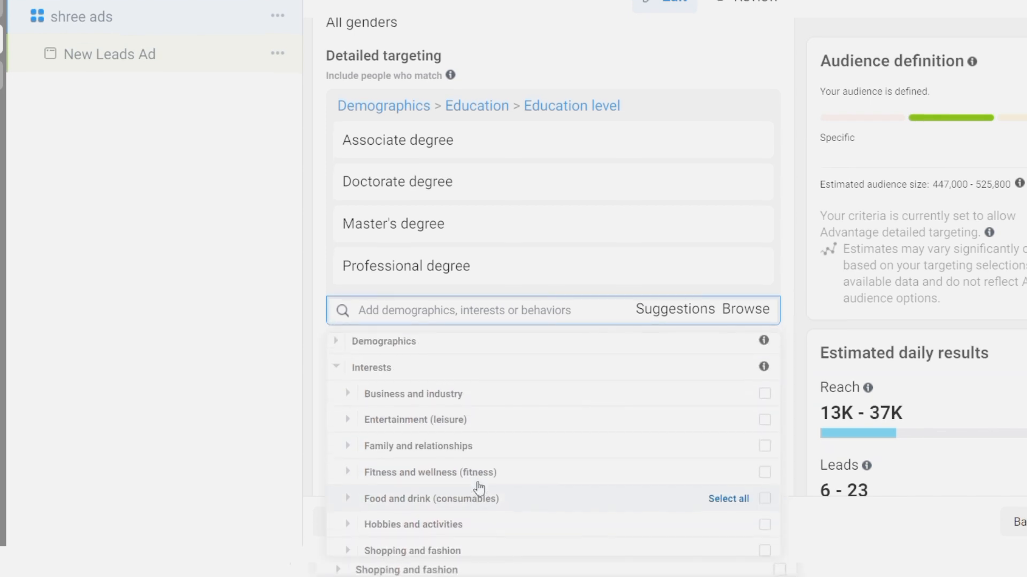
click(424, 405)
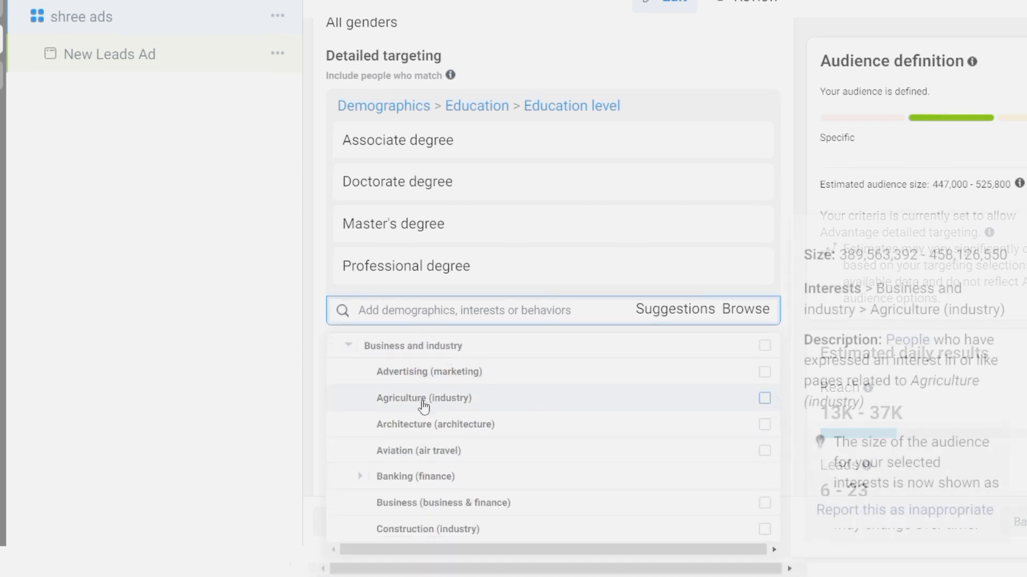
scroll(424, 405, down, 3)
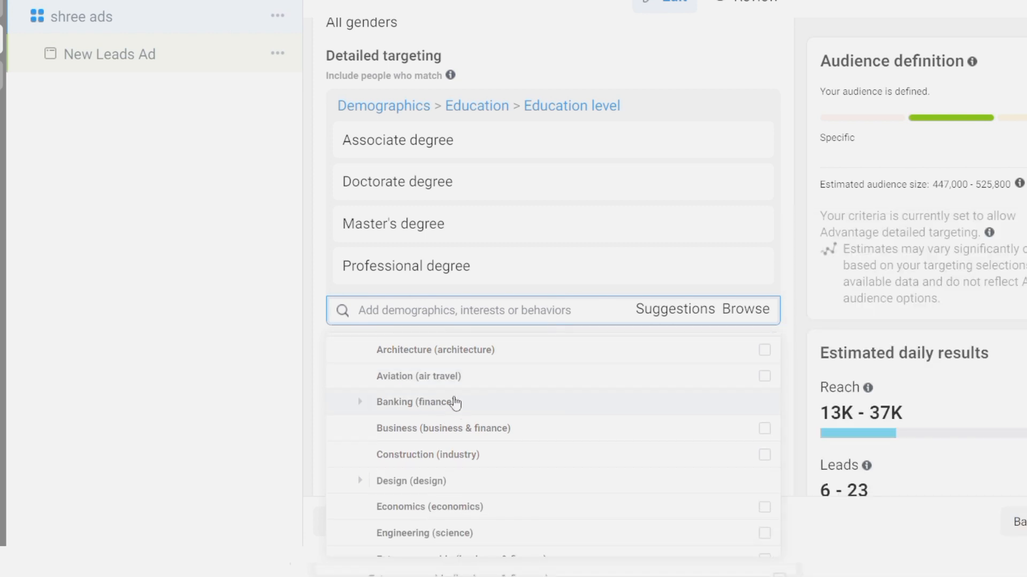
click(764, 429)
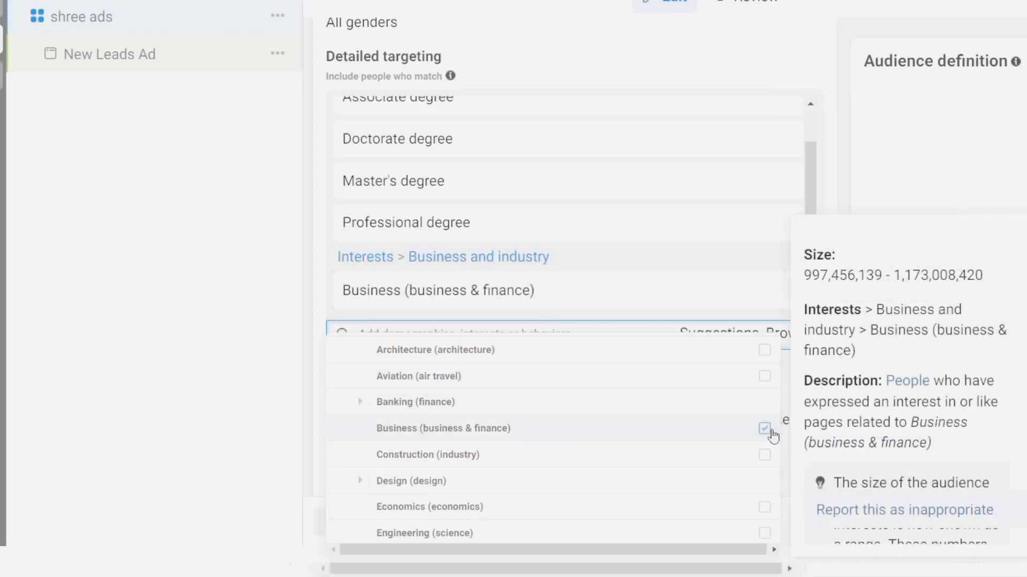
Add Engineering (science) and Real estate (industry) interests
scroll(684, 423, down, 3)
mouse_move(431, 449)
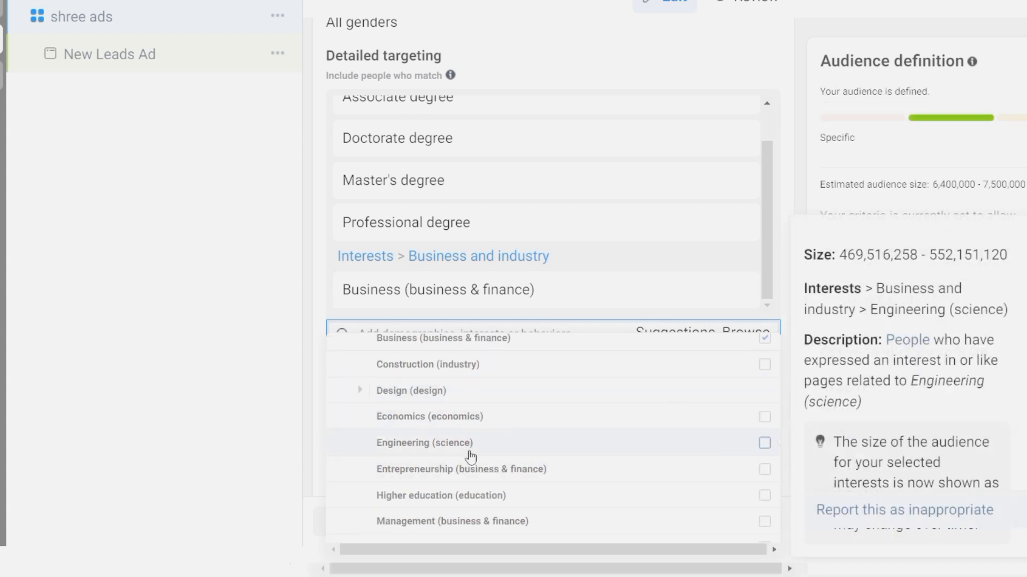
click(764, 443)
scroll(669, 444, down, 5)
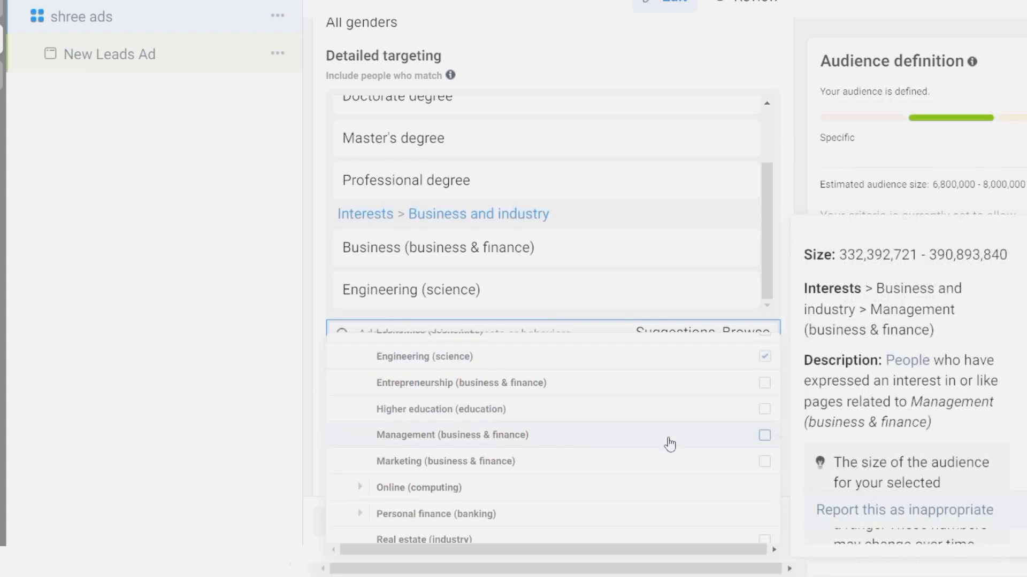
scroll(670, 445, down, 2)
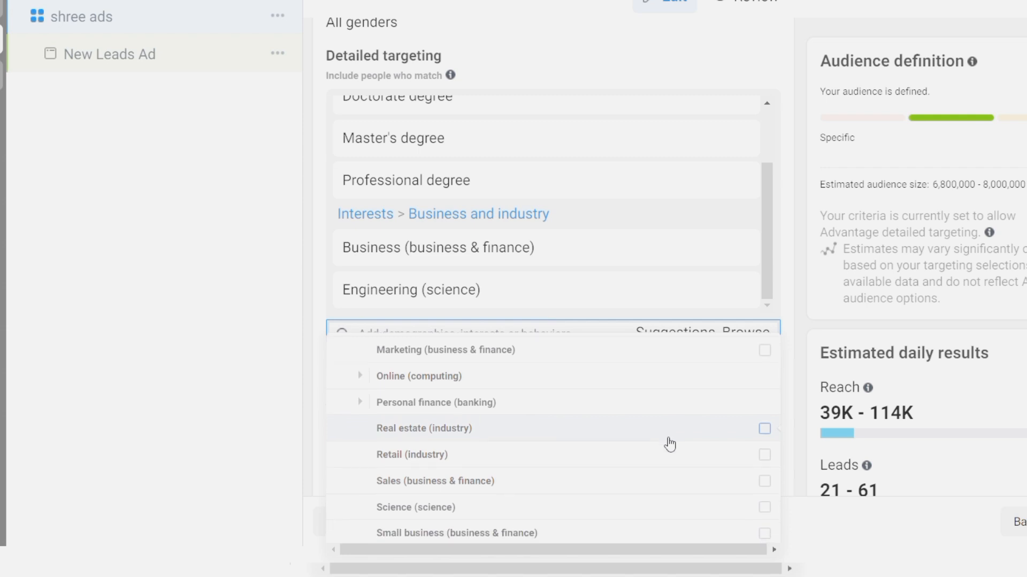
click(765, 417)
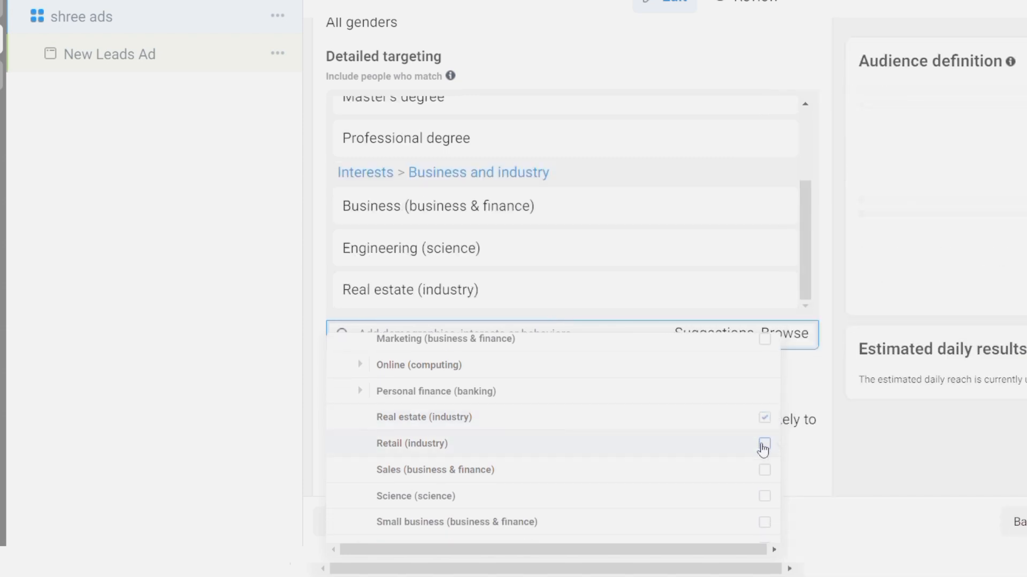
scroll(572, 503, down, 2)
scroll(572, 503, down, 6)
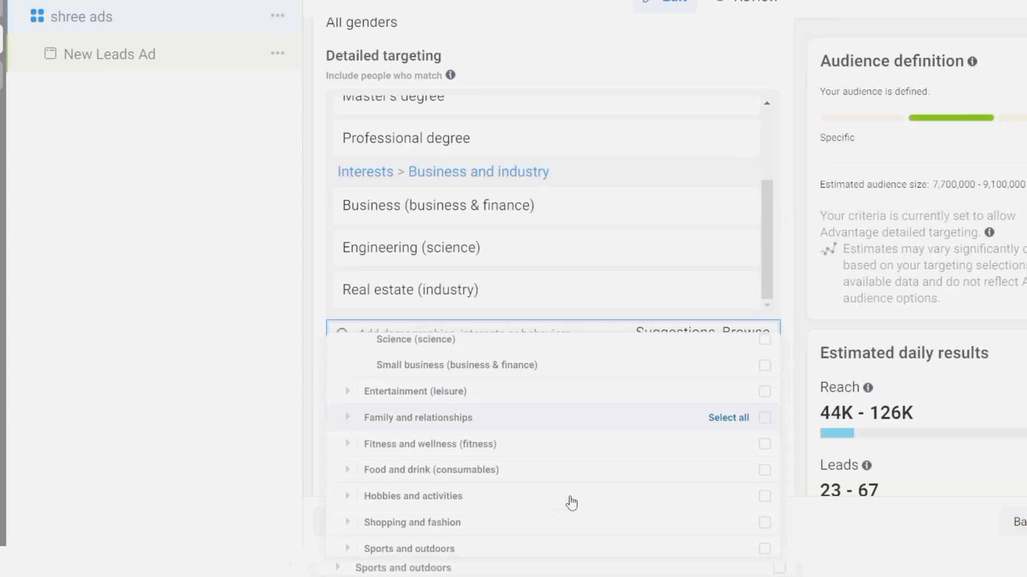
scroll(571, 502, up, 5)
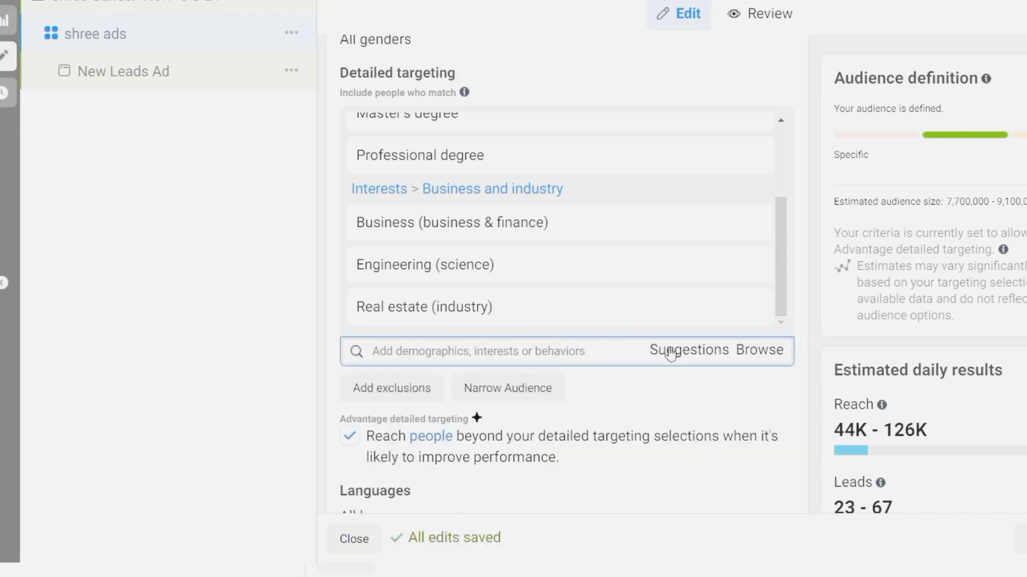
From Suggestions, add Real estate investing, House, Apartment and Real property interests
click(699, 355)
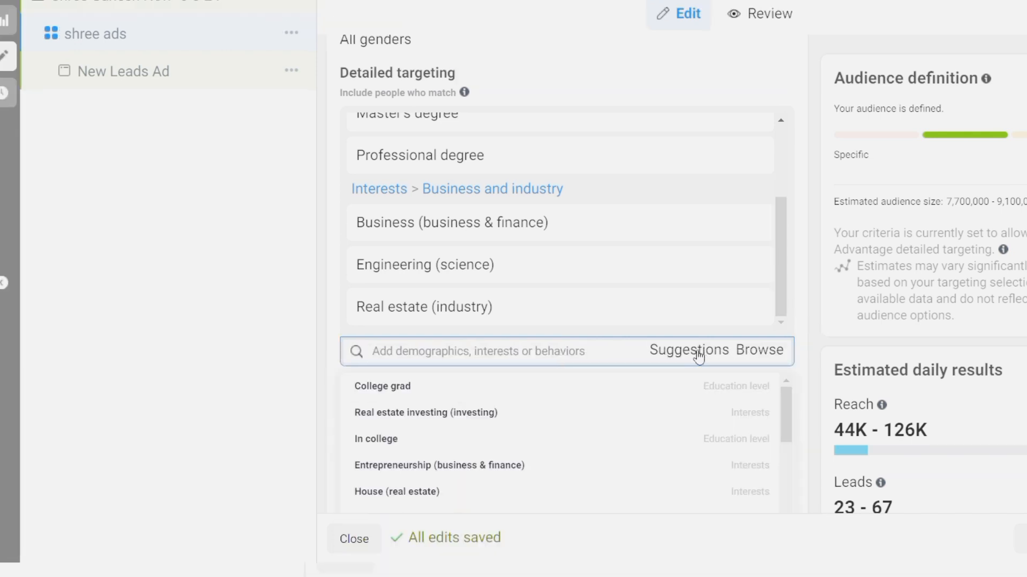
click(406, 420)
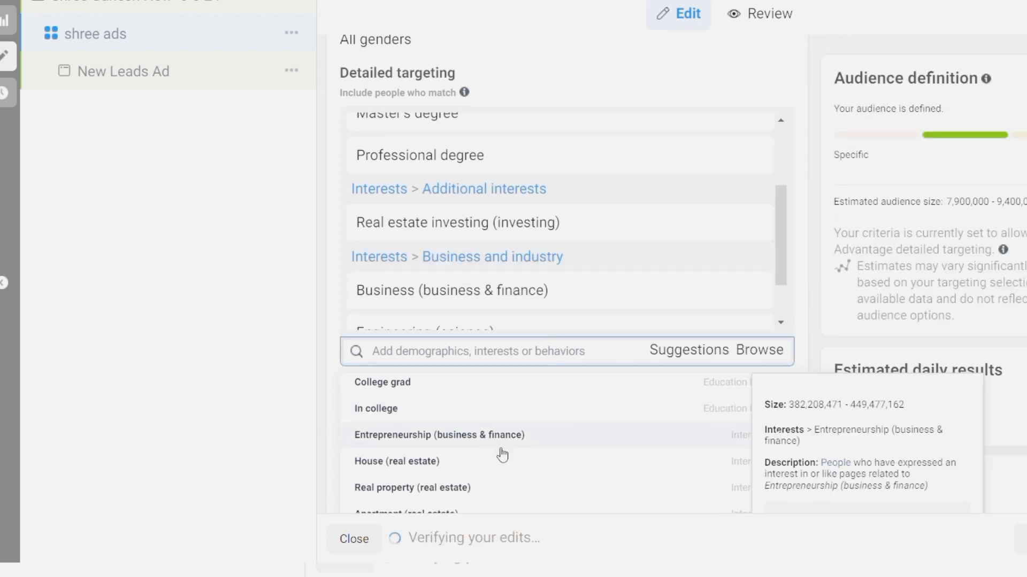
click(438, 461)
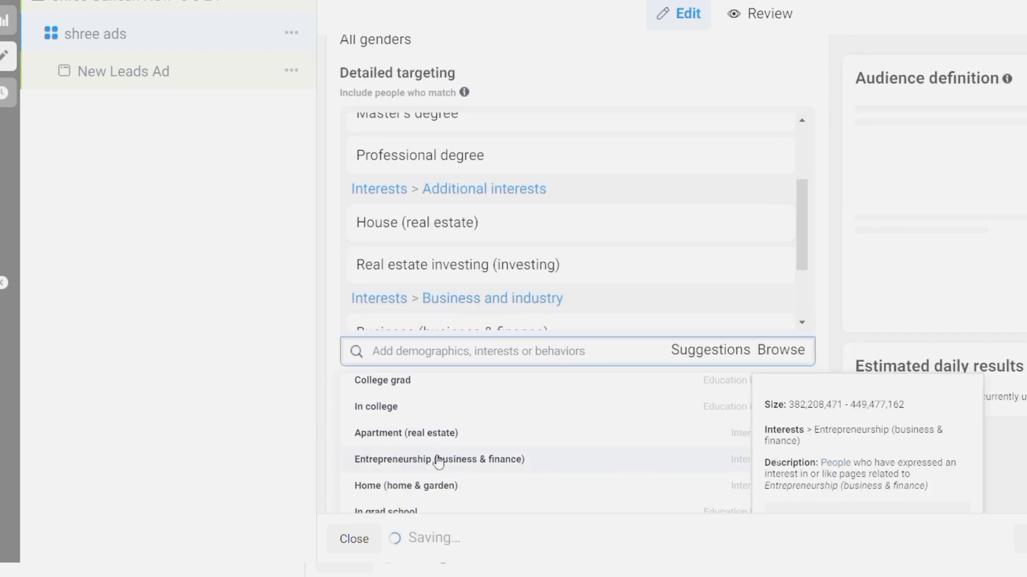
click(416, 438)
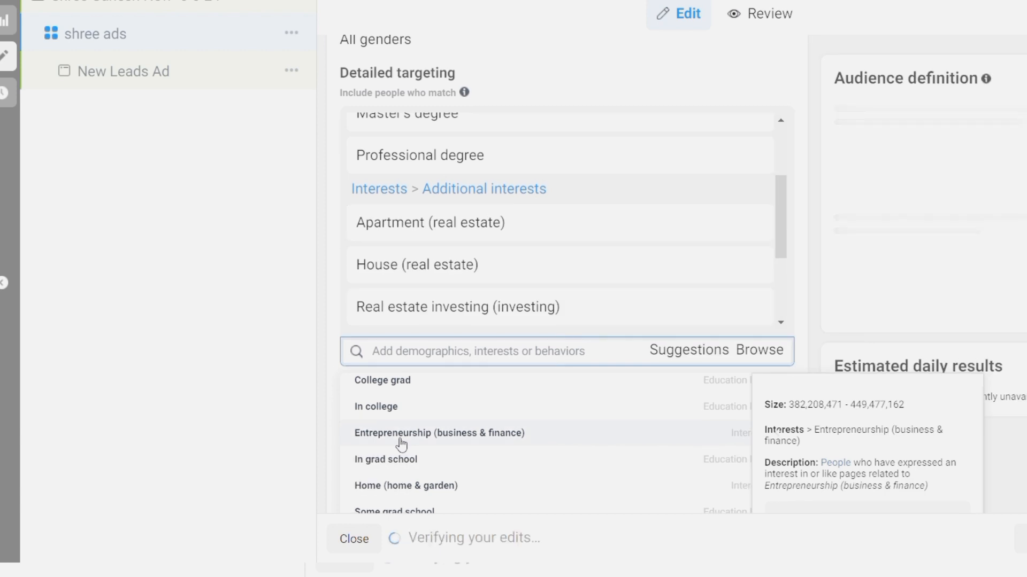
scroll(402, 443, down, 5)
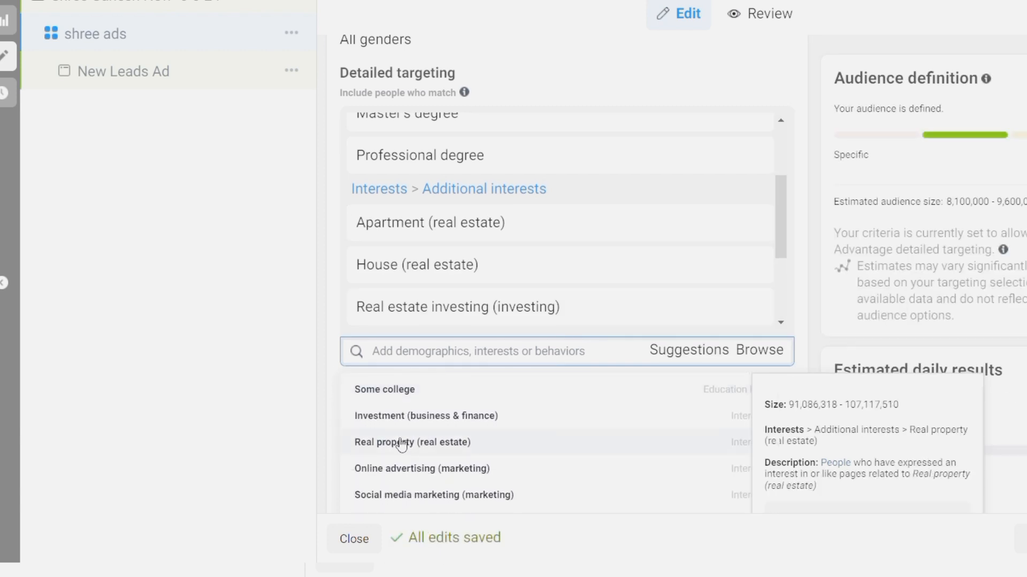
click(432, 443)
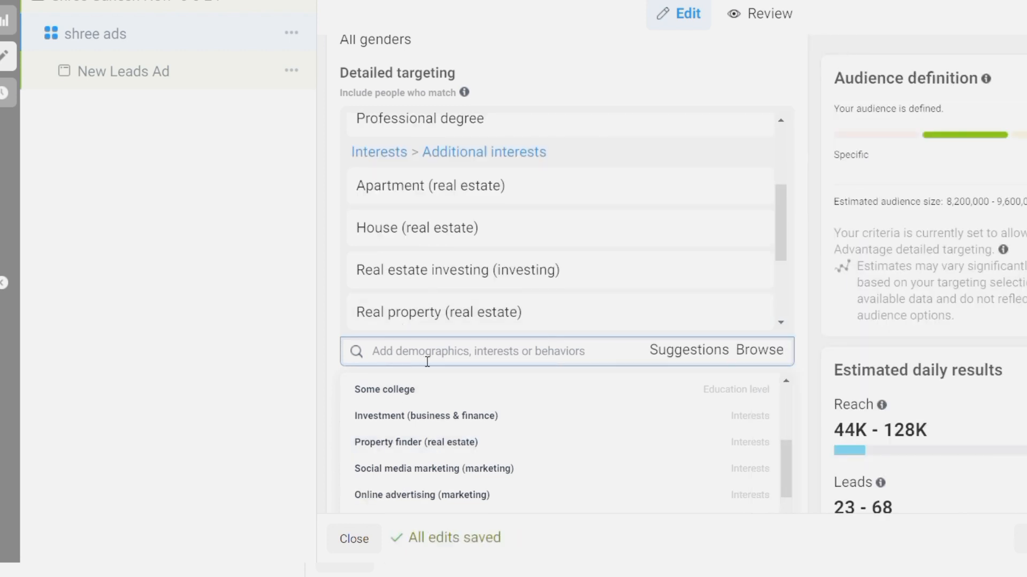
Search '99 Acre' and add 99acres, MagicBricks and Godrej Properties Limited interests
text(99)
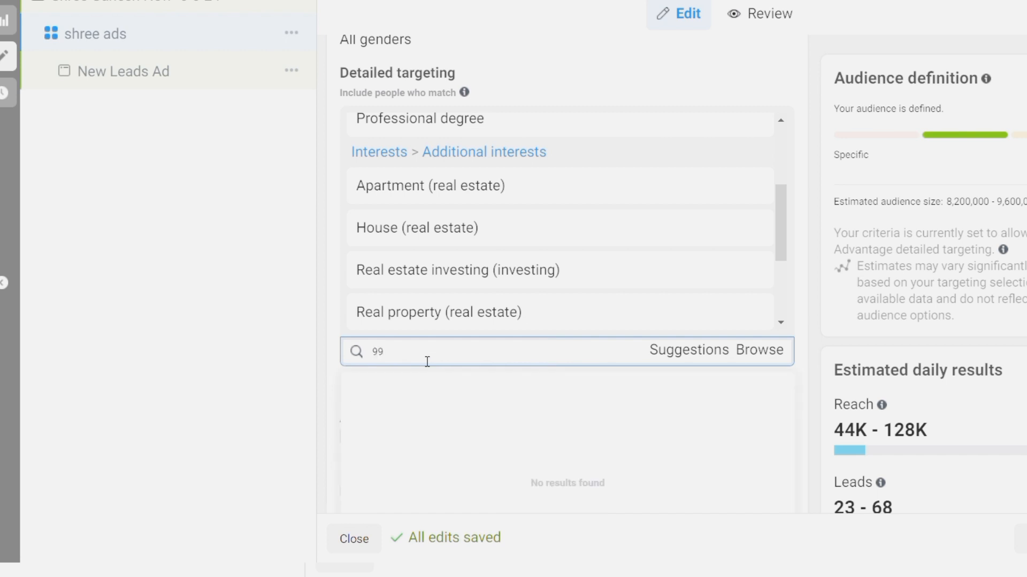
text( Acre)
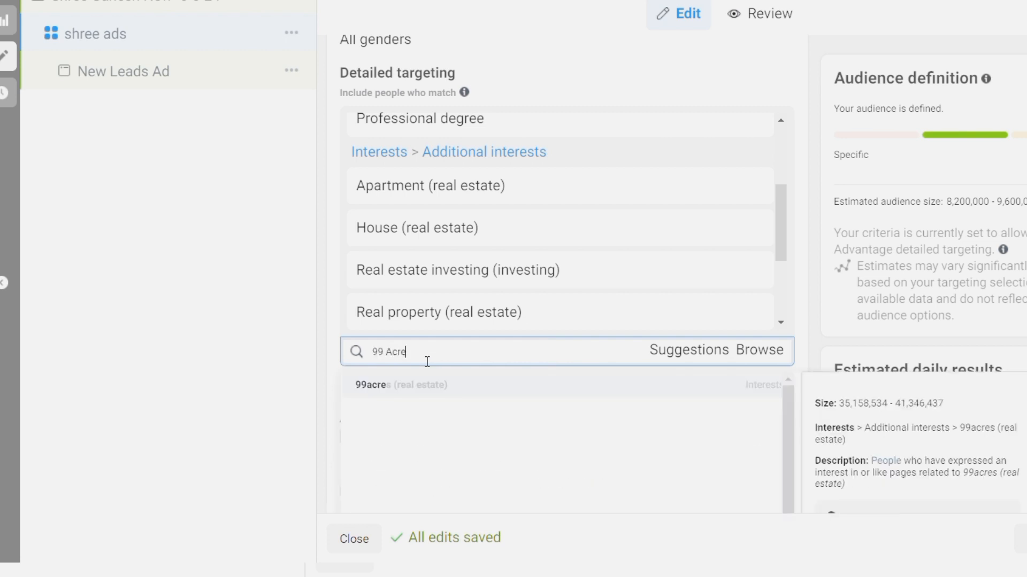
click(409, 396)
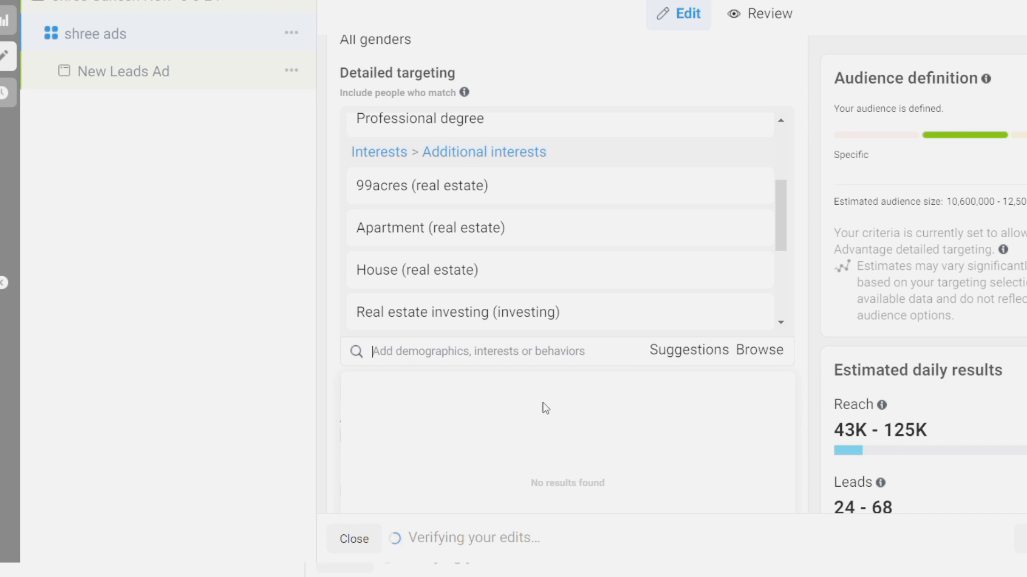
click(691, 357)
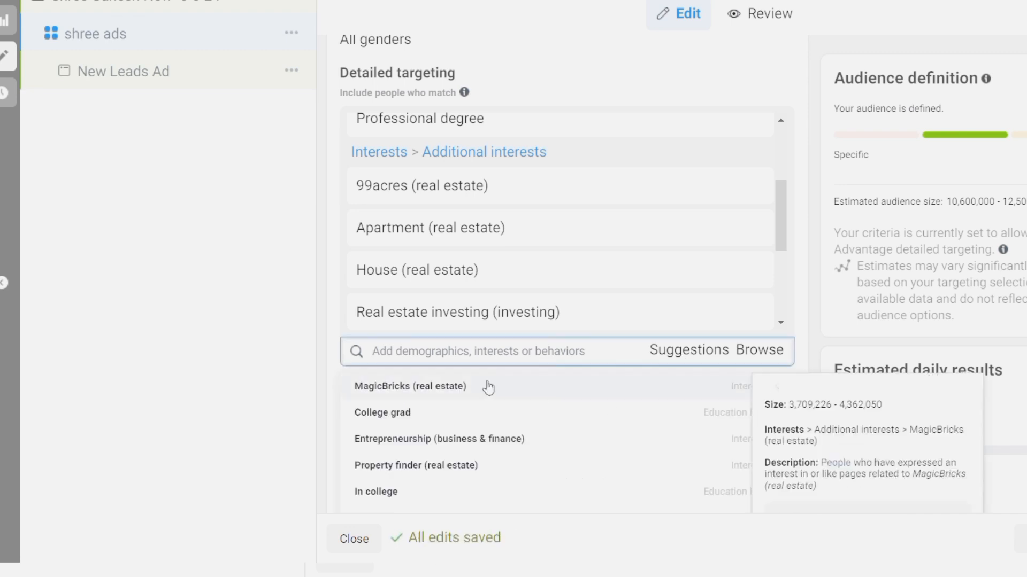
click(452, 387)
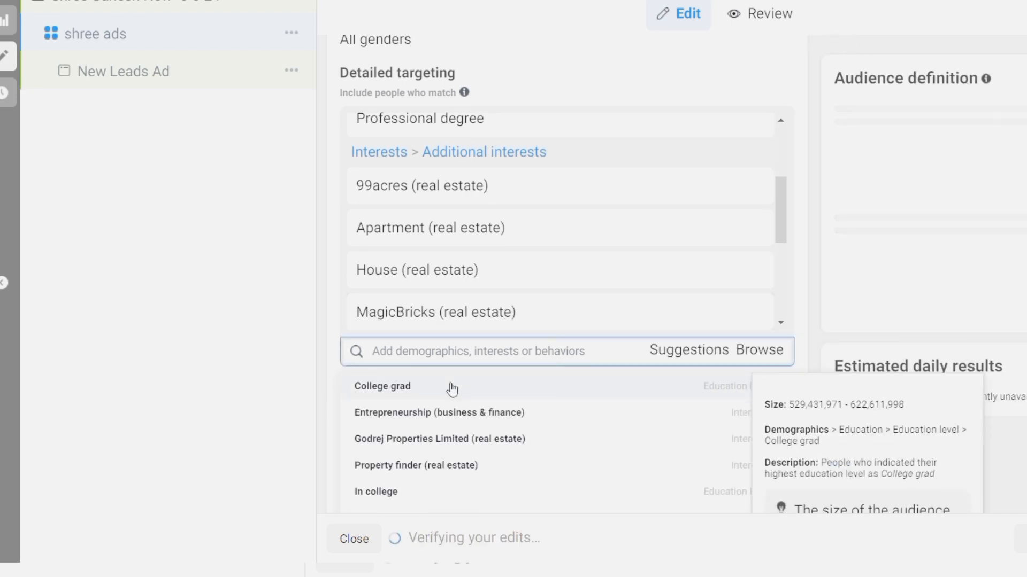
click(502, 439)
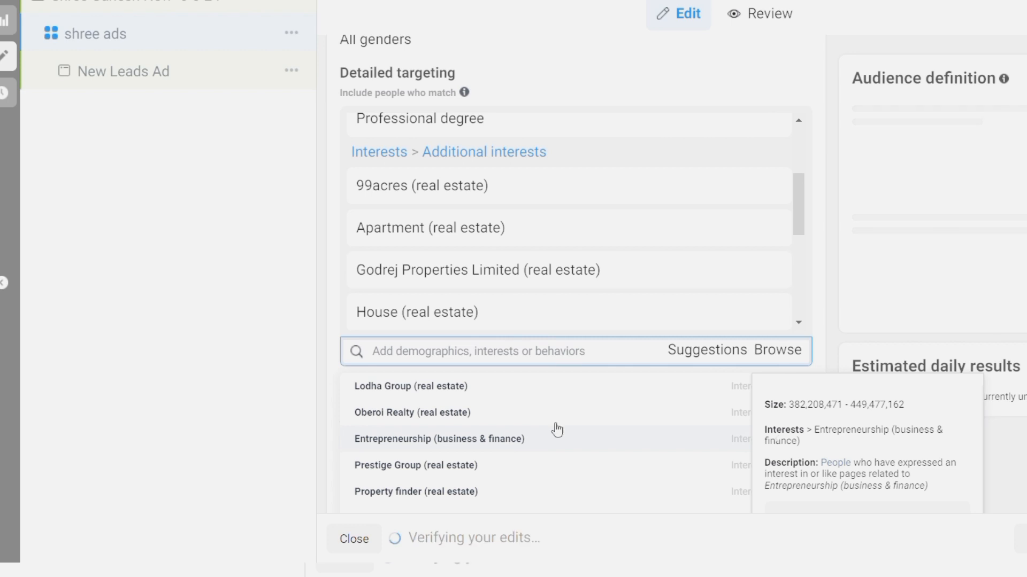
Add Property finder, Shapoorji Pallonji Group, Godrej Group and Prestige Group interests
scroll(396, 477, down, 1)
click(395, 477)
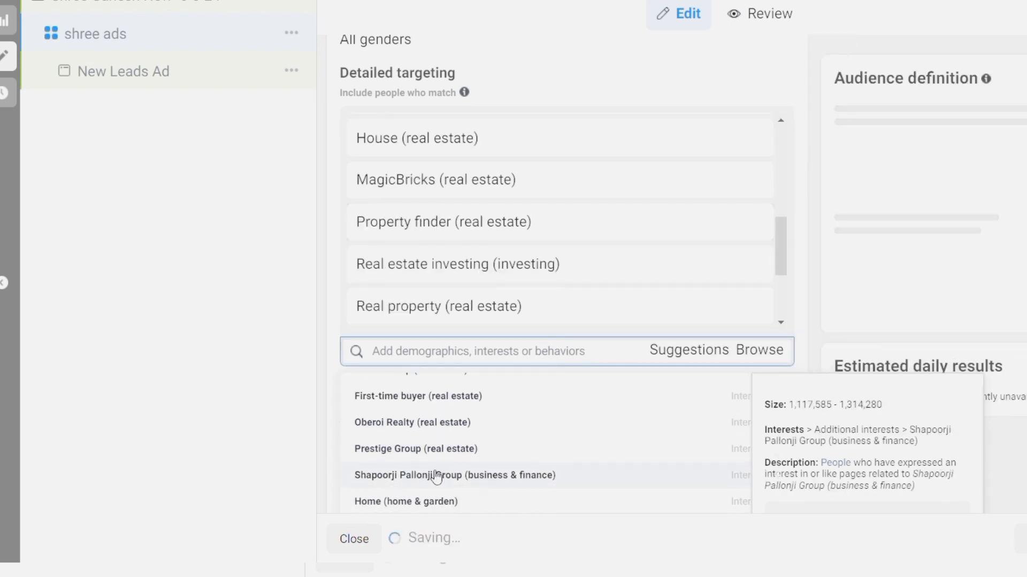
click(407, 479)
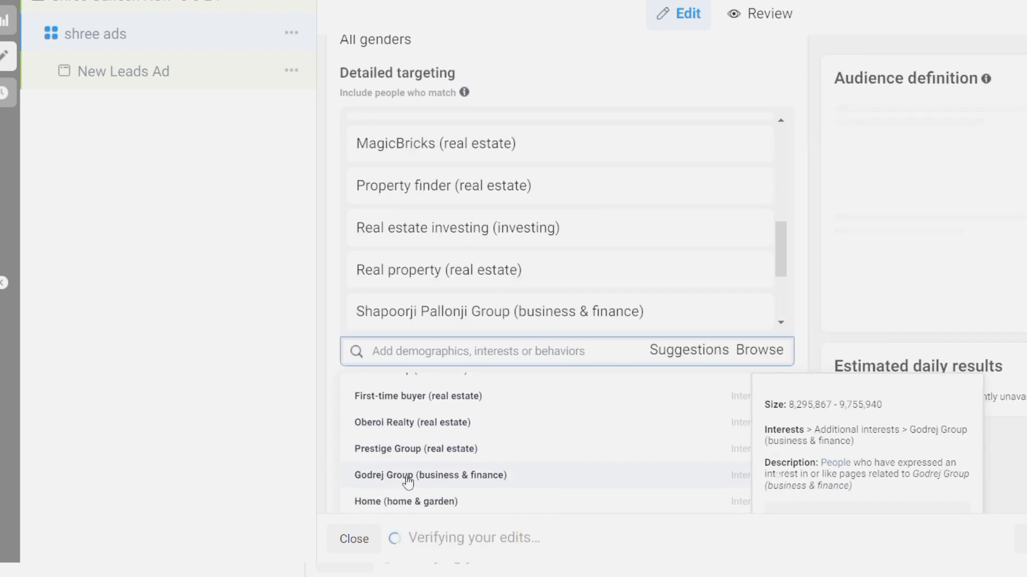
click(406, 479)
click(409, 449)
scroll(417, 451, down, 2)
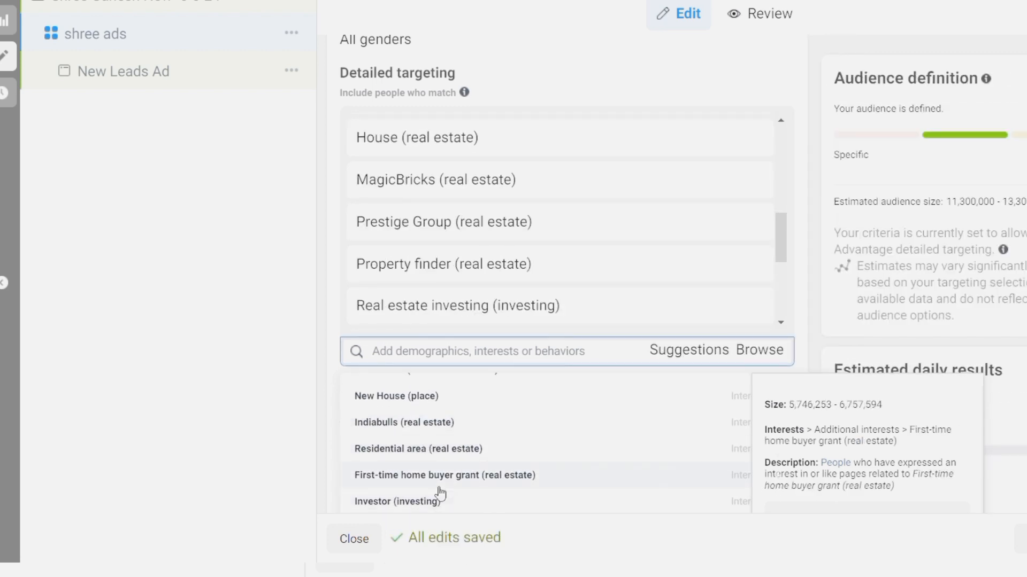
Add First-time home buyer grant, First-time buyer, Starter home, Lodha Group, Residential area and Investor
click(475, 476)
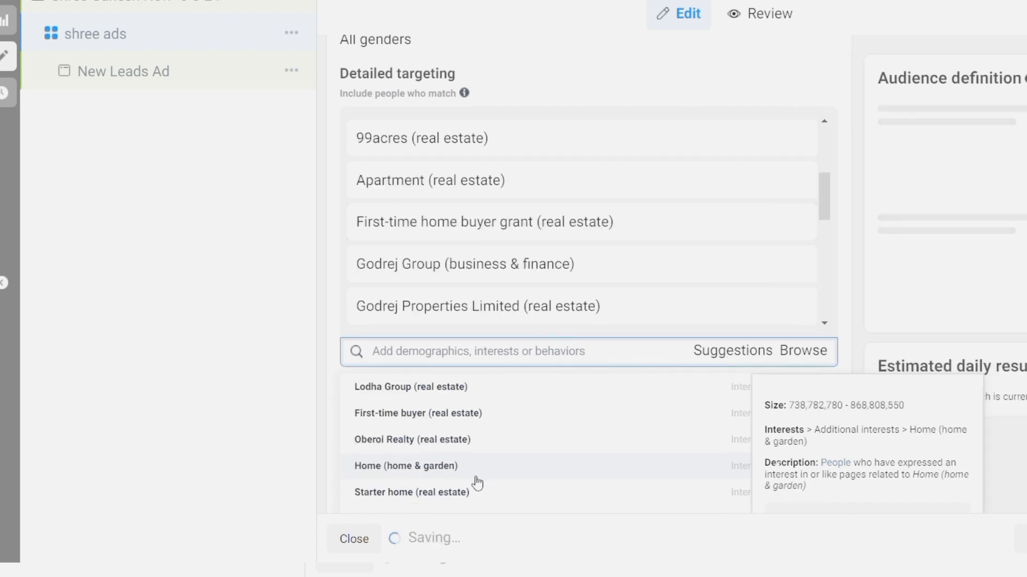
click(410, 420)
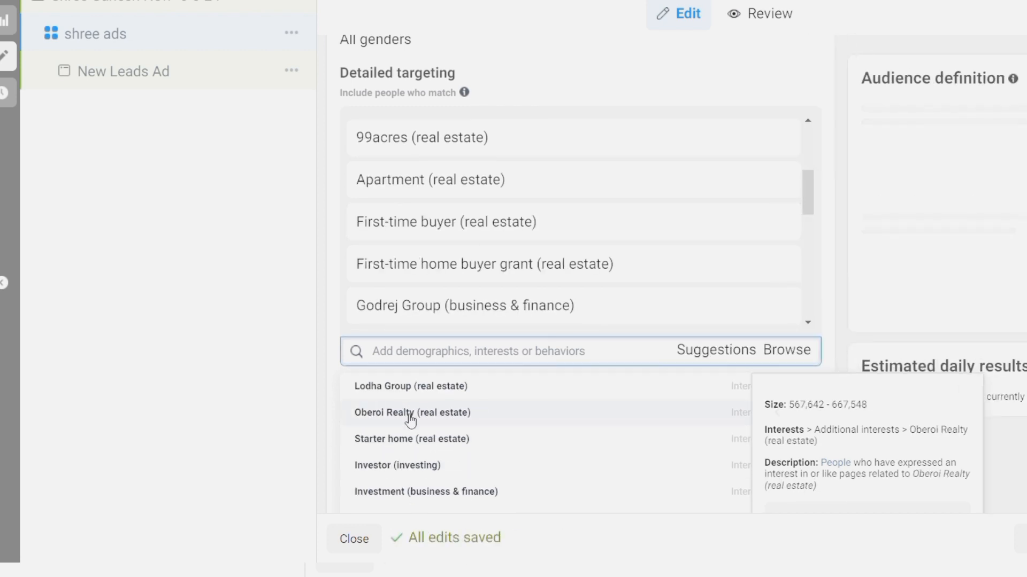
click(409, 438)
click(428, 396)
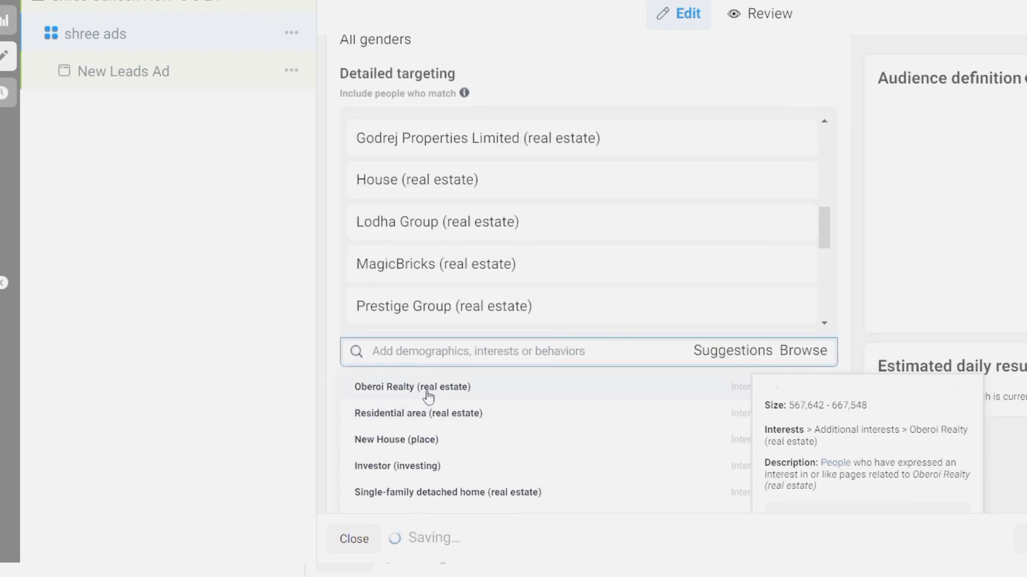
click(427, 416)
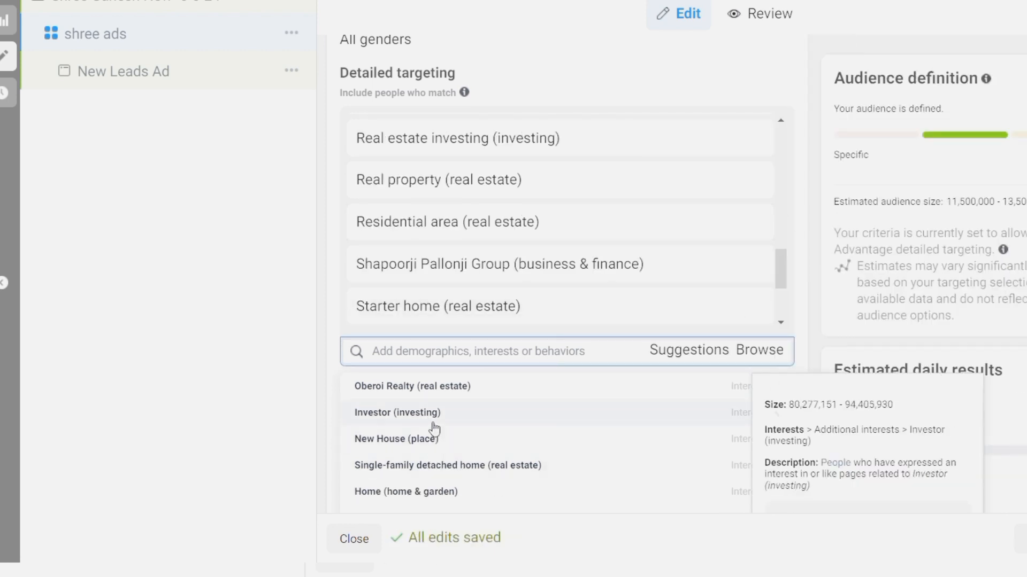
click(392, 414)
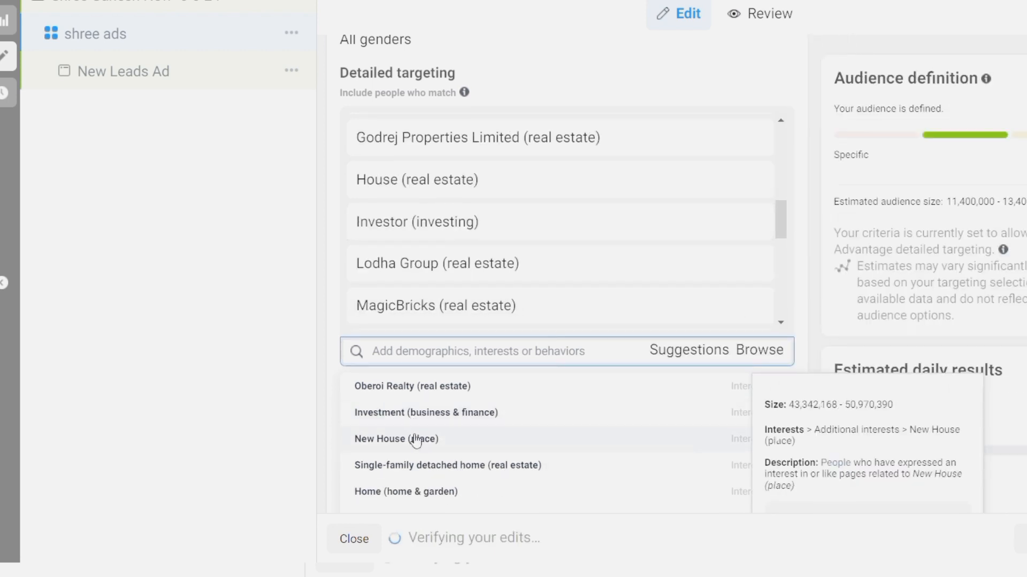
Add Zillow (real estate) and New House (place) interests
scroll(381, 419, down, 3)
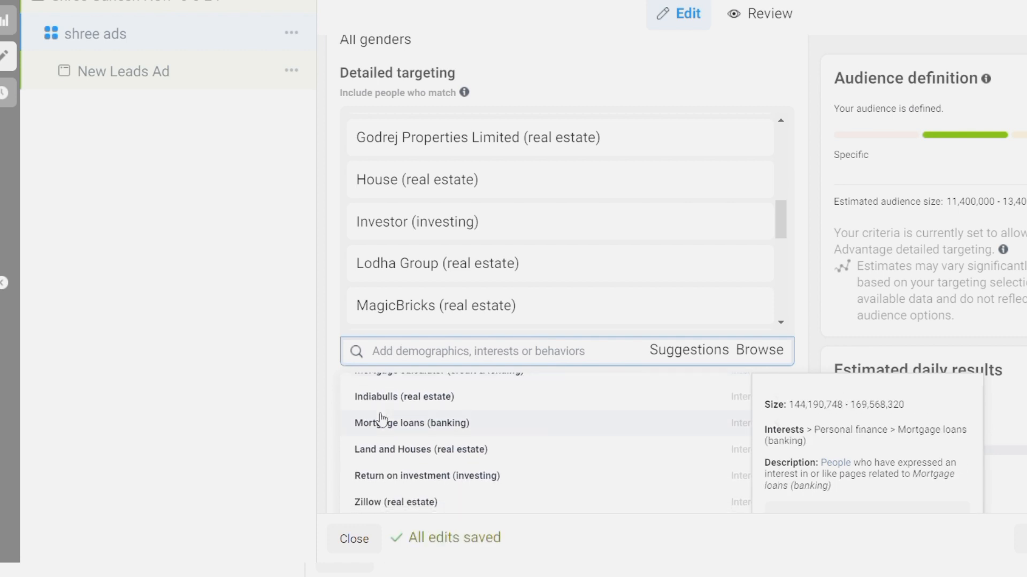
scroll(381, 418, down, 2)
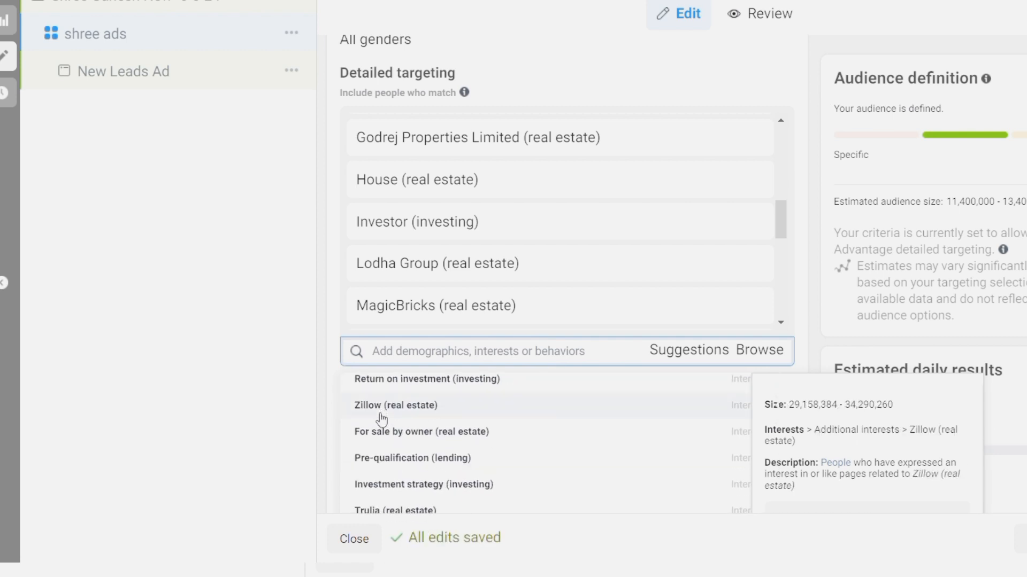
click(380, 412)
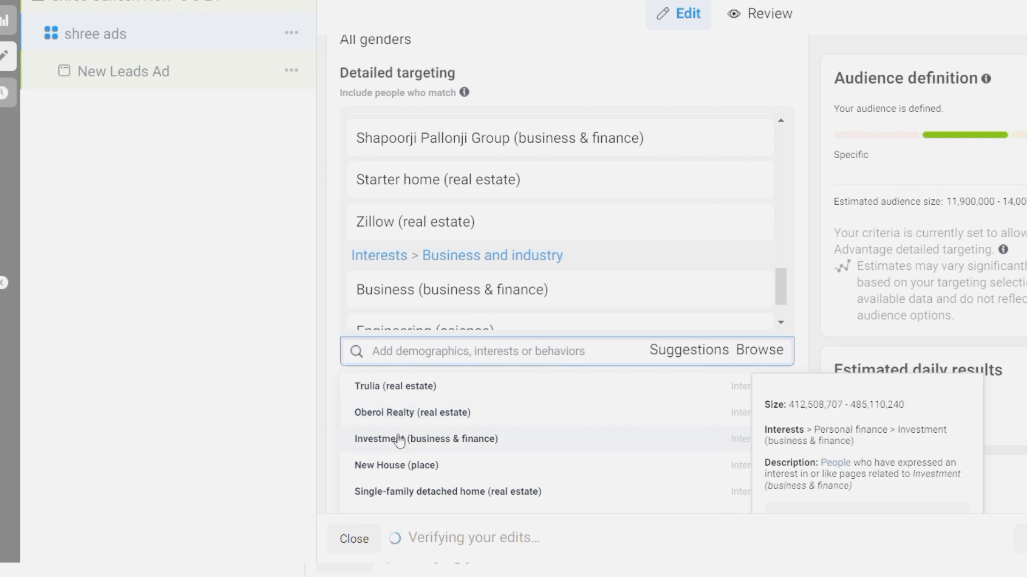
scroll(405, 451, down, 2)
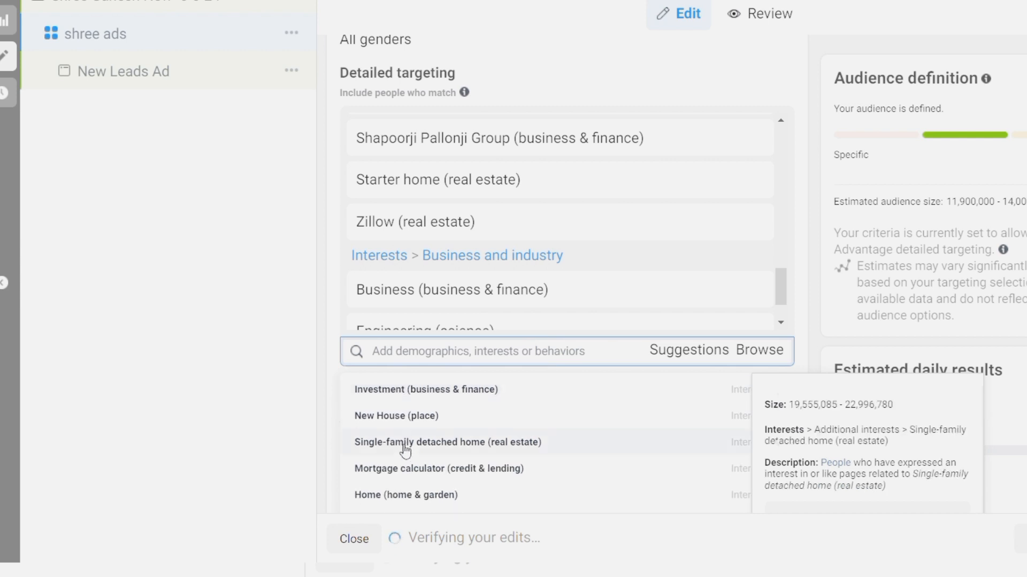
click(418, 422)
scroll(418, 426, down, 3)
scroll(418, 426, down, 1)
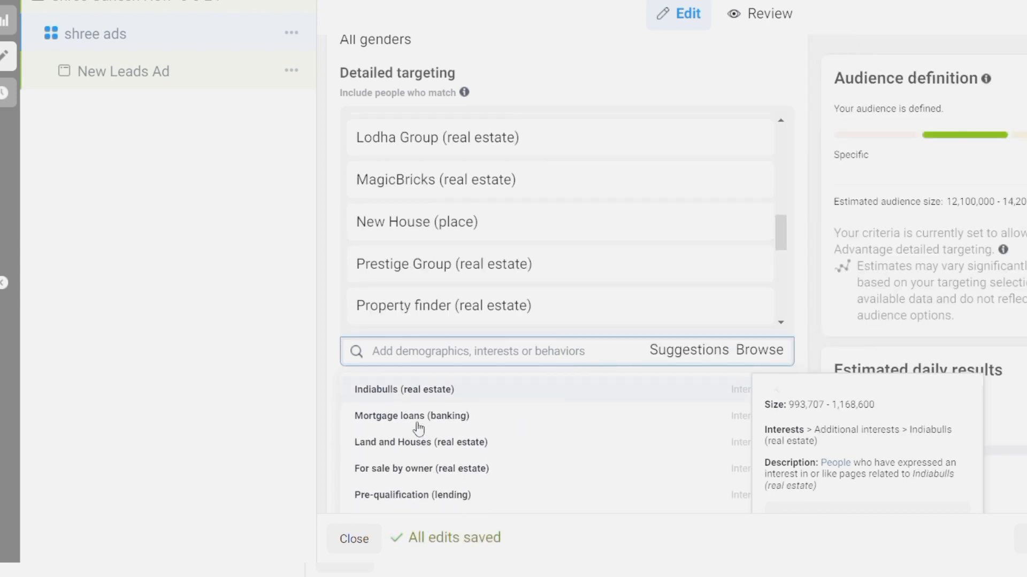
scroll(418, 428, down, 1)
scroll(418, 426, down, 4)
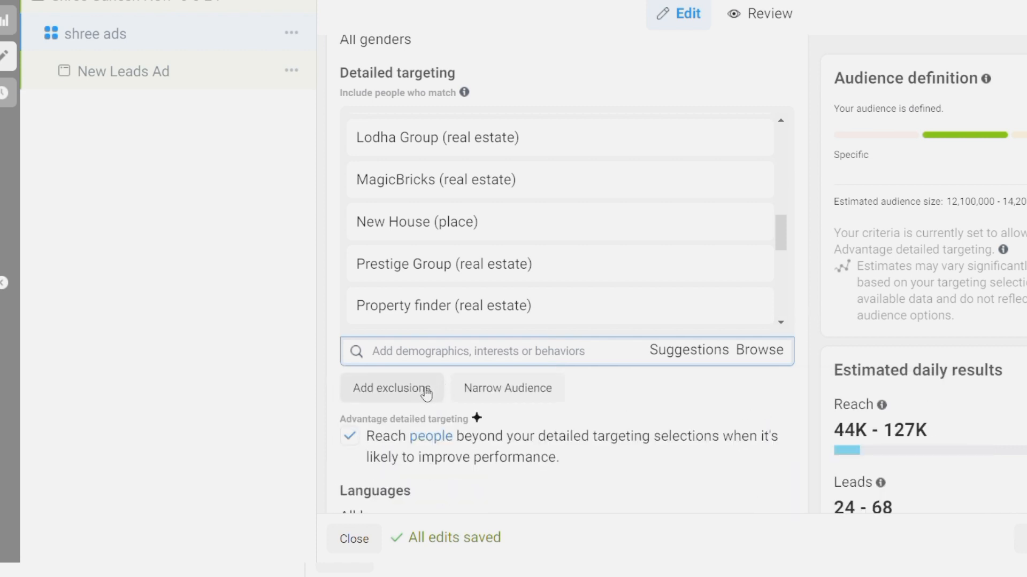
Add an audience exclusion for the Broker job title (Demographics > Work > Job titles)
click(426, 394)
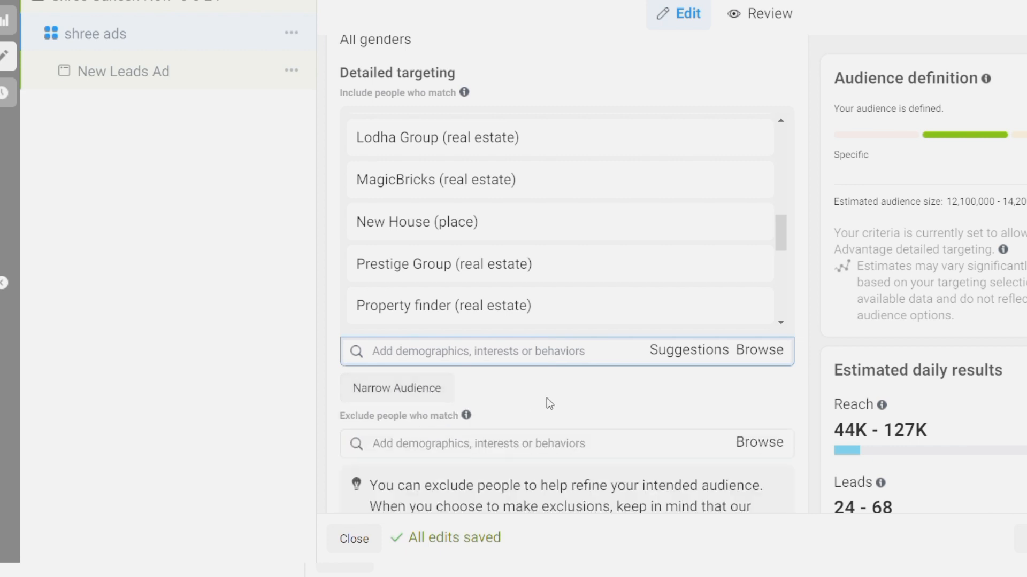
scroll(549, 404, down, 3)
click(477, 295)
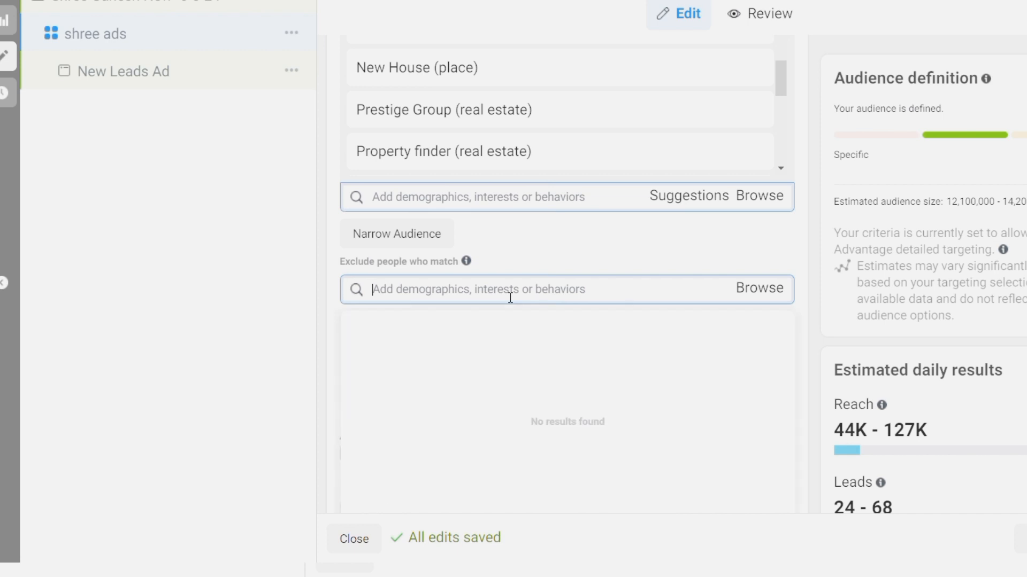
text(brok)
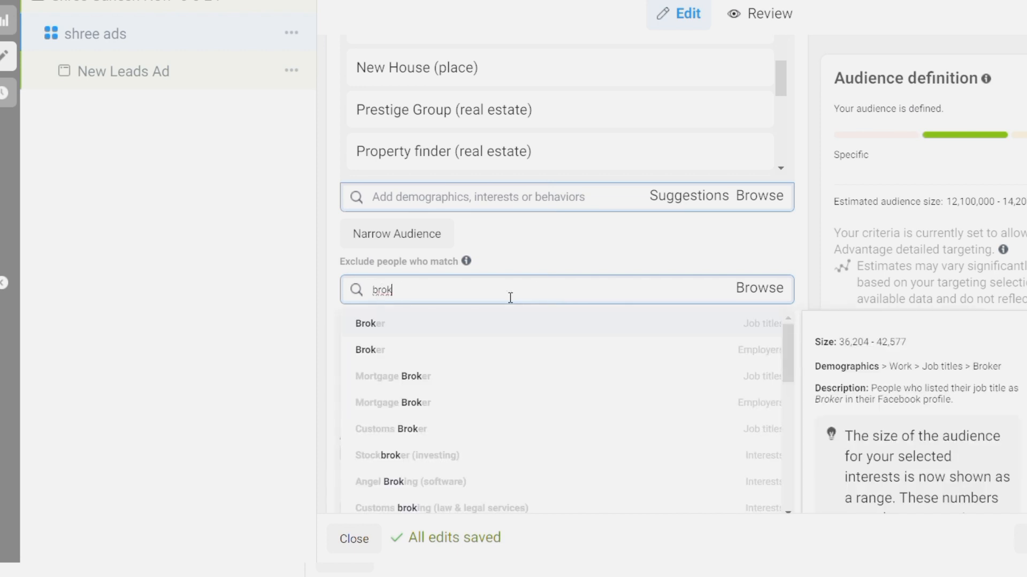
click(515, 326)
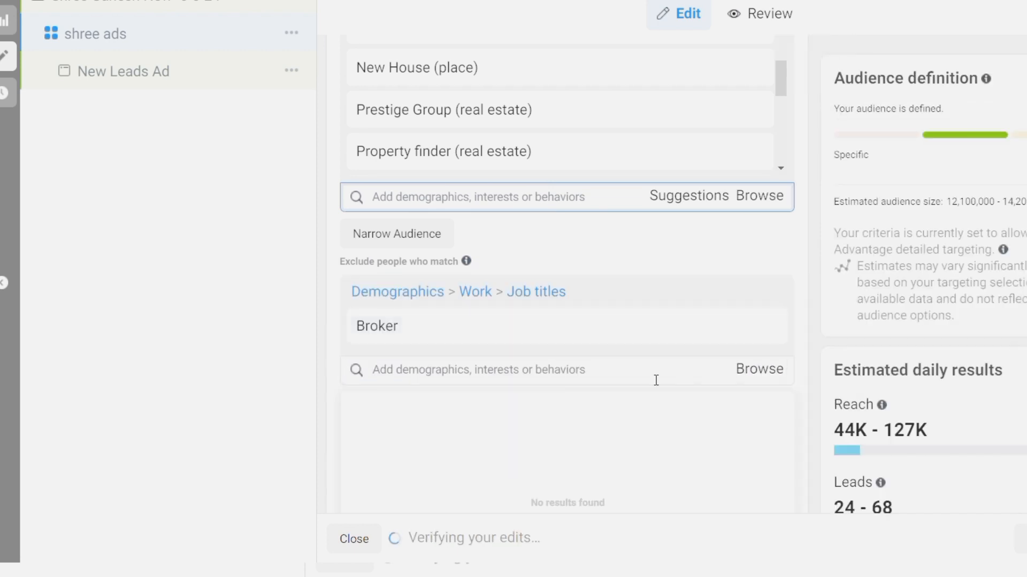
click(761, 372)
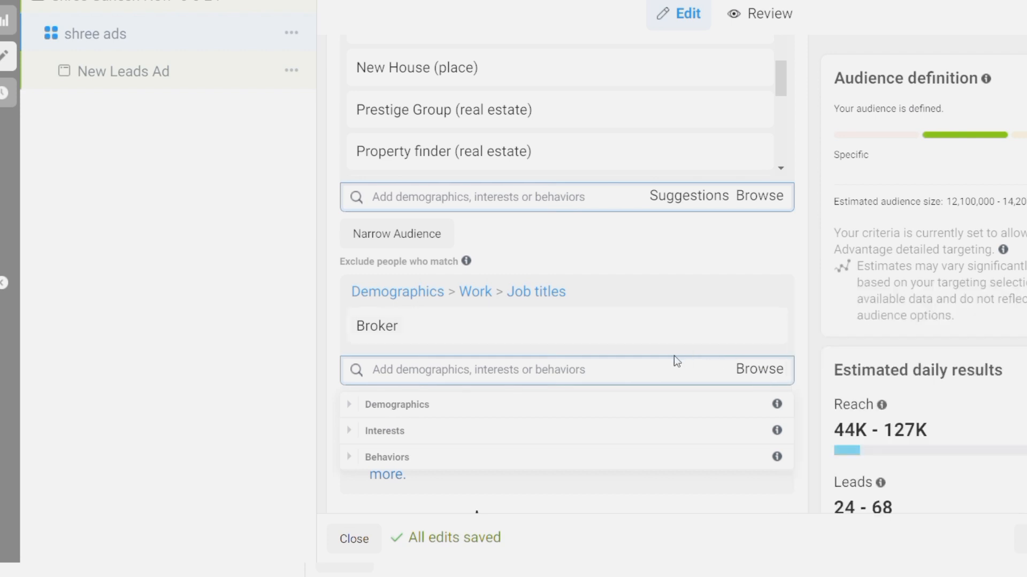
click(692, 379)
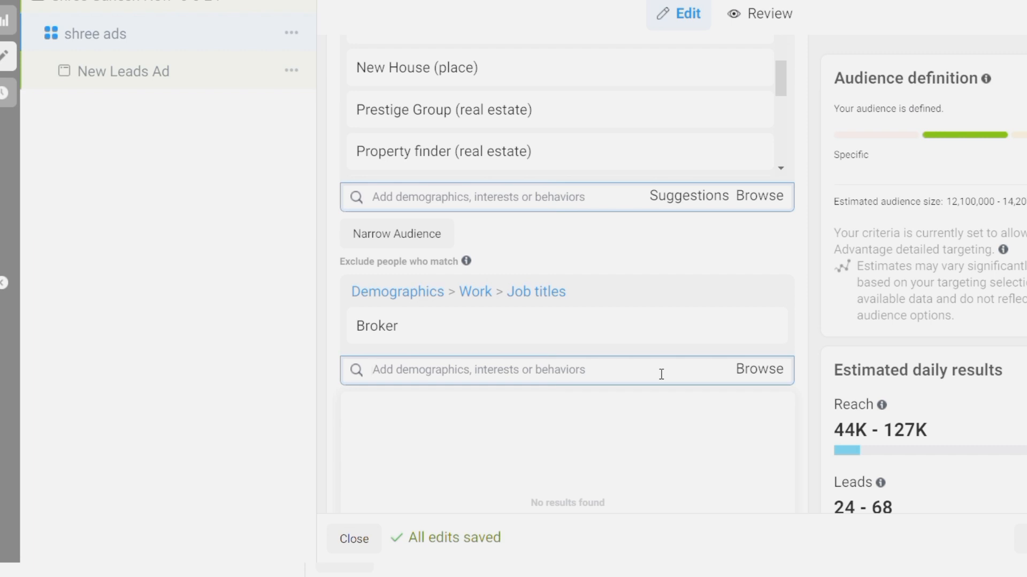
scroll(661, 375, down, 5)
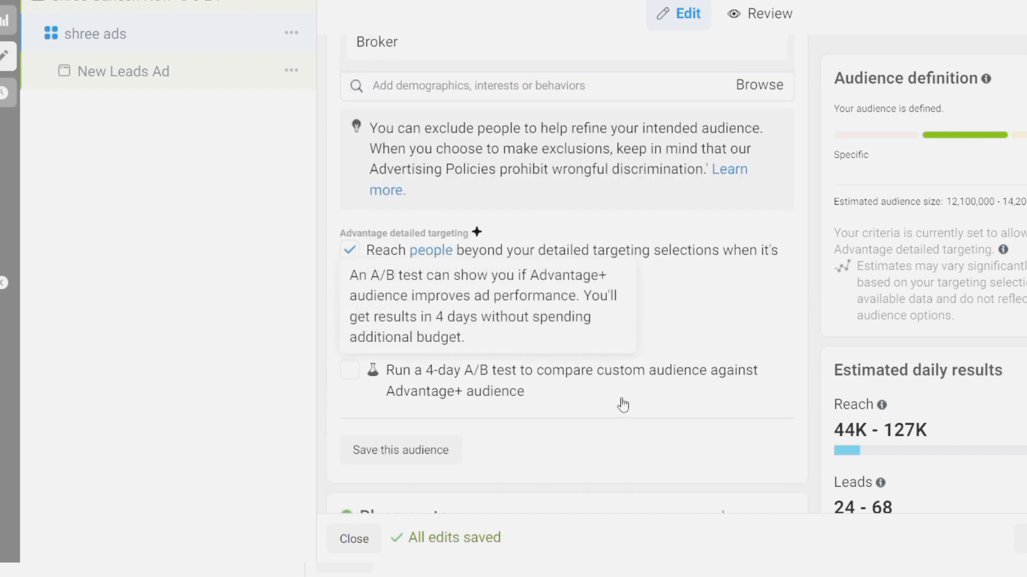
Leave the 4-day A/B test unticked and bring up the Save audience dialog
click(717, 387)
scroll(780, 337, down, 6)
scroll(784, 340, up, 3)
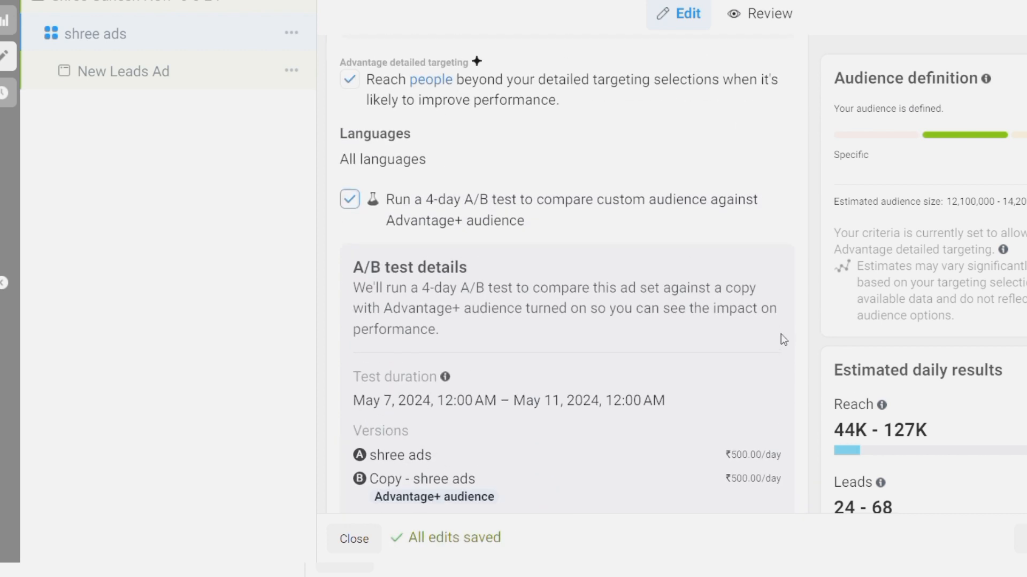
click(349, 198)
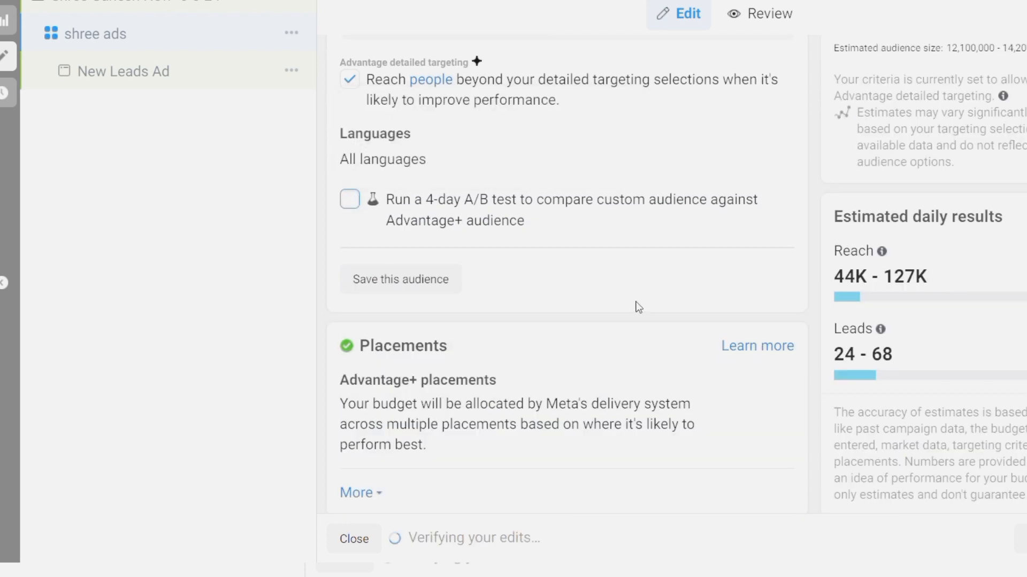
click(436, 291)
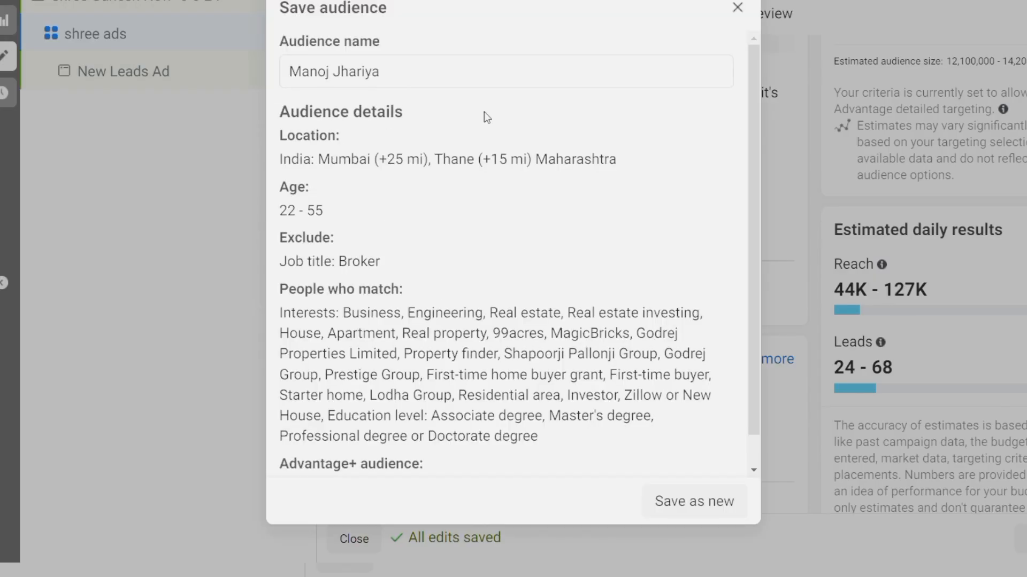
Save the targeting as a new audience named 'flat for sale audience', then select New Leads Ad
scroll(497, 279, down, 1)
click(414, 48)
scroll(411, 47, up, 1)
triple_click(408, 46)
click(428, 85)
key(BackSpace)
key(BackSpace)
key(BackSpace)
key(BackSpace)
key(BackSpace)
key(BackSpace)
key(BackSpace)
key(BackSpace)
key(BackSpace)
key(BackSpace)
key(BackSpace)
key(BackSpace)
key(BackSpace)
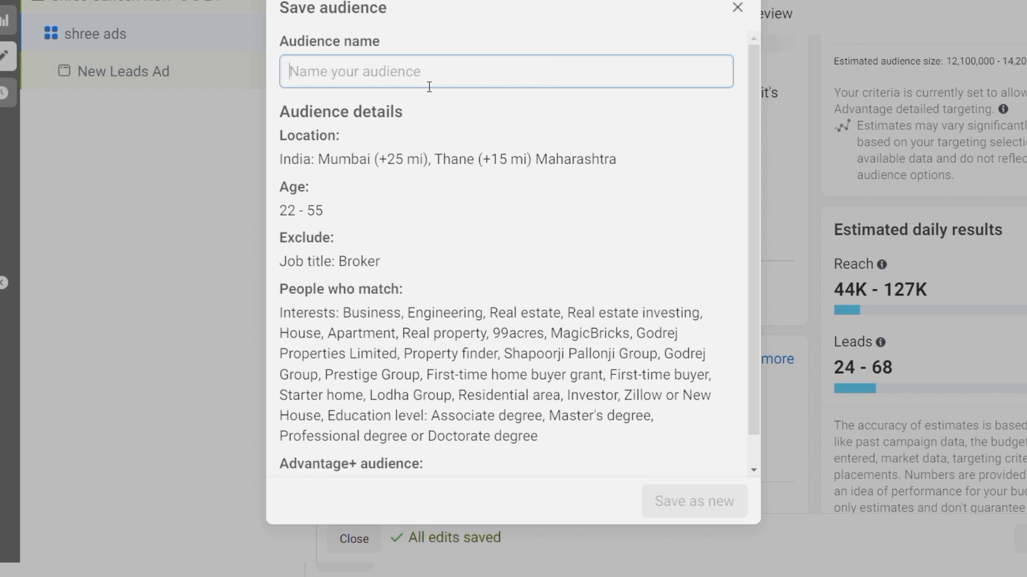
text(flat)
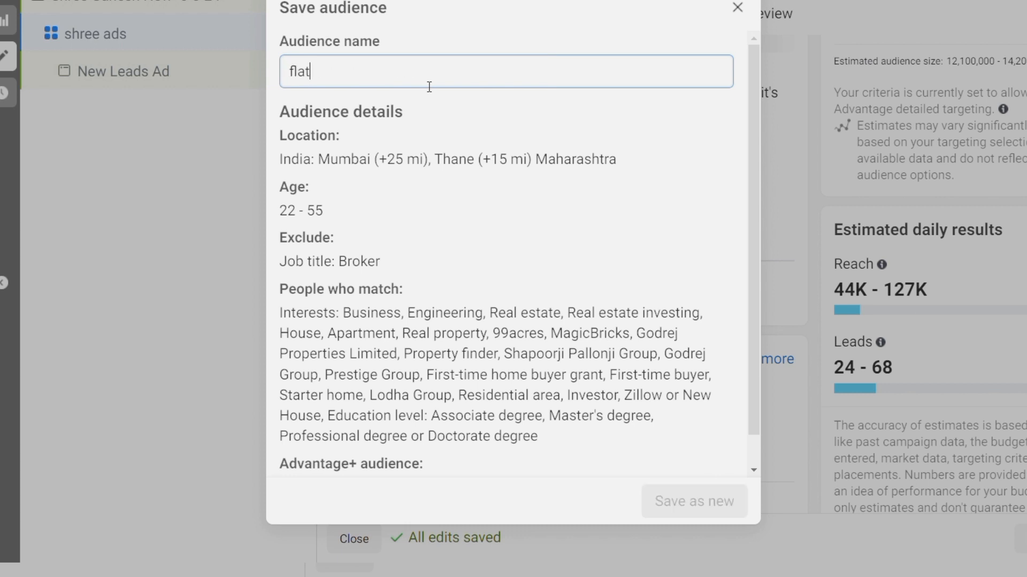
text( a)
key(BackSpace)
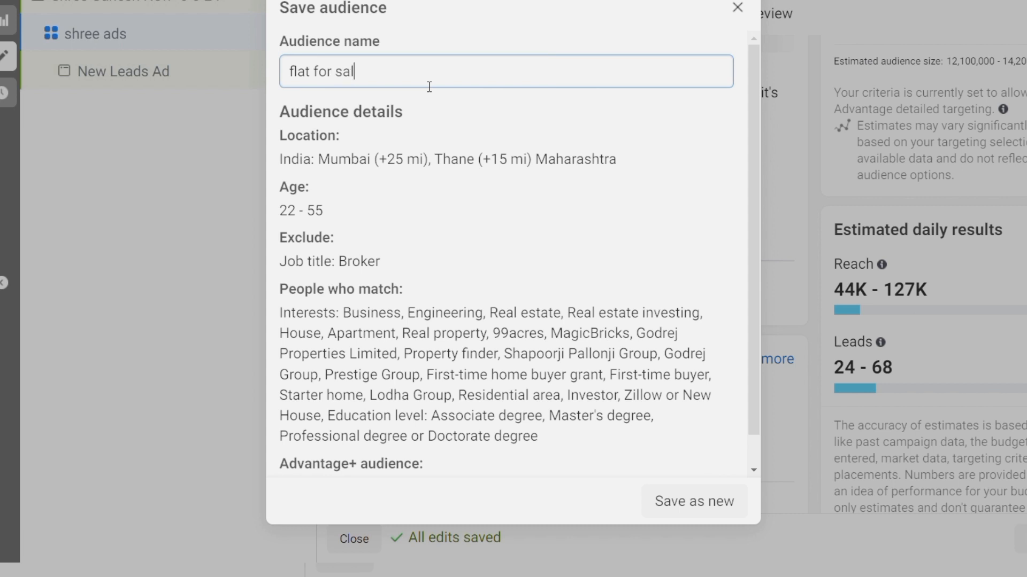
text(for sale audience)
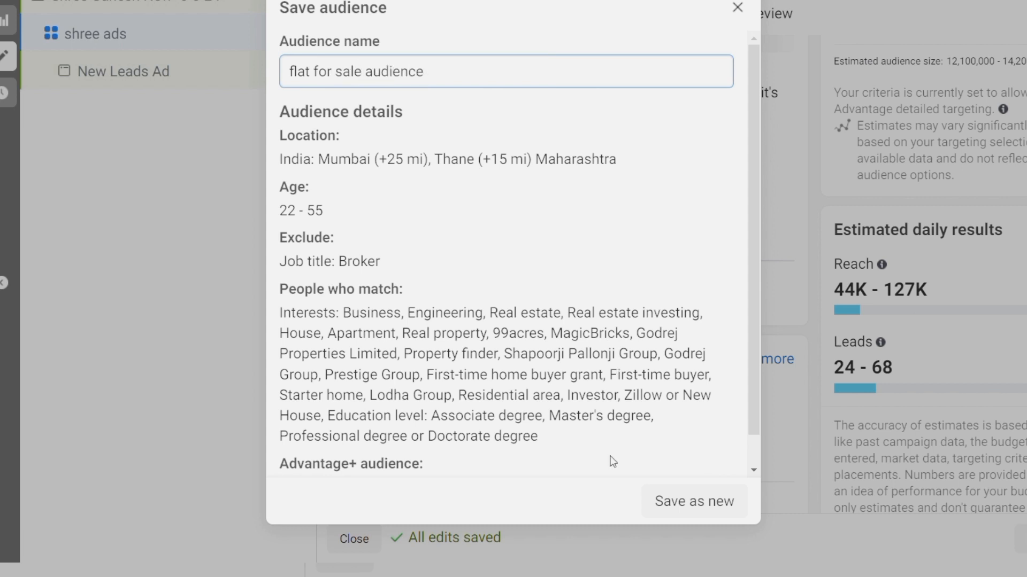
click(691, 506)
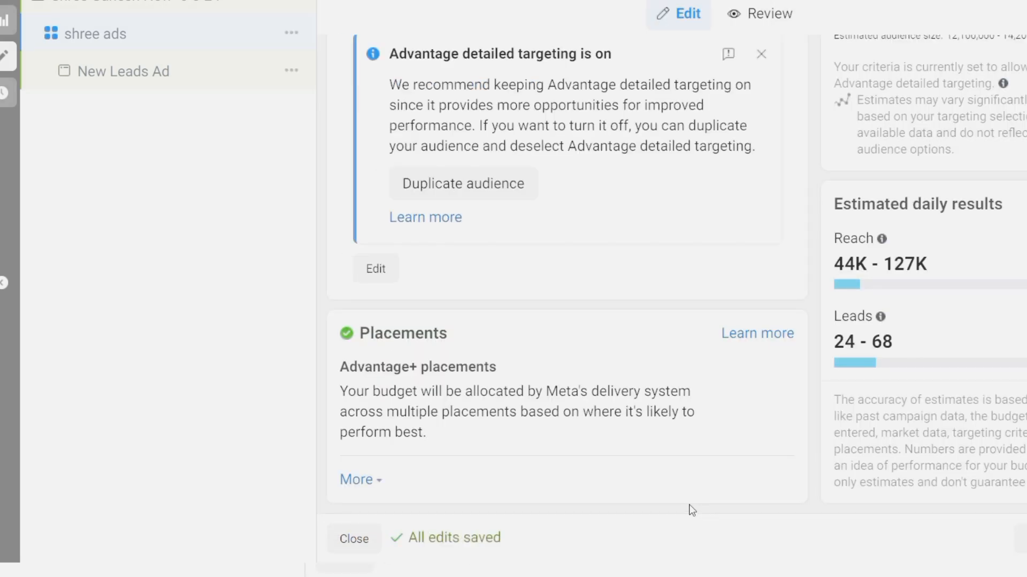
click(123, 71)
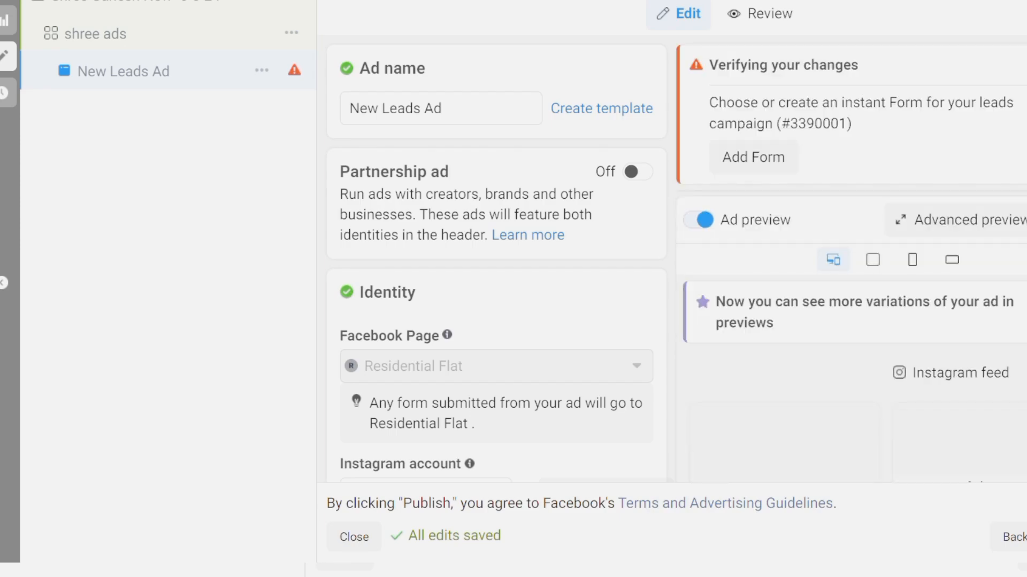
Keep 'Use selected Page' as the ad's Instagram account, briefly trying Connect account
scroll(628, 257, down, 2)
scroll(629, 257, up, 2)
scroll(626, 262, down, 1)
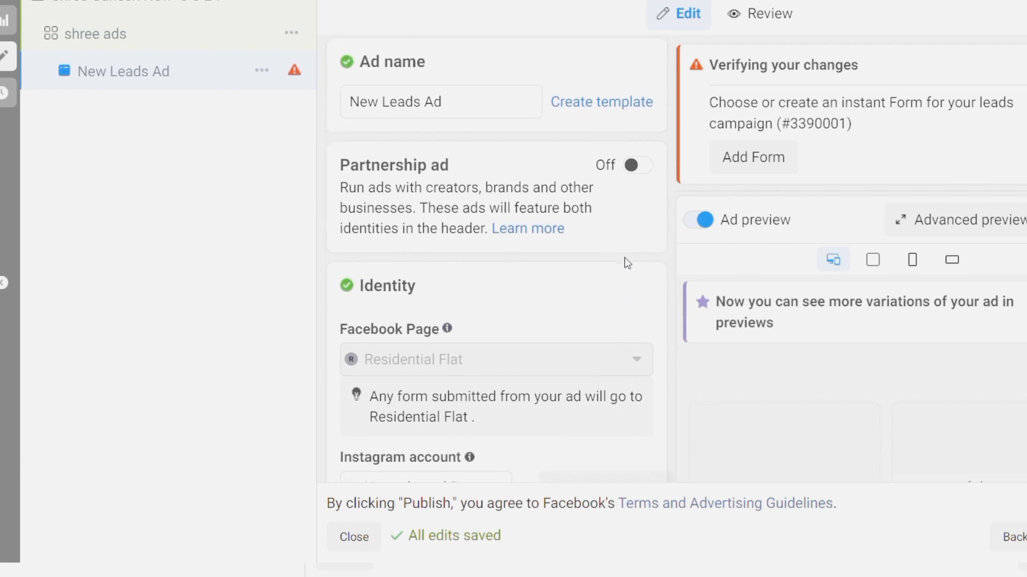
scroll(551, 240, down, 5)
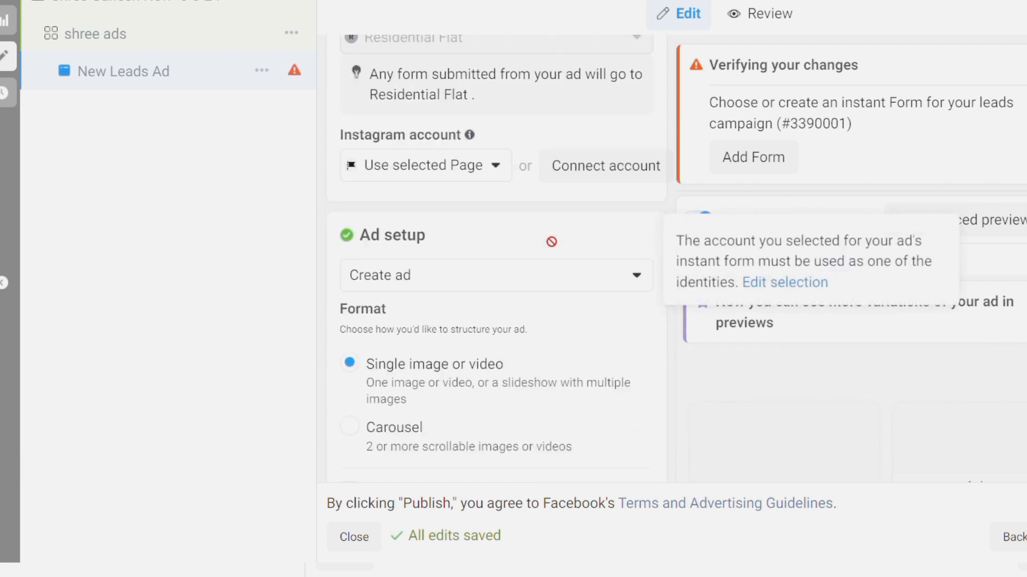
click(498, 154)
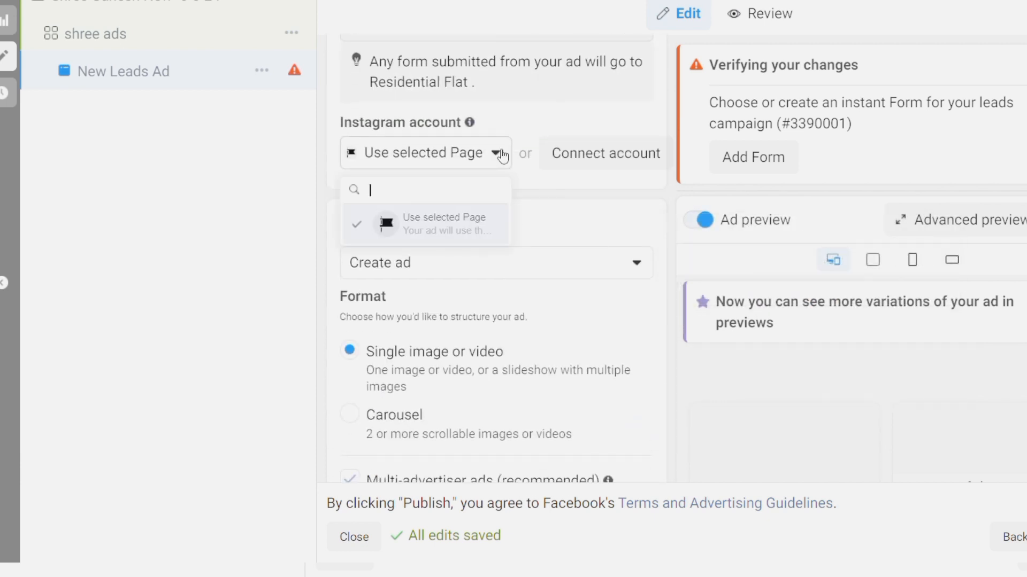
click(501, 157)
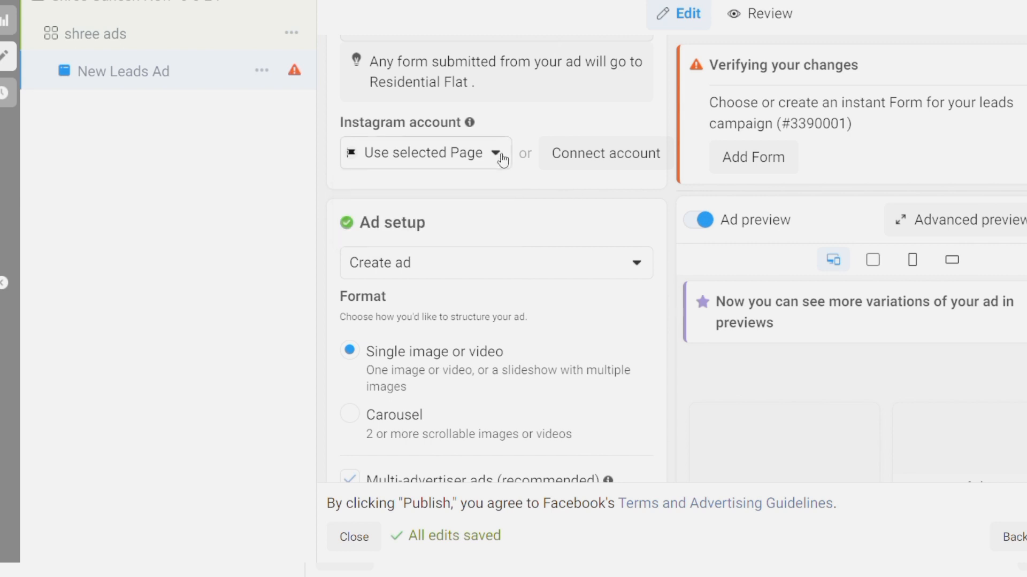
click(501, 159)
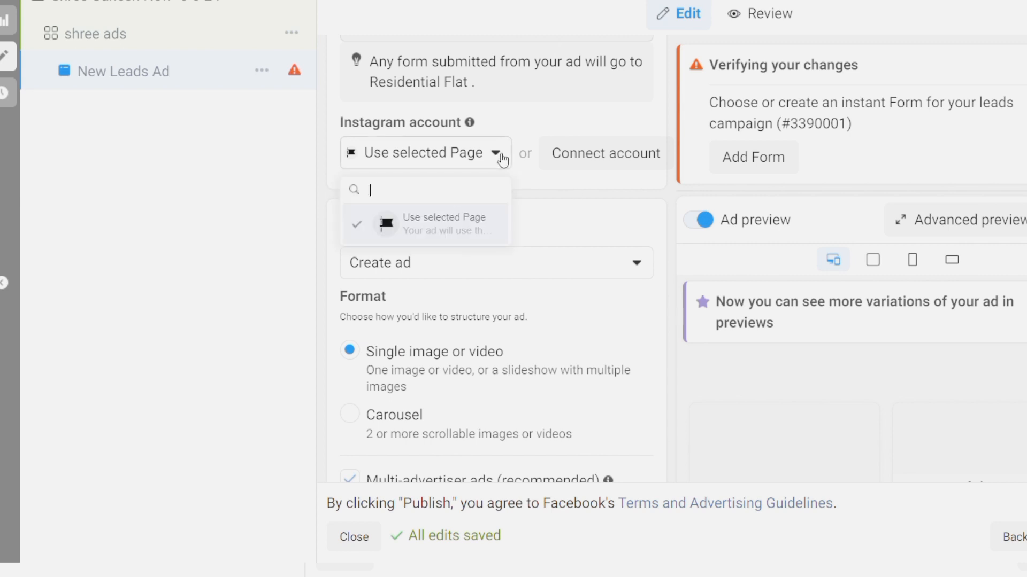
click(413, 236)
click(597, 159)
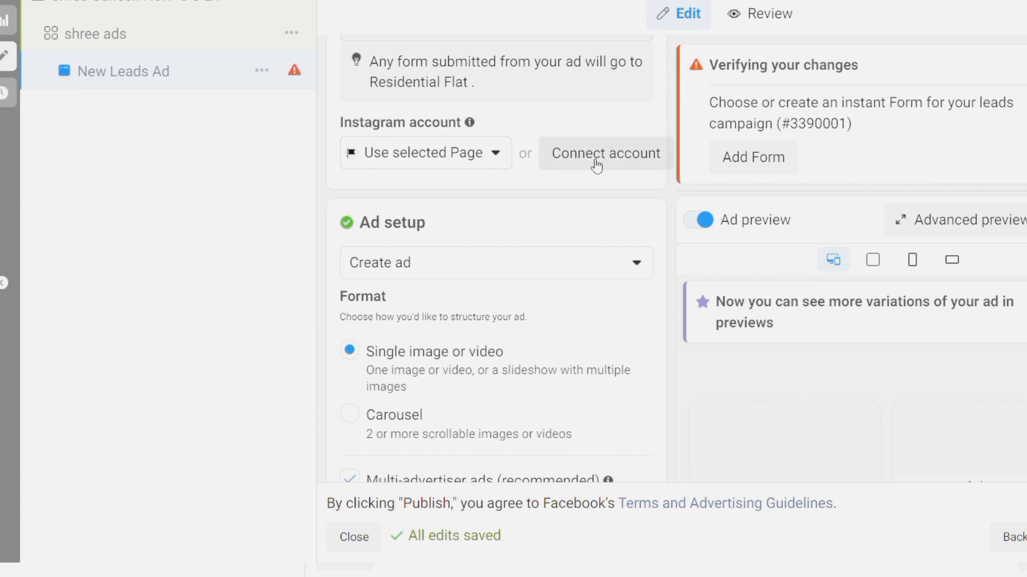
Scroll down to Ad creative and begin adding media
scroll(535, 270, down, 1)
scroll(535, 270, down, 3)
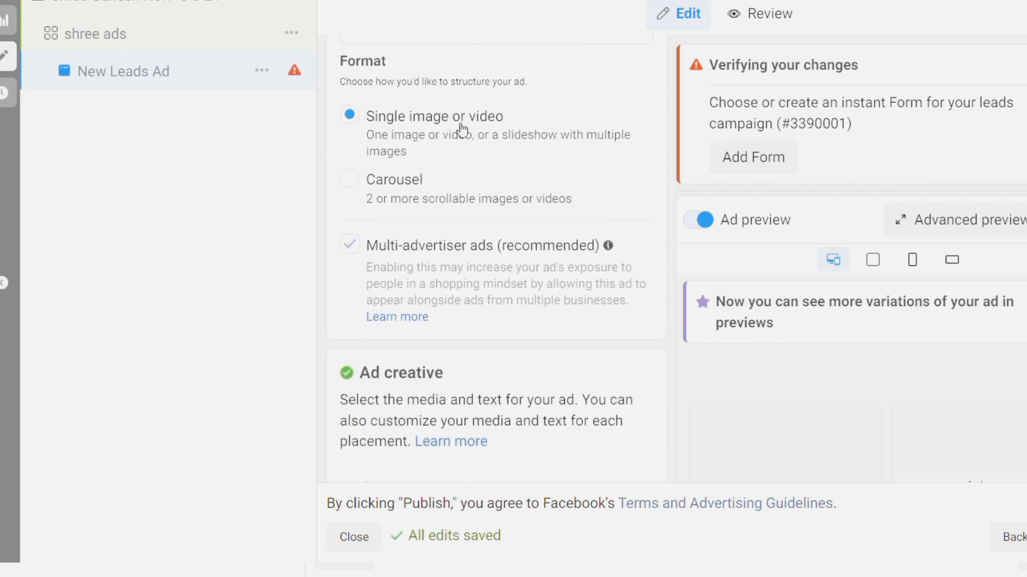
scroll(460, 131, down, 4)
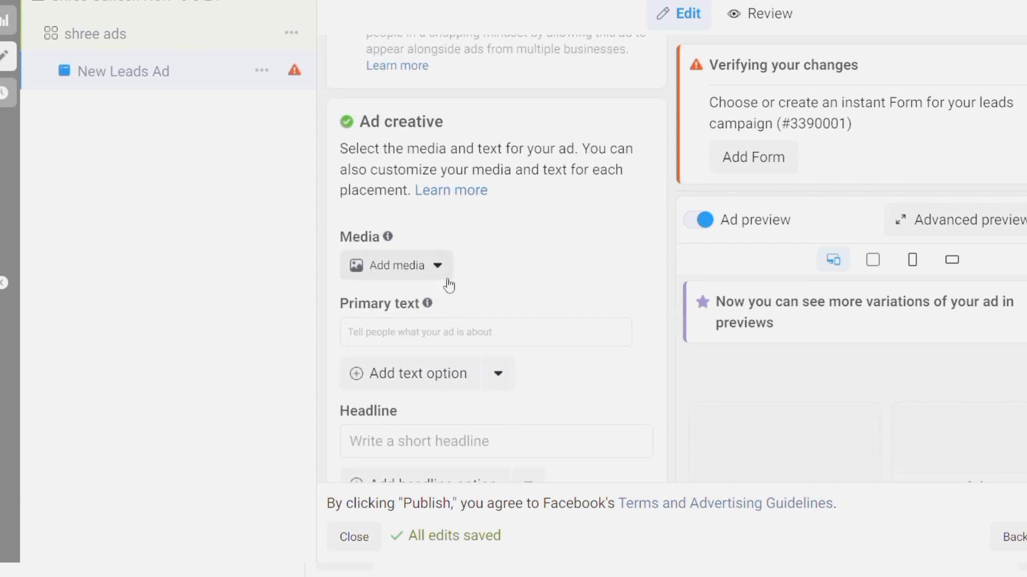
click(442, 268)
Add the flat poster image, keep the original crop for search results, and accept all optimizations
click(396, 301)
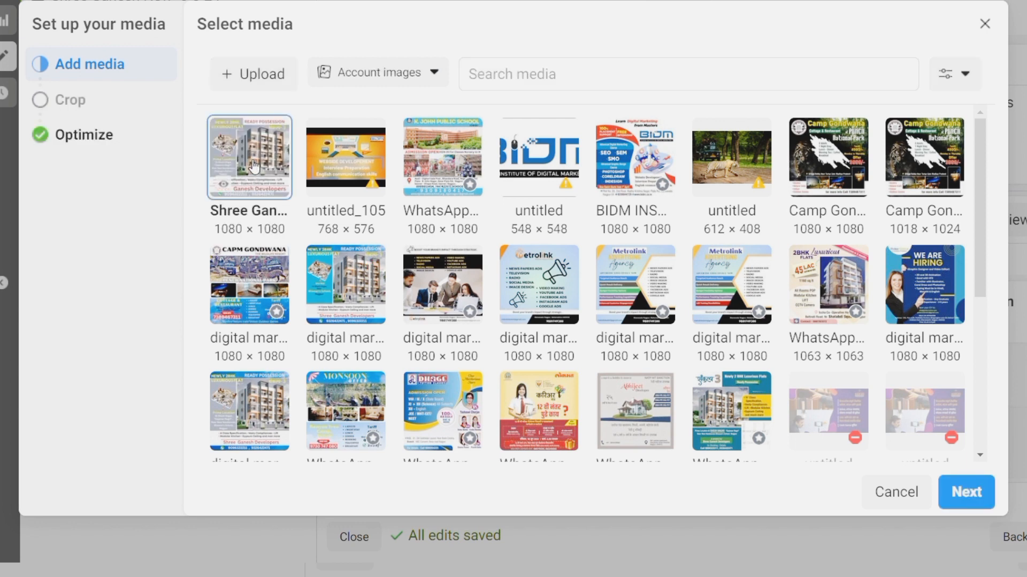
click(969, 500)
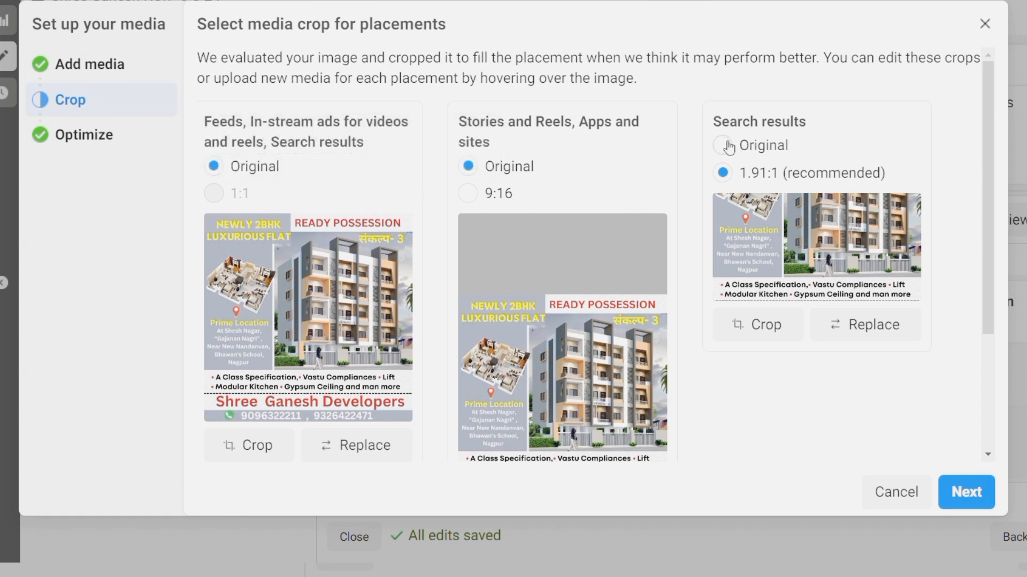
click(723, 145)
click(977, 503)
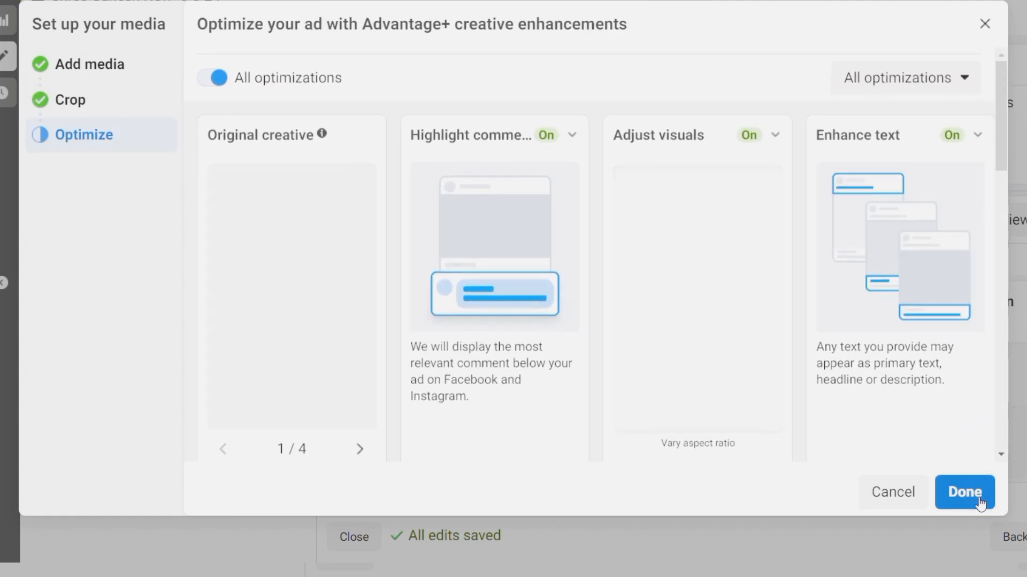
click(979, 502)
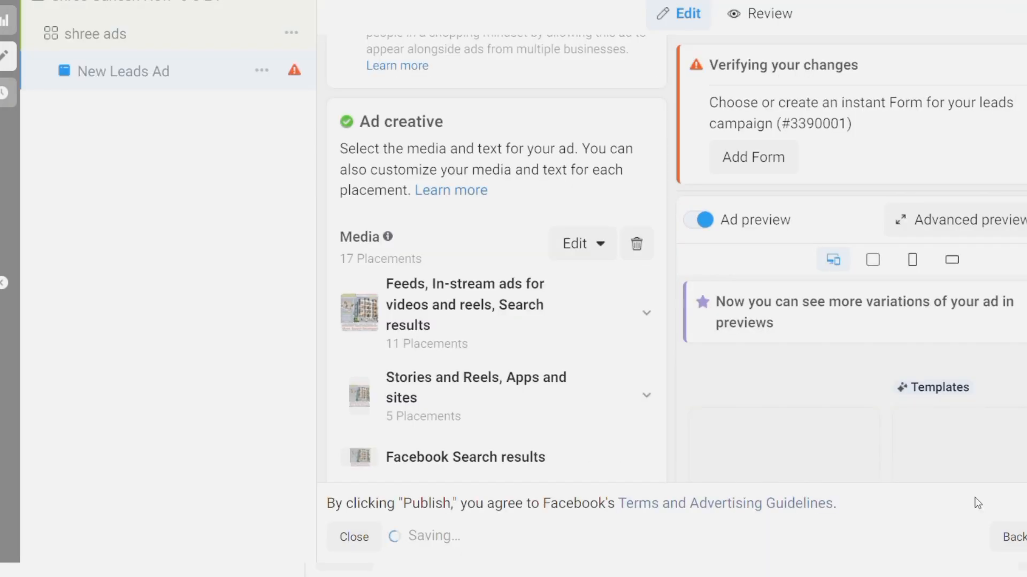
Scroll up to the Primary text field and place the cursor in it
drag(977, 502, 775, 394)
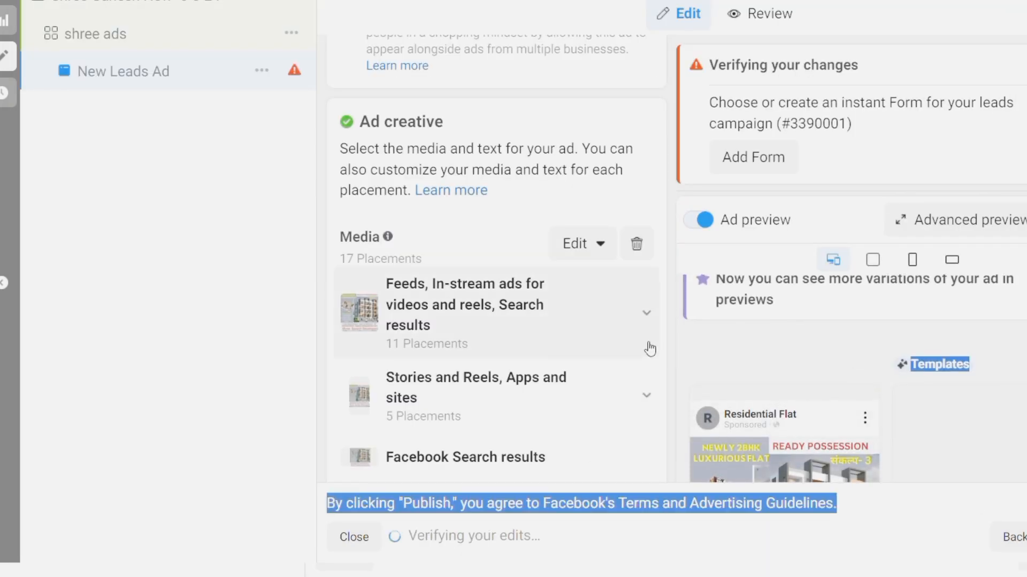
scroll(650, 349, down, 12)
scroll(650, 349, up, 3)
scroll(650, 348, up, 4)
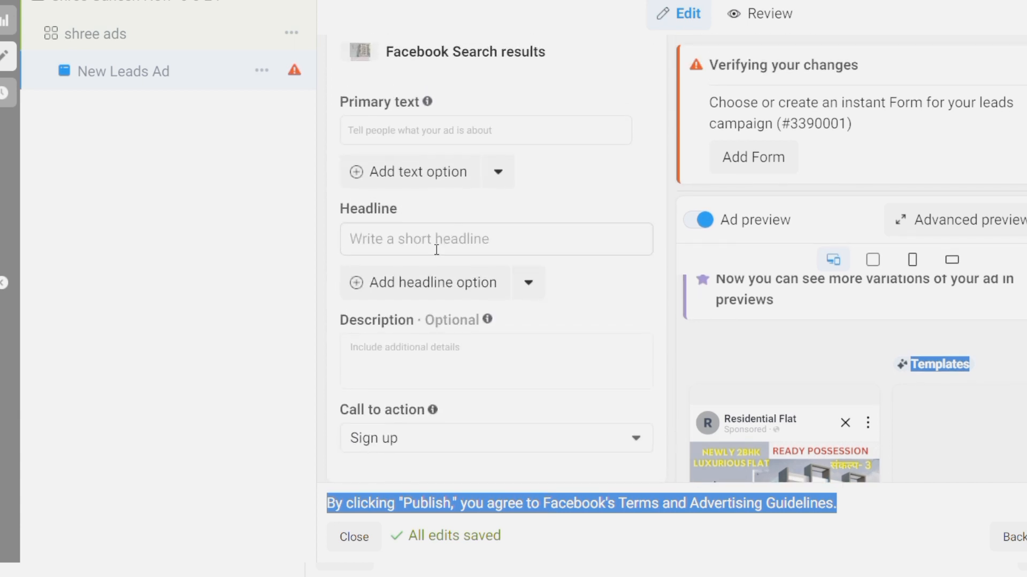
scroll(436, 251, up, 2)
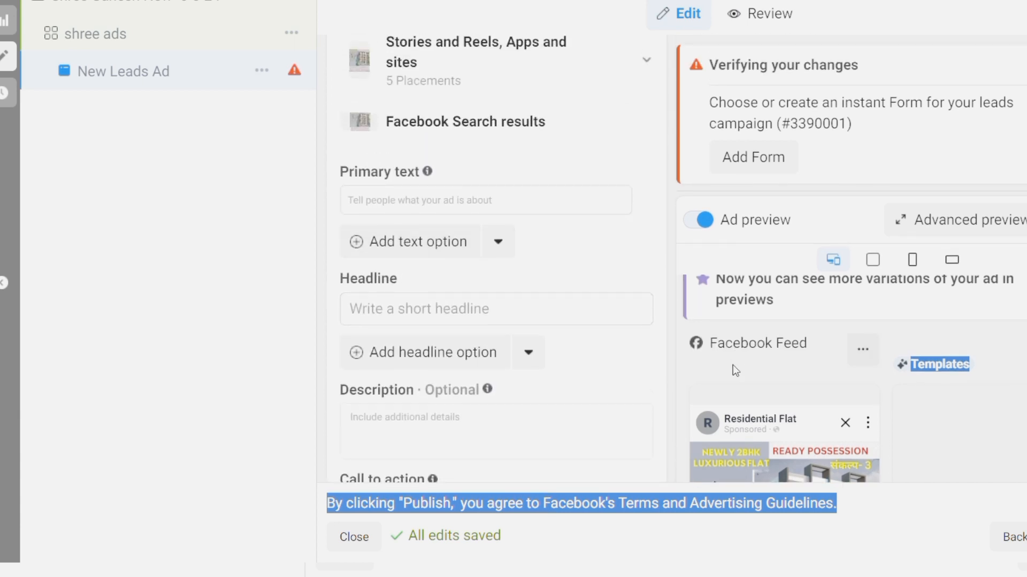
click(423, 209)
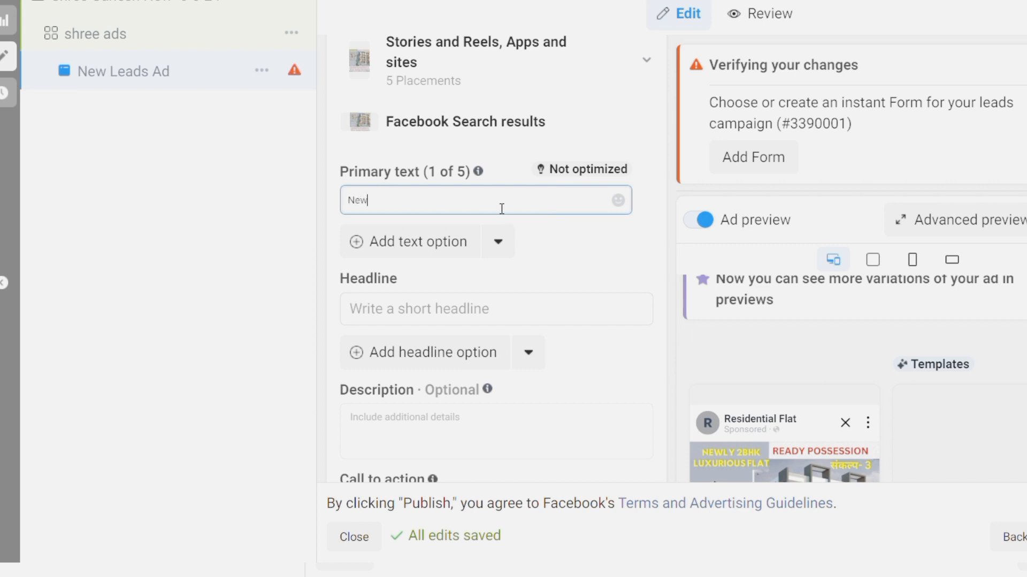
Type '2BHK Luxurious Flat' into the primary text, correcting the typos
text(two b)
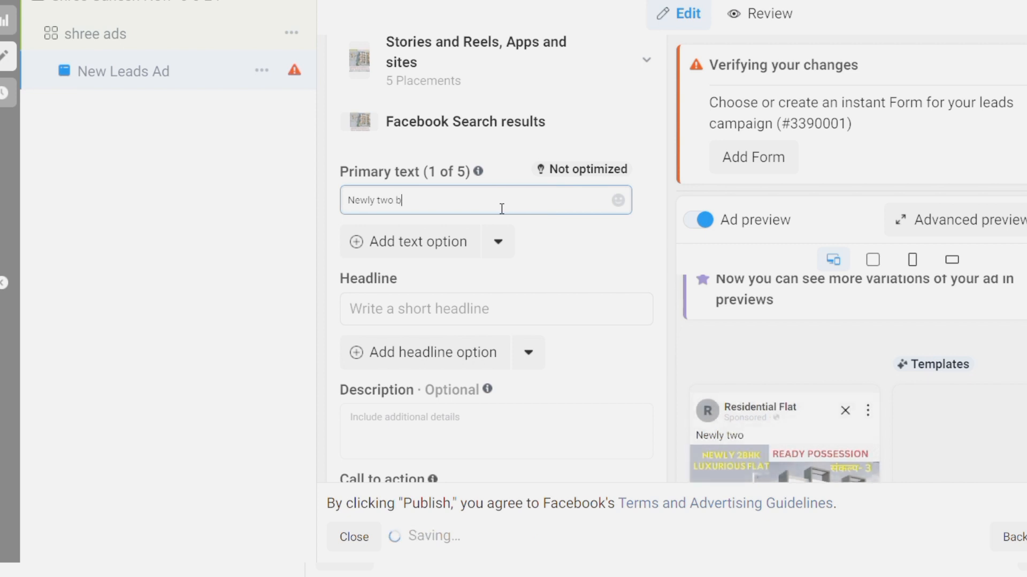
key(BackSpace)
key(BackSpace)
key(BackSpace)
key(BackSpace)
key(BackSpace)
text(BHK)
key(Left)
key(Left)
key(Left)
key(Left)
text(2)
key(End)
text(Luxuary)
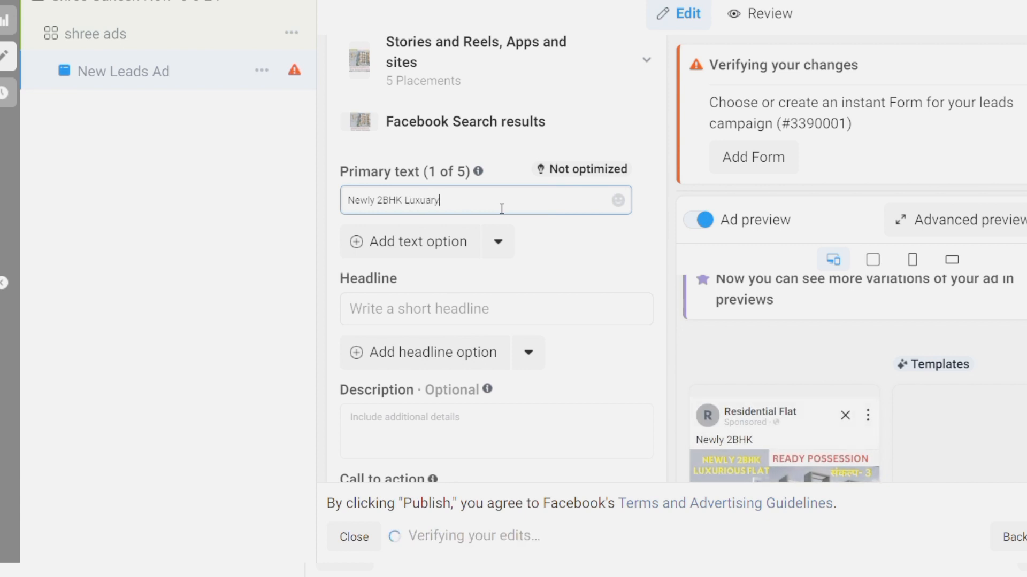
text( Flat)
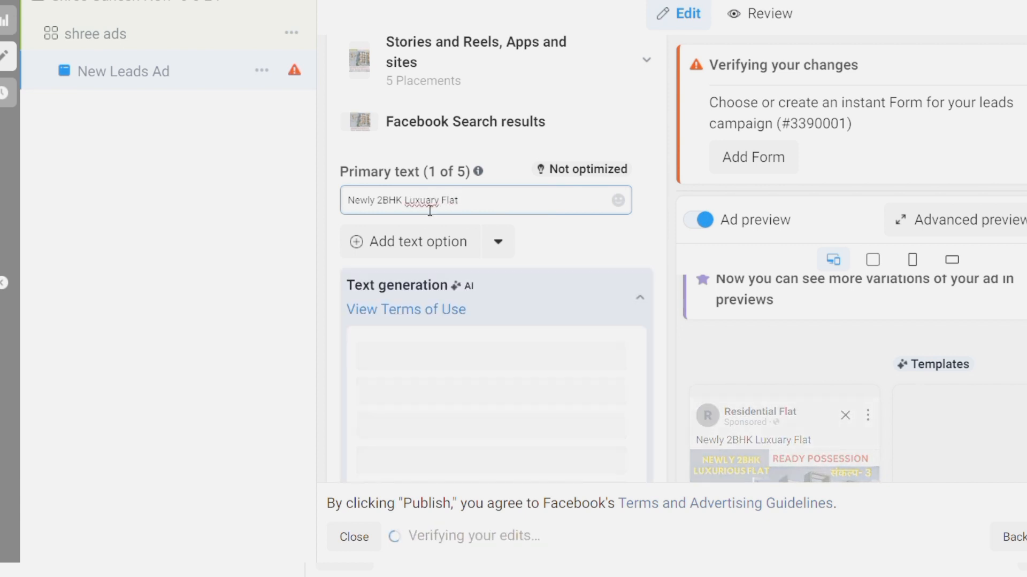
click(440, 203)
key(BackSpace)
key(BackSpace)
key(BackSpace)
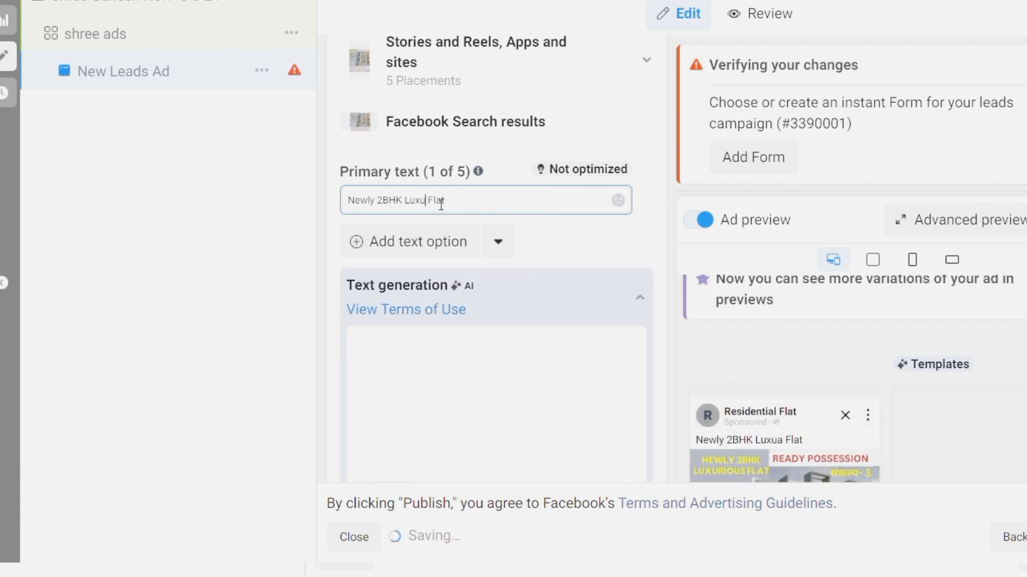
text(rious)
click(516, 203)
Continue the primary text with 'A class specification Vastu compilance Lift Modular kitchen Gypsum ceiling and many more'
scroll(784, 368, down, 3)
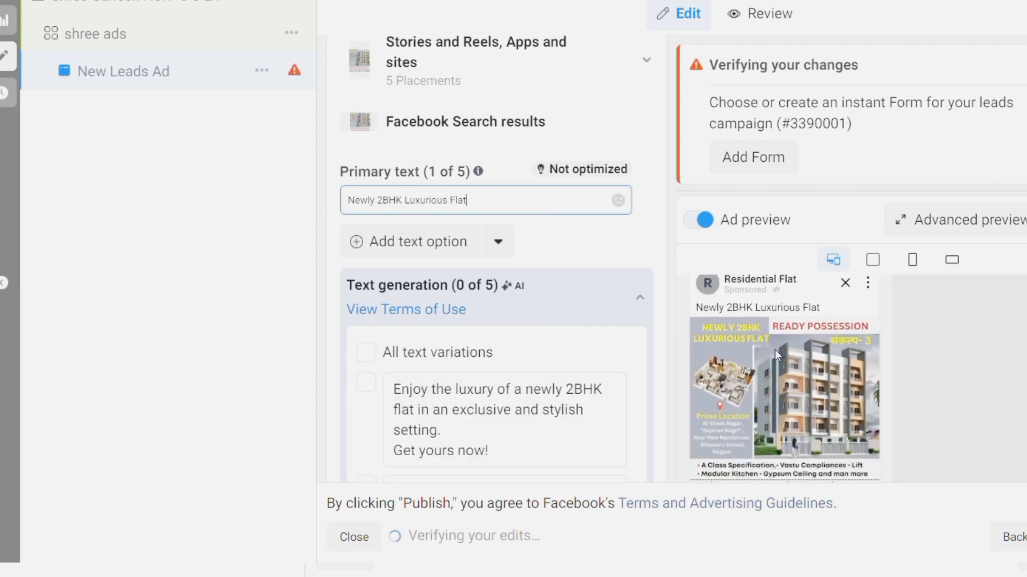
scroll(927, 375, up, 1)
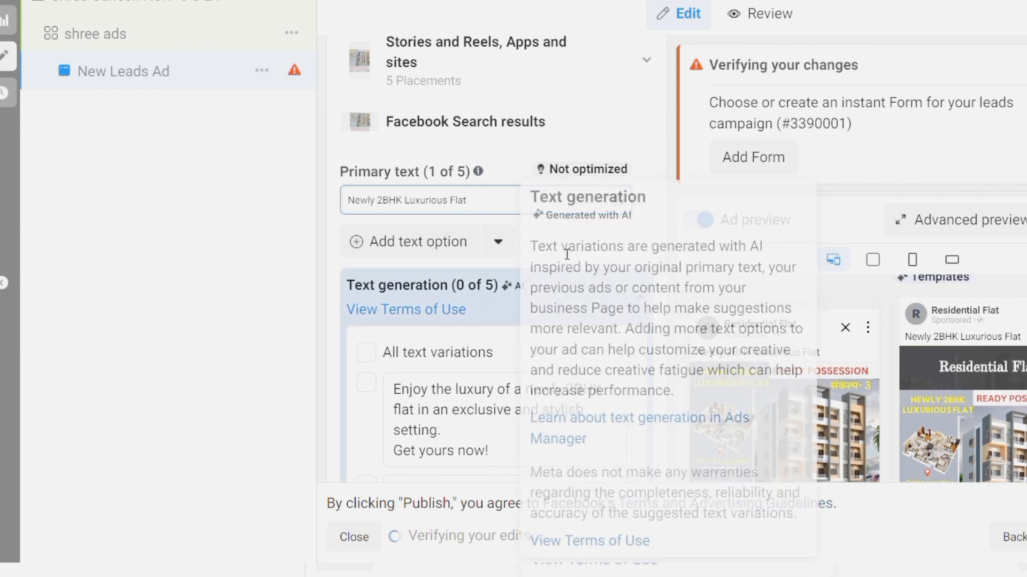
scroll(485, 145, down, 2)
scroll(490, 152, down, 3)
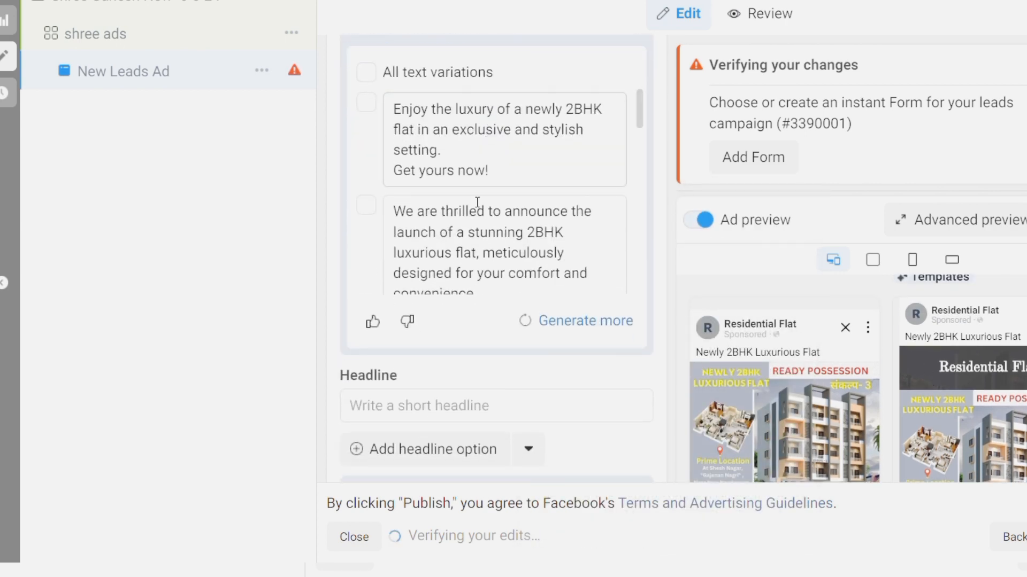
click(462, 412)
scroll(463, 411, up, 5)
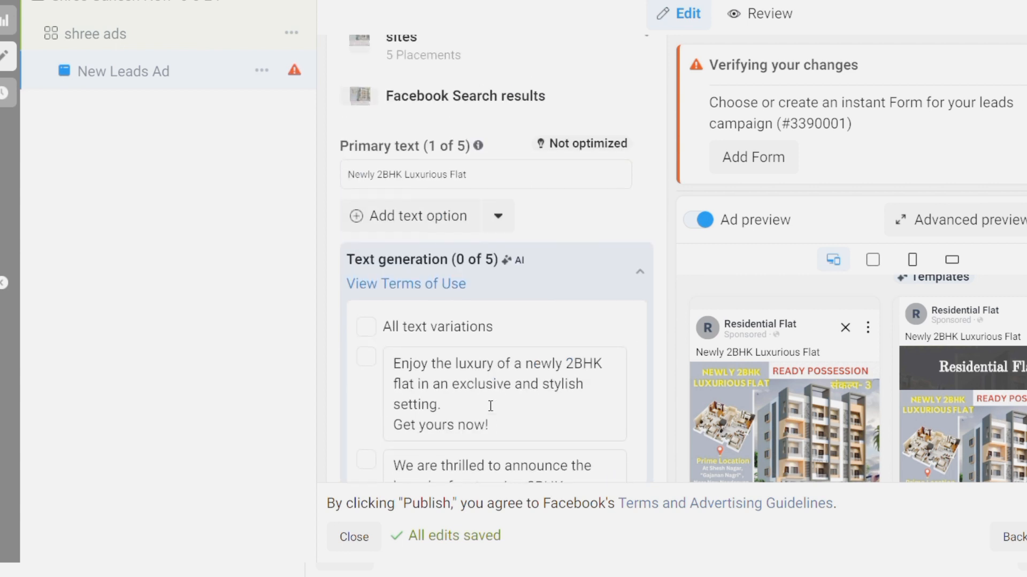
click(499, 174)
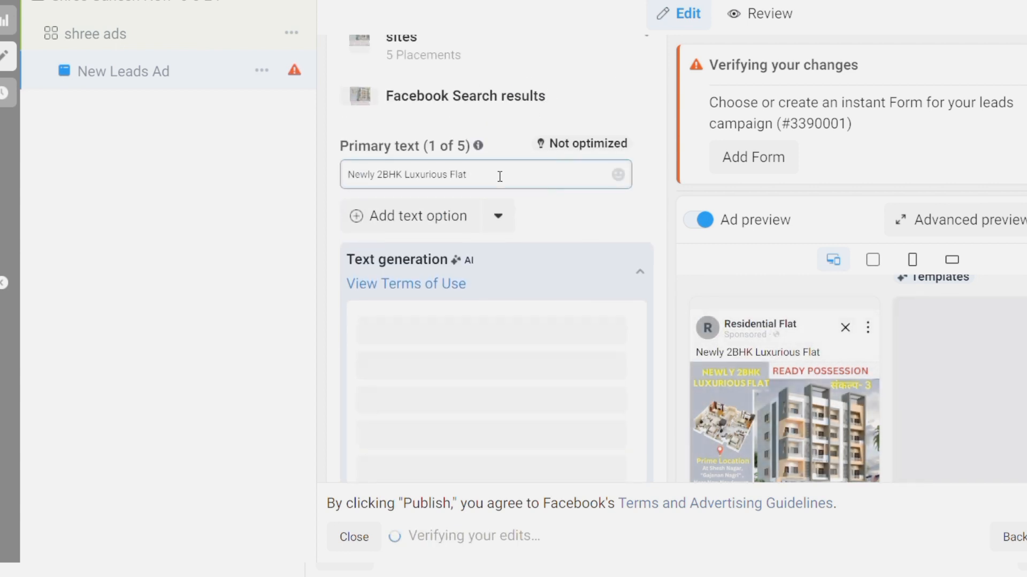
text(A class specification)
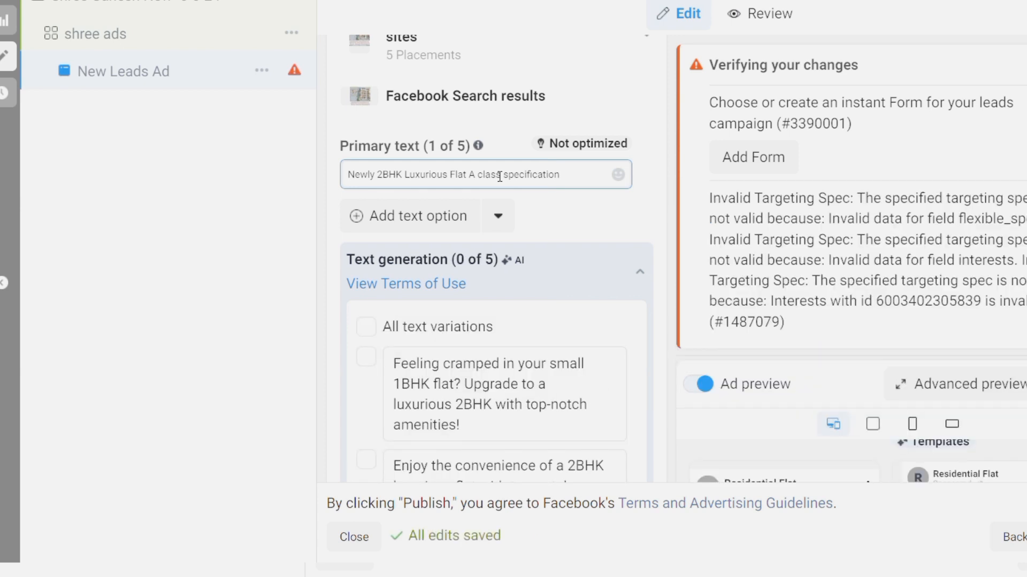
text(Vastu compilance )
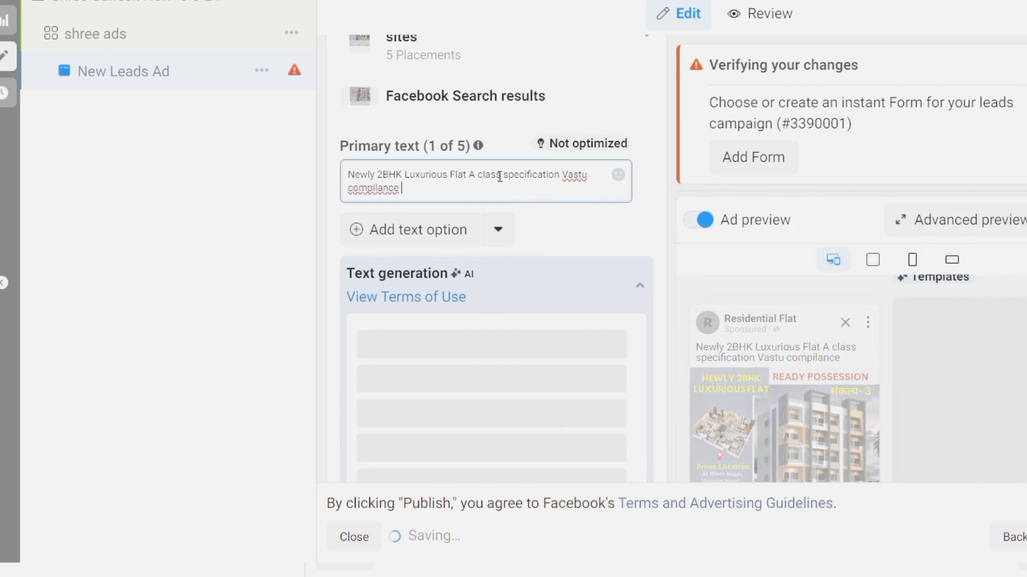
text(Lift Modular kitchen)
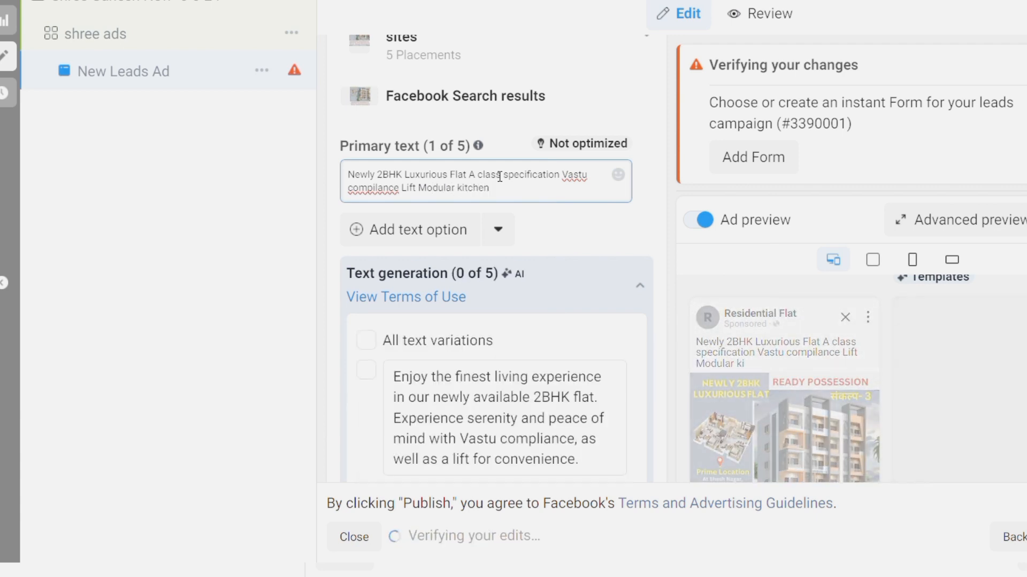
text( Gyps)
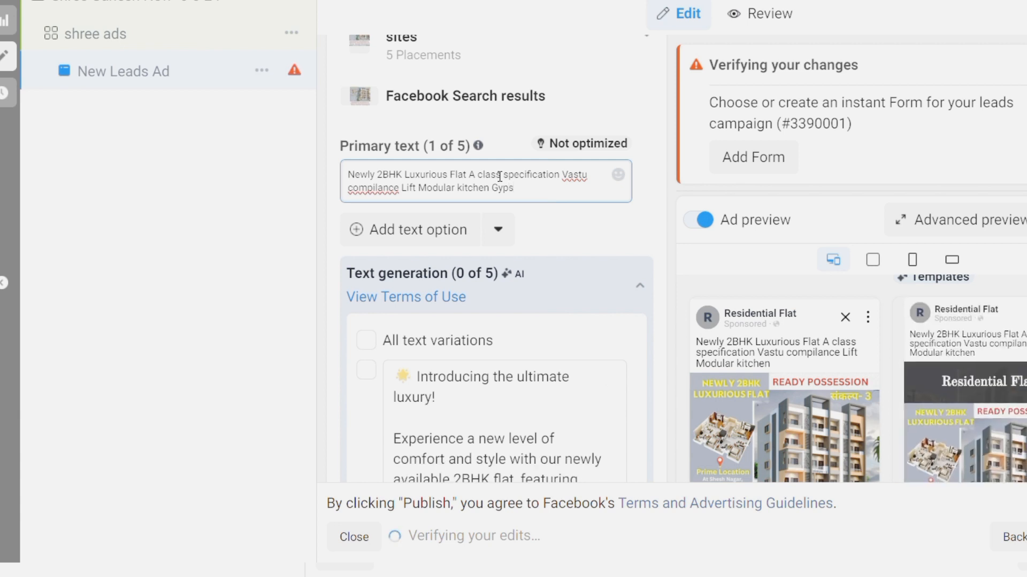
text(um ceiling and)
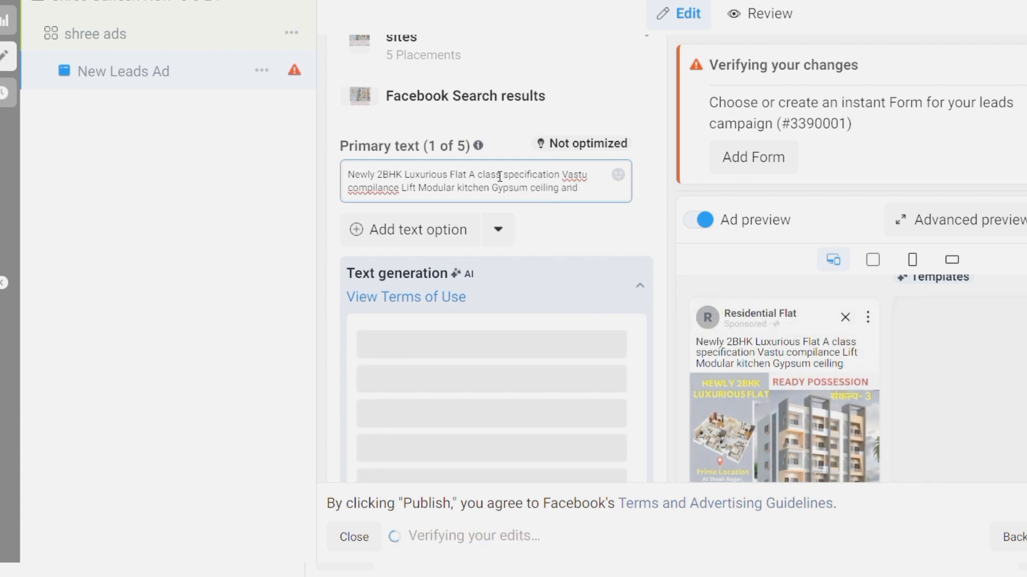
text( many more)
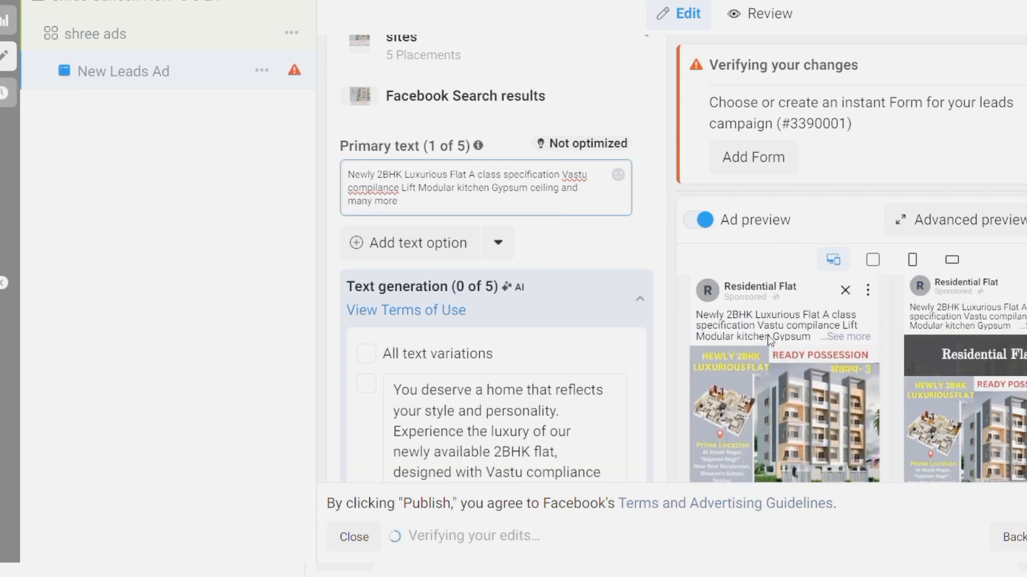
scroll(570, 249, down, 3)
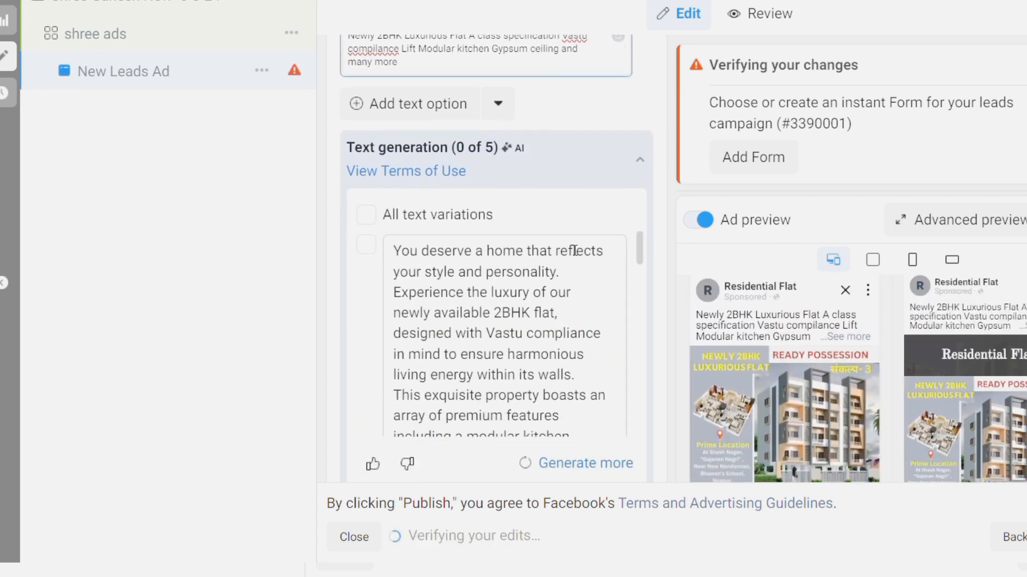
scroll(596, 348, down, 10)
scroll(598, 347, down, 2)
scroll(647, 412, down, 5)
click(525, 284)
scroll(759, 315, down, 3)
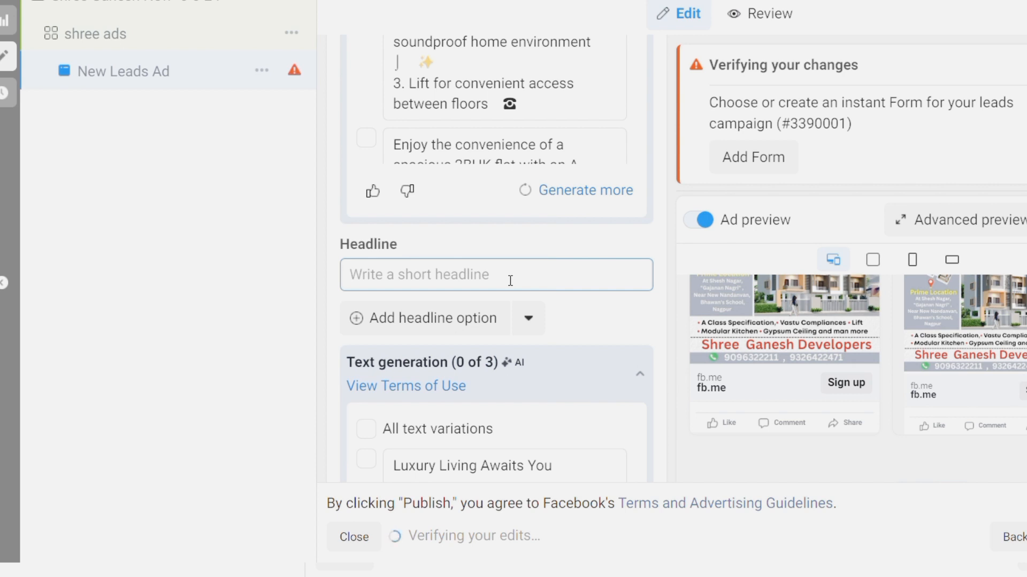
text(Ready for Sale)
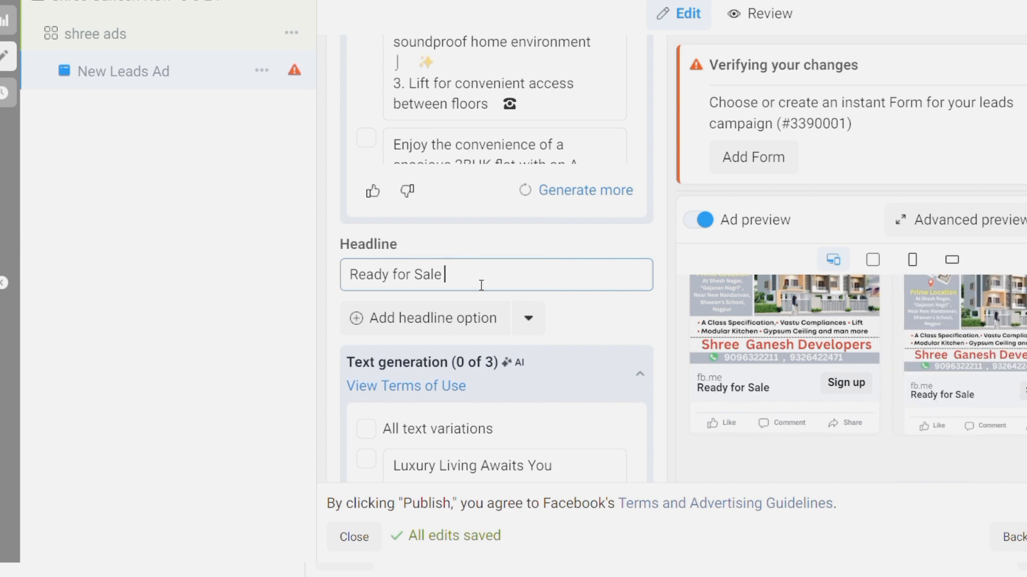
text( @68)
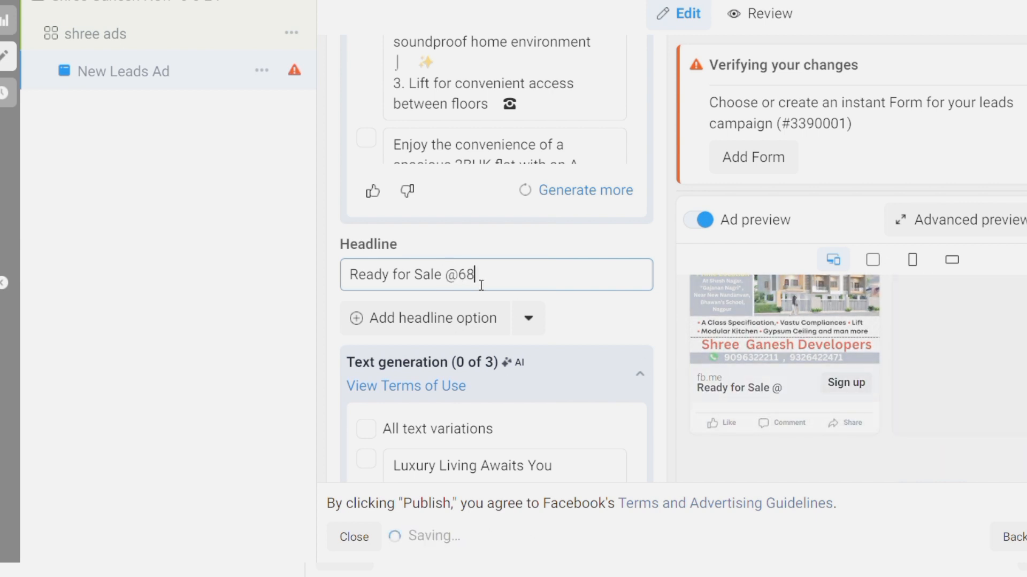
text(Lakh)
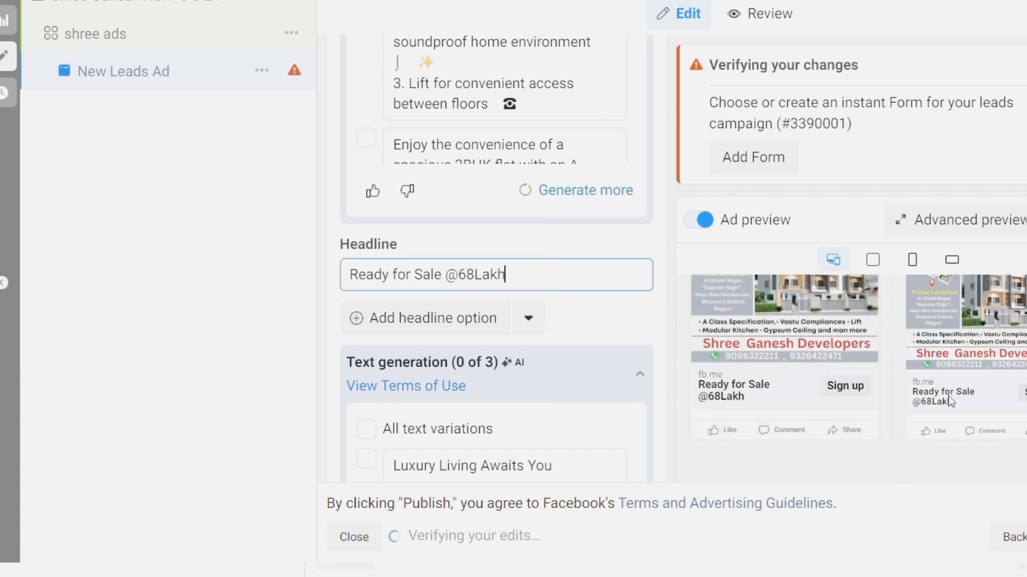
scroll(643, 312, down, 5)
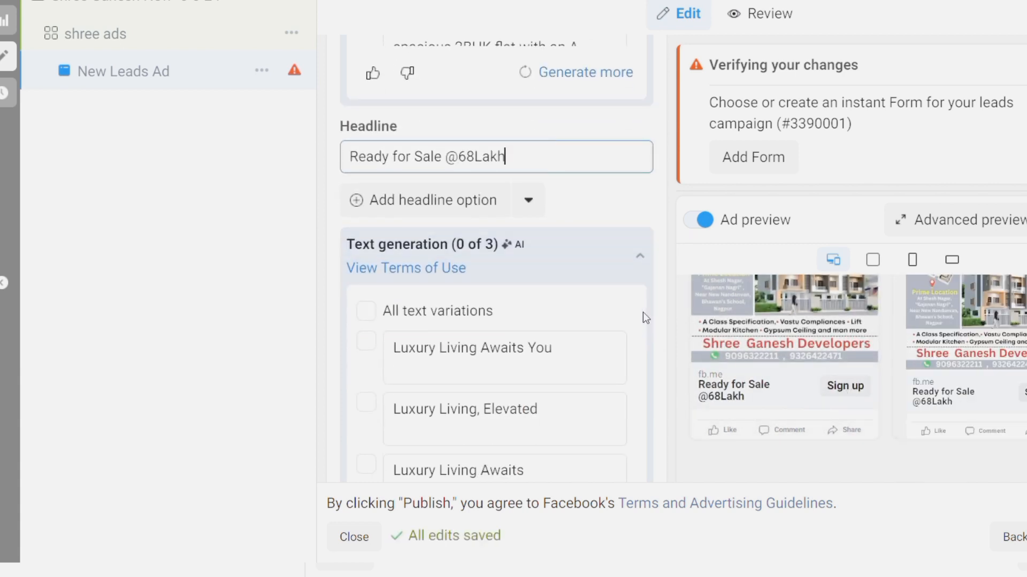
Change the call to action from Sign up to Book now and scroll to Instant form
scroll(656, 401, down, 4)
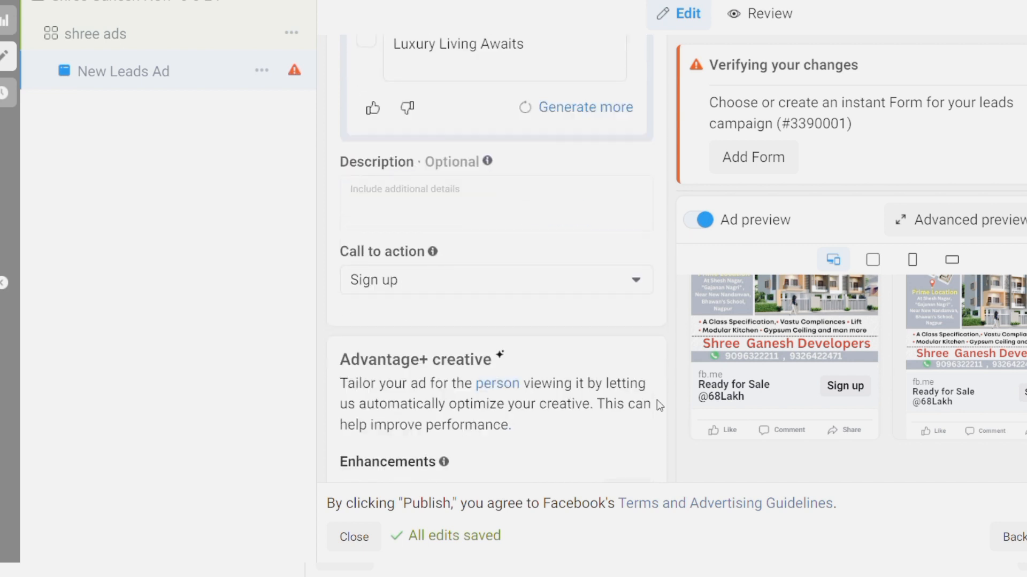
click(636, 279)
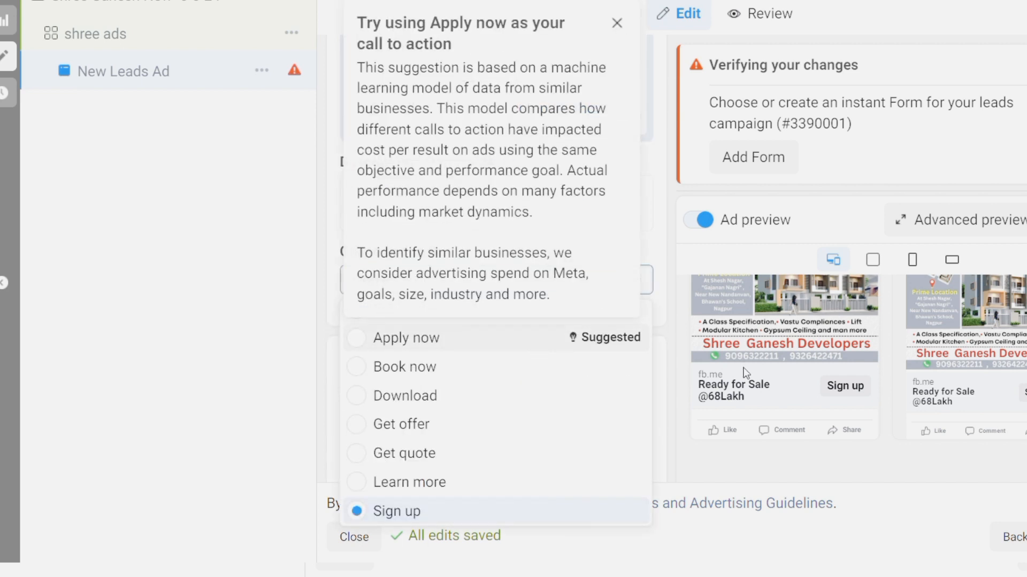
click(733, 455)
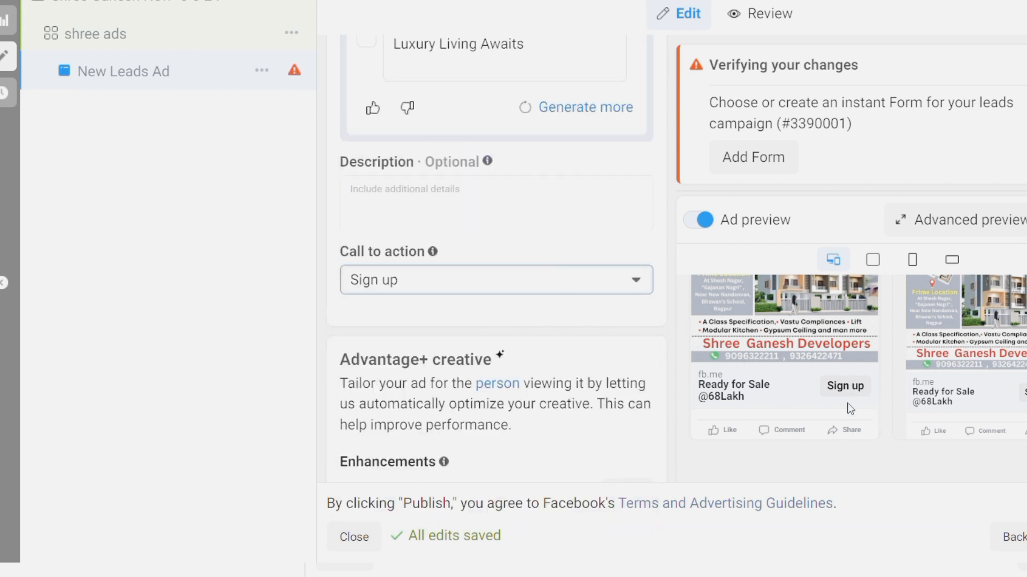
click(637, 280)
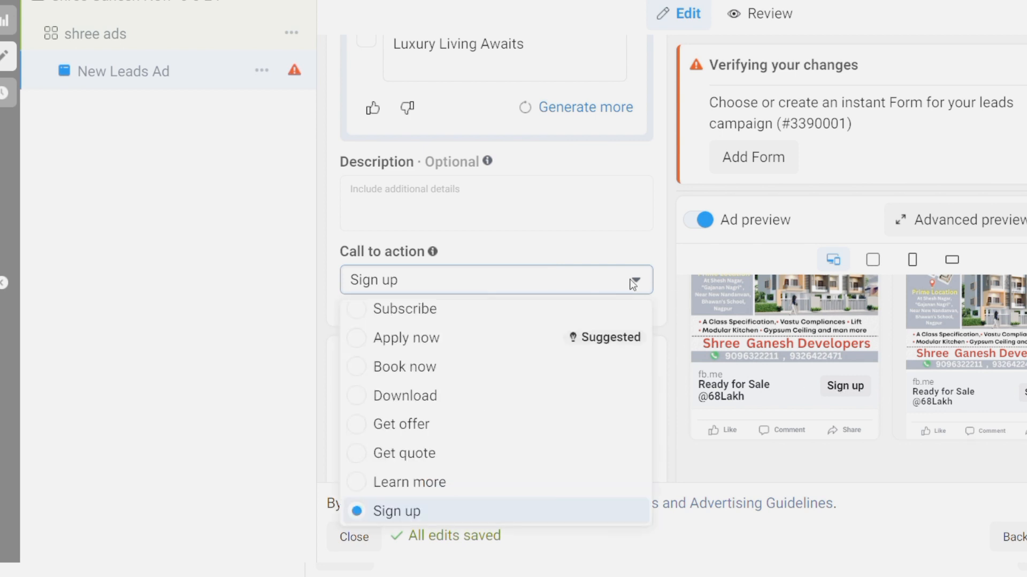
click(447, 376)
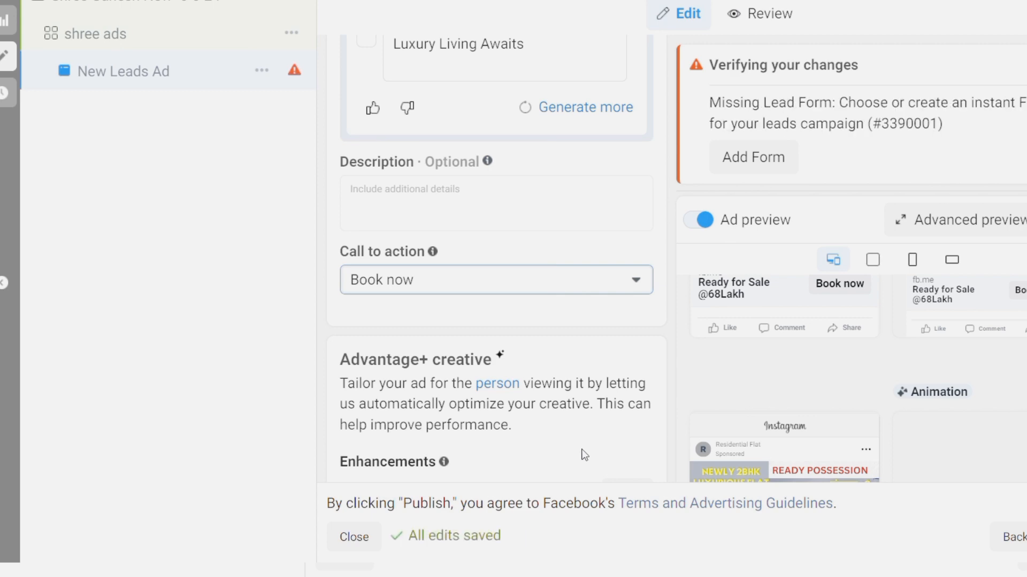
scroll(583, 455, down, 15)
scroll(582, 449, down, 1)
scroll(582, 450, up, 1)
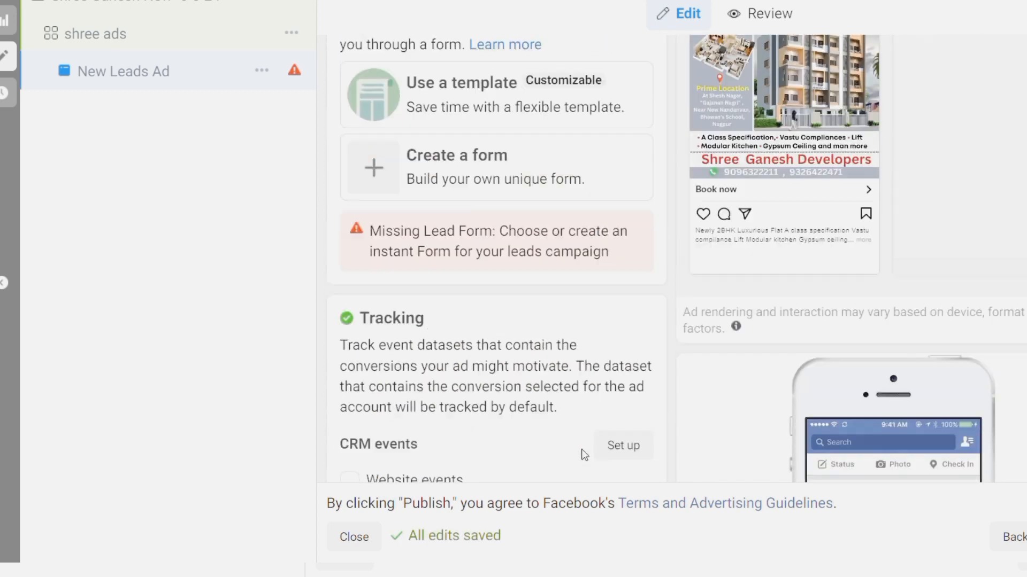
Create a new instant form named 'Shree Ganesh -6-5-24', keeping the More volume type
click(383, 183)
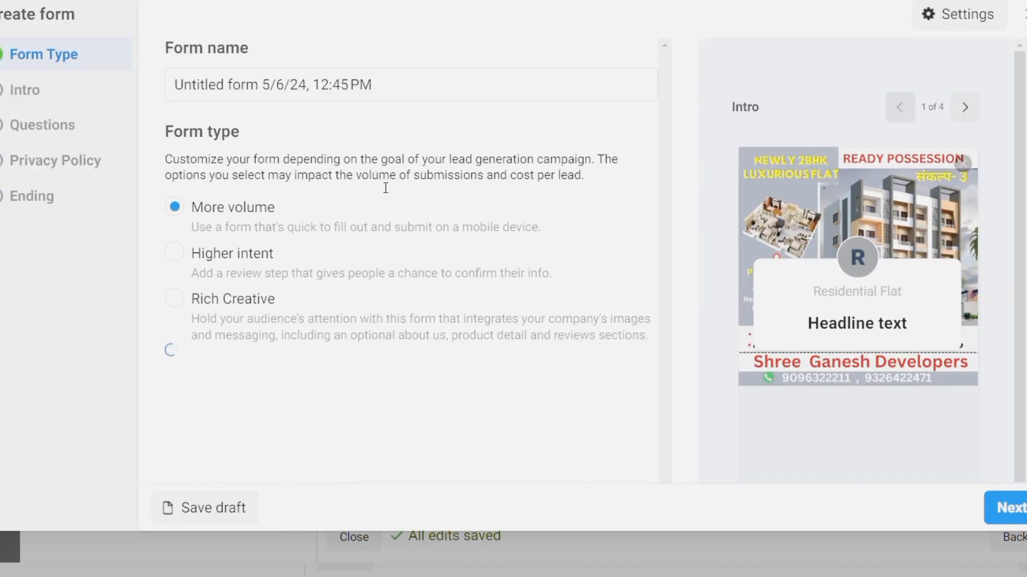
triple_click(405, 94)
key(BackSpace)
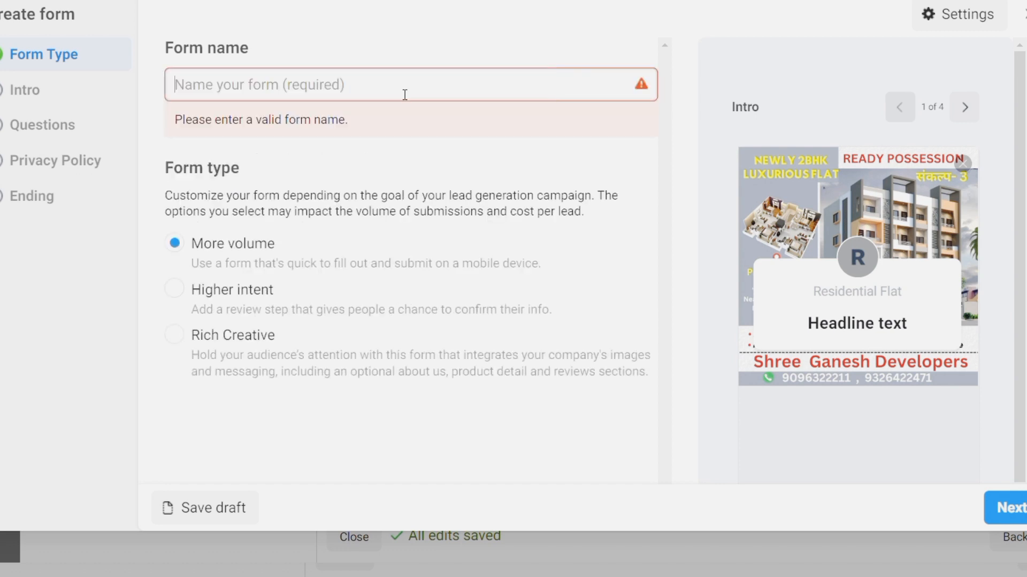
text(Shree Ganesg)
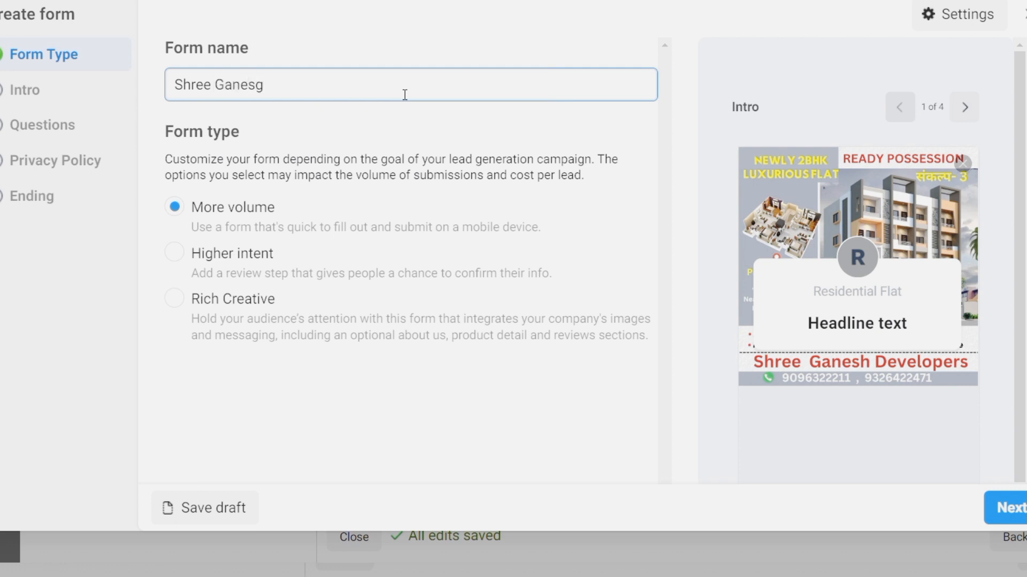
key(BackSpace)
text(h -6-5-24)
Give the form intro the greeting headline 'Newly 2BHK Luxiourious Flat'
click(29, 97)
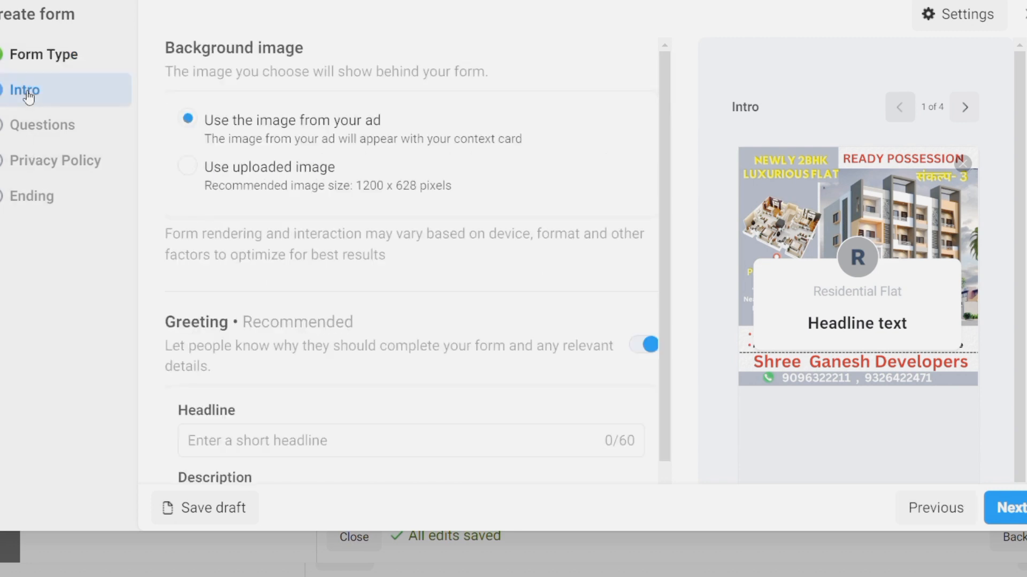
scroll(399, 222, down, 3)
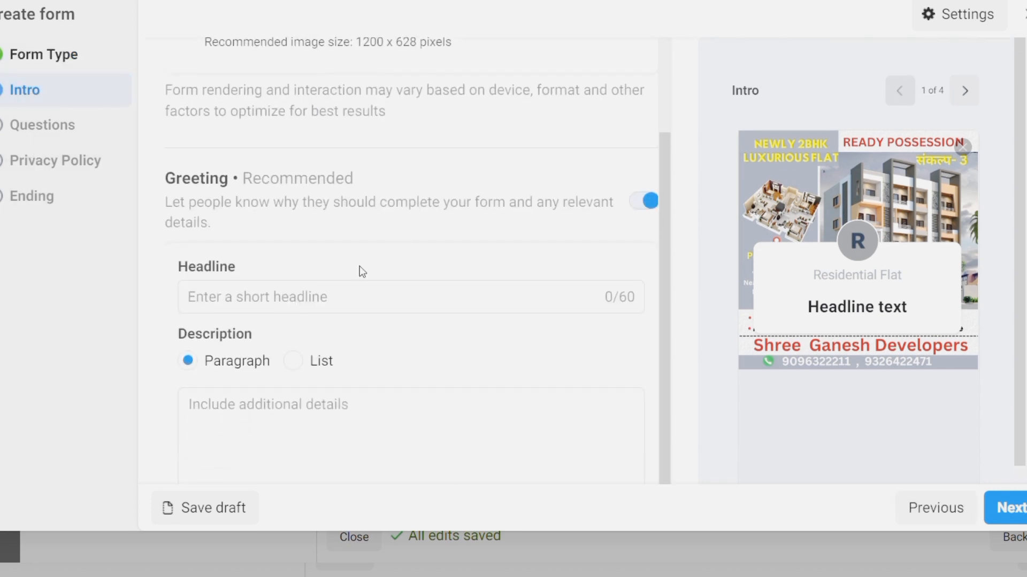
click(304, 308)
text(Newly 2BHK Flat)
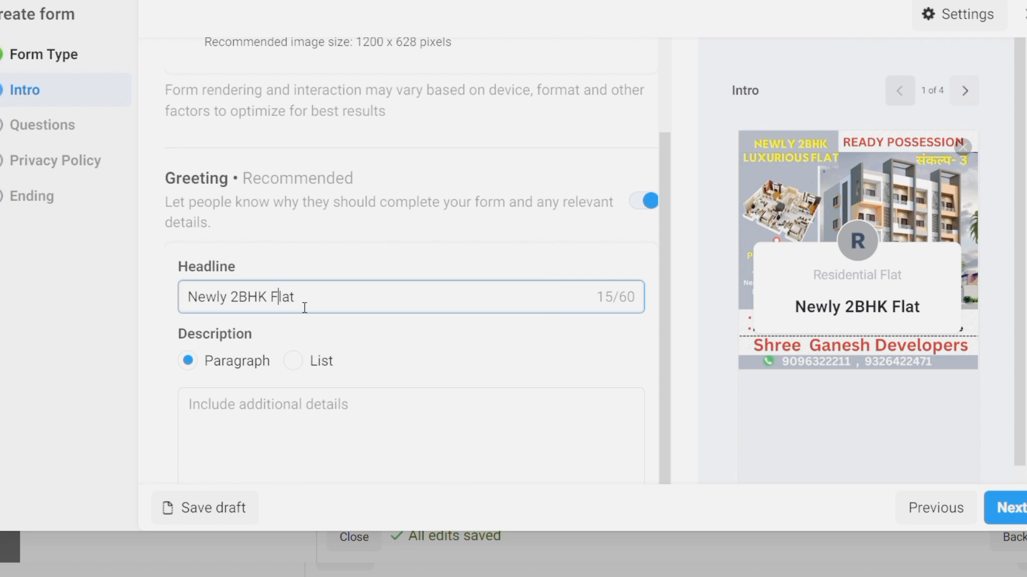
key(Left)
key(Left)
key(Left)
key(Left)
key(Left)
text(Luxiourious)
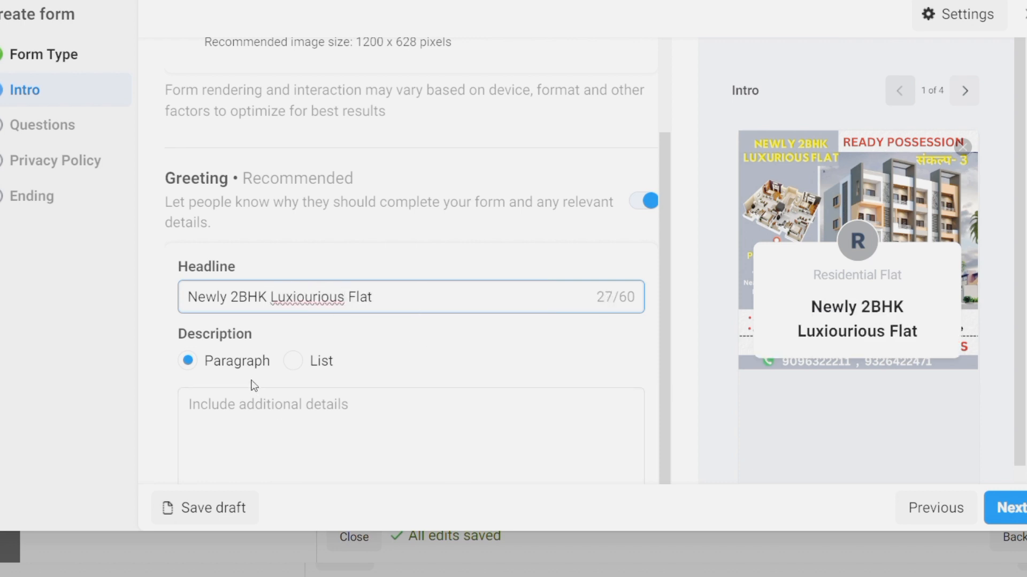
Fill the intro description with amenities: A class Specification, Vastu Compliance, Lift, Modular kitchen, Gypsum Ceiling and more
click(322, 412)
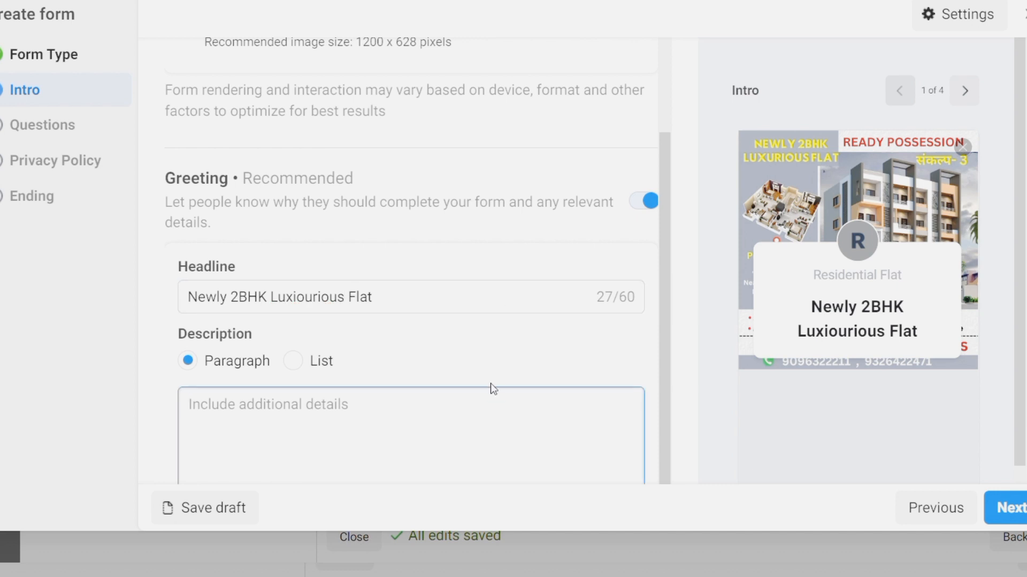
scroll(506, 419, down, 1)
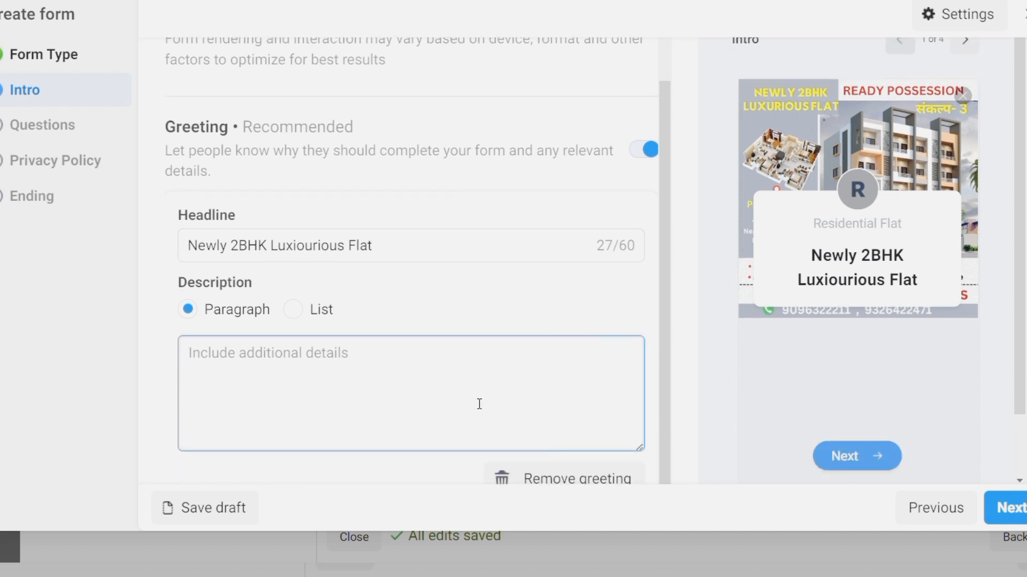
text(A class)
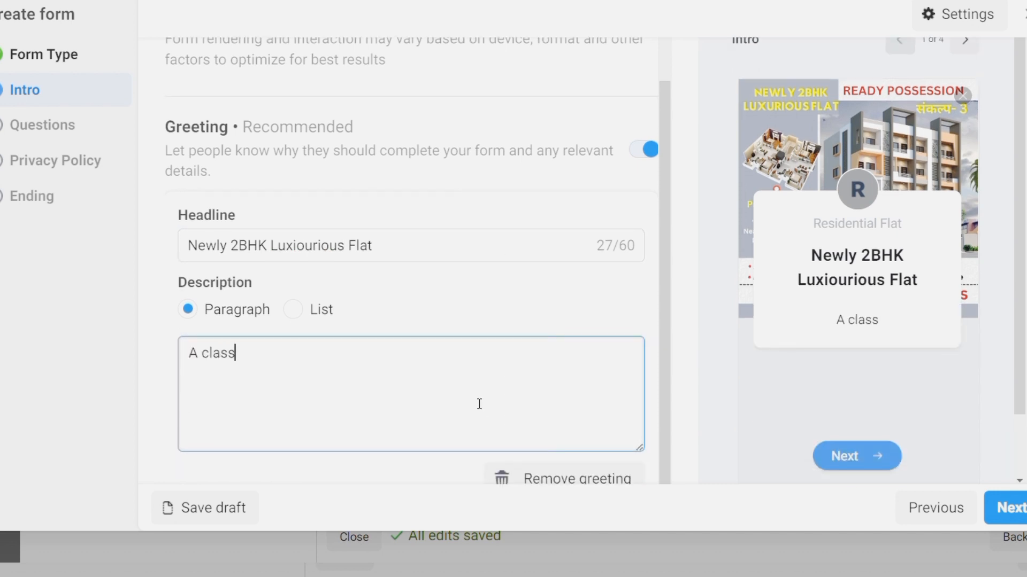
text( Specfication)
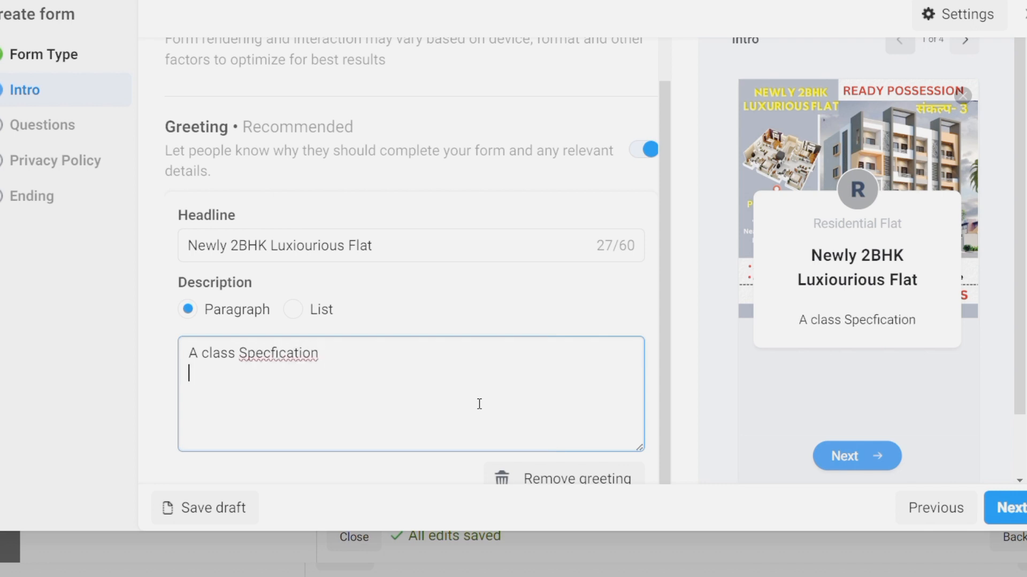
text(i)
key(Down)
text(Vastu)
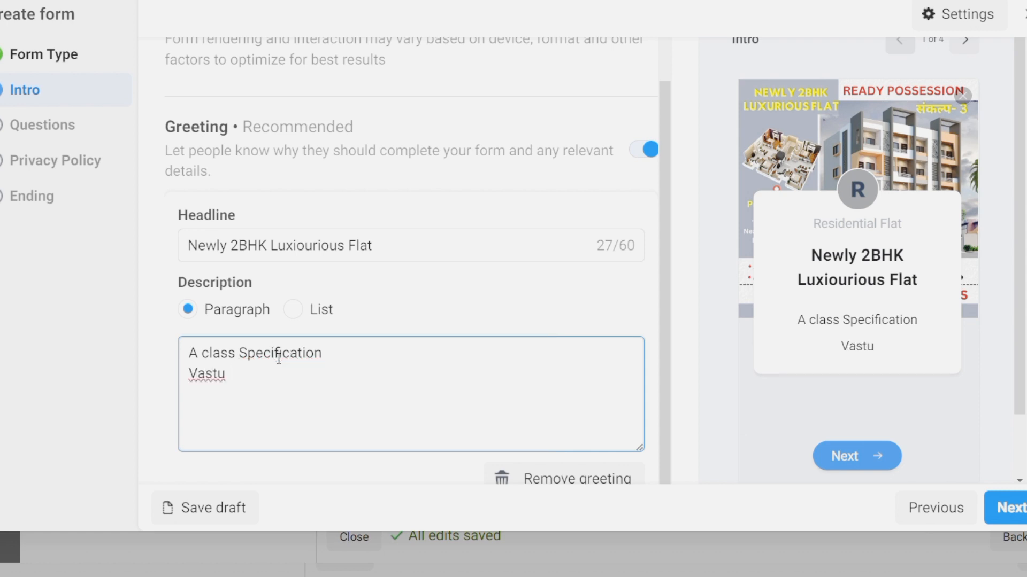
text( Compliance)
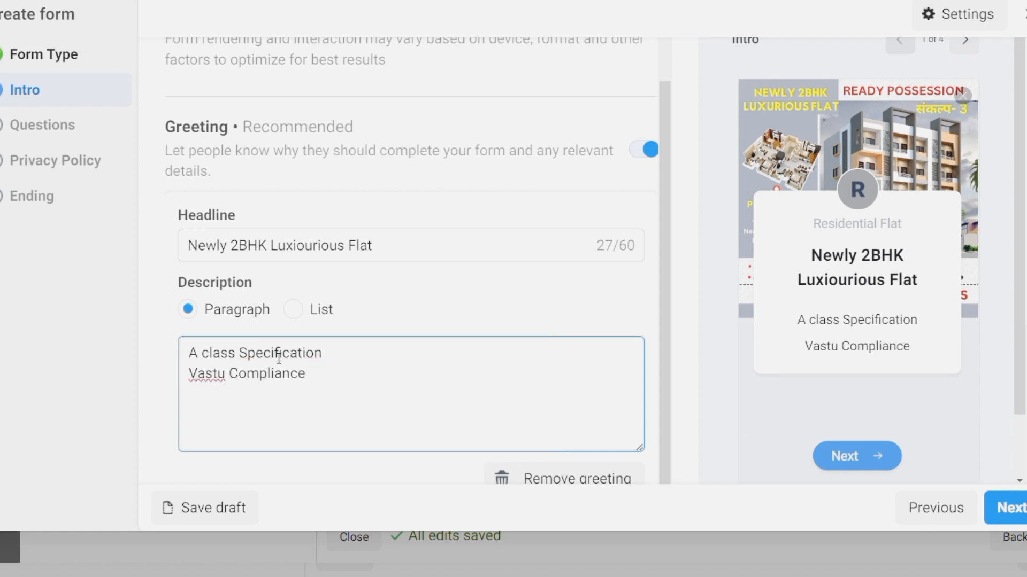
key(Return)
text(Lift )
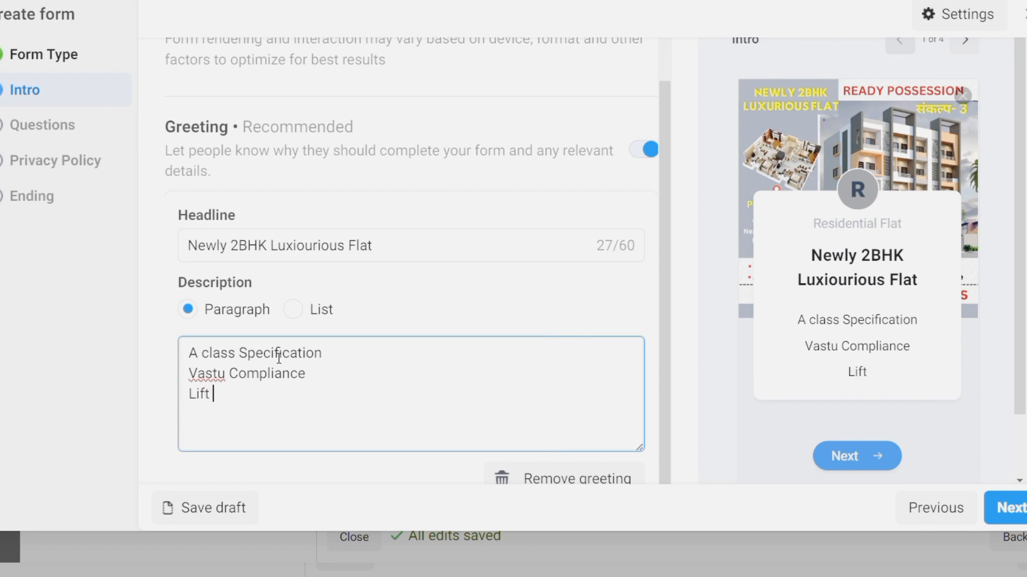
text(Modular kitchen)
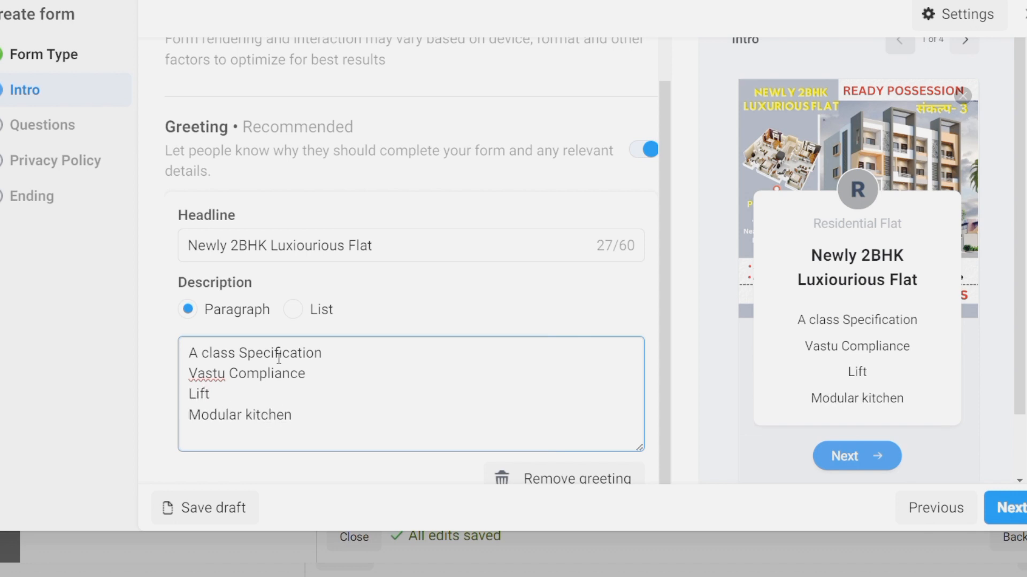
text(Gypsum)
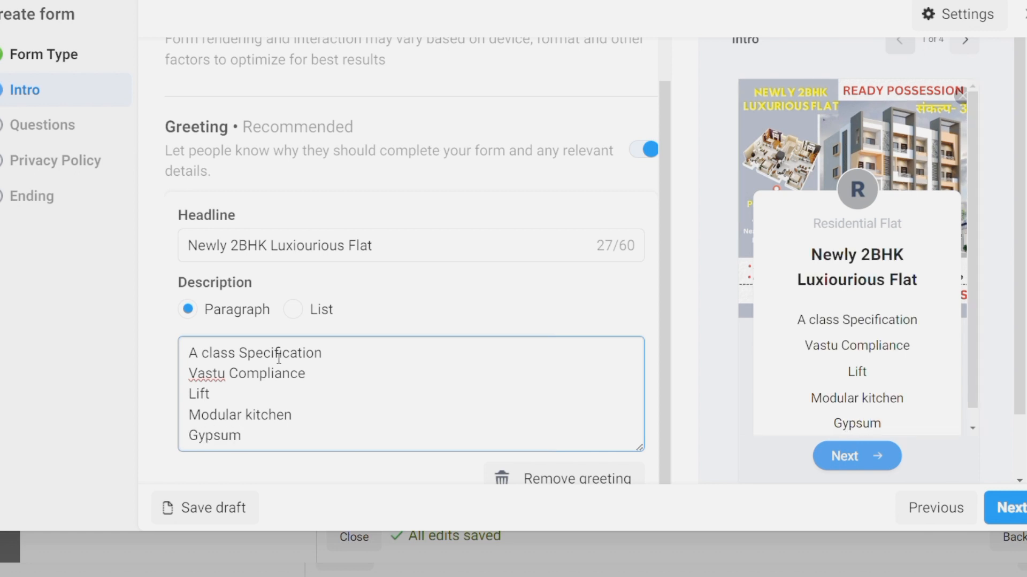
text( Ceiling an)
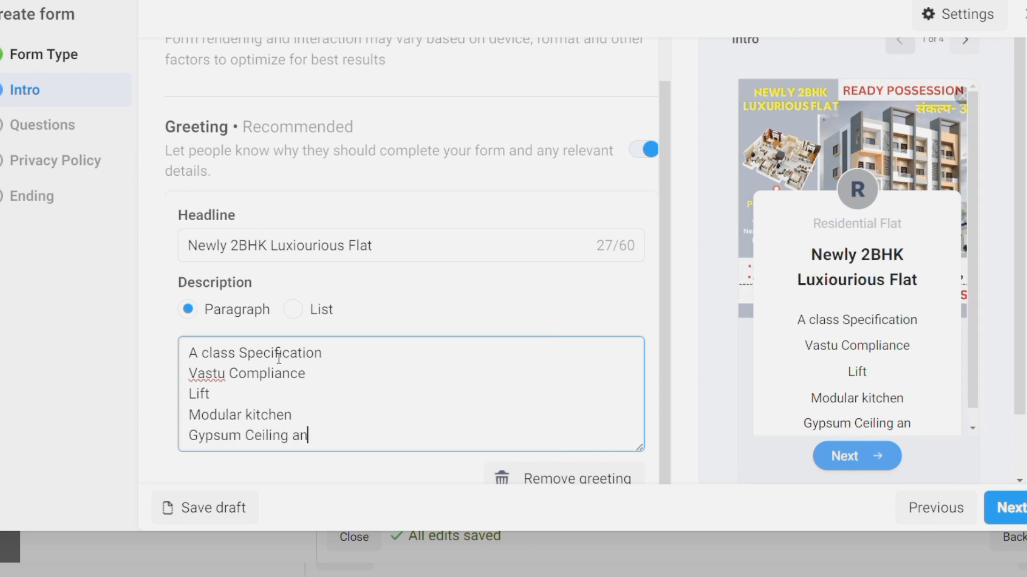
text(d many m)
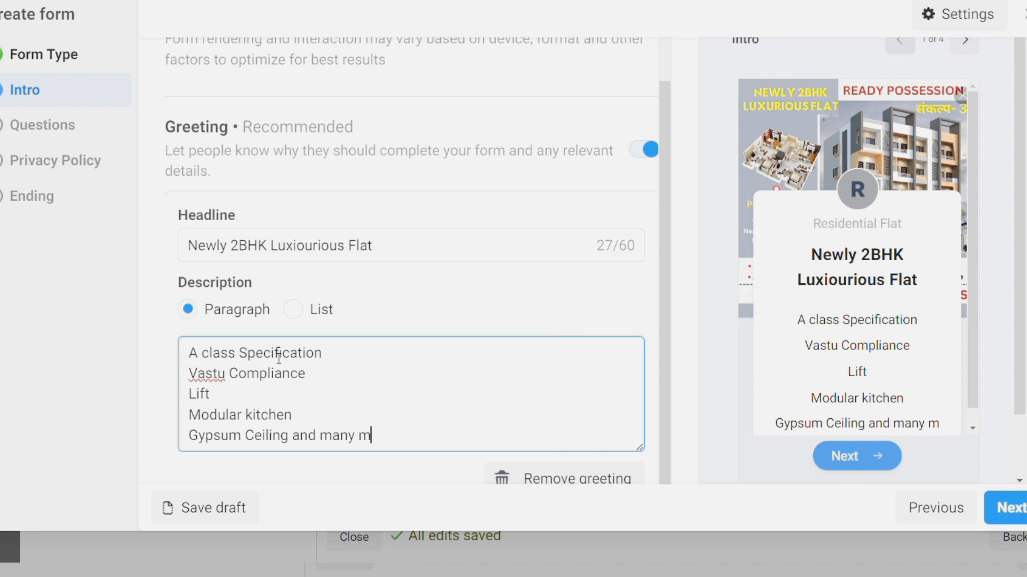
text(oere)
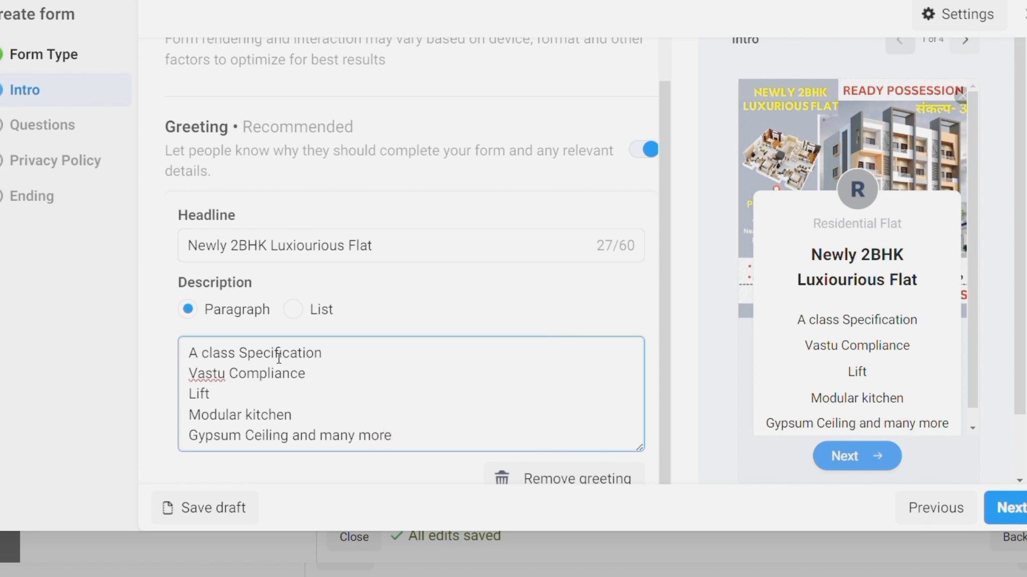
scroll(655, 353, down, 1)
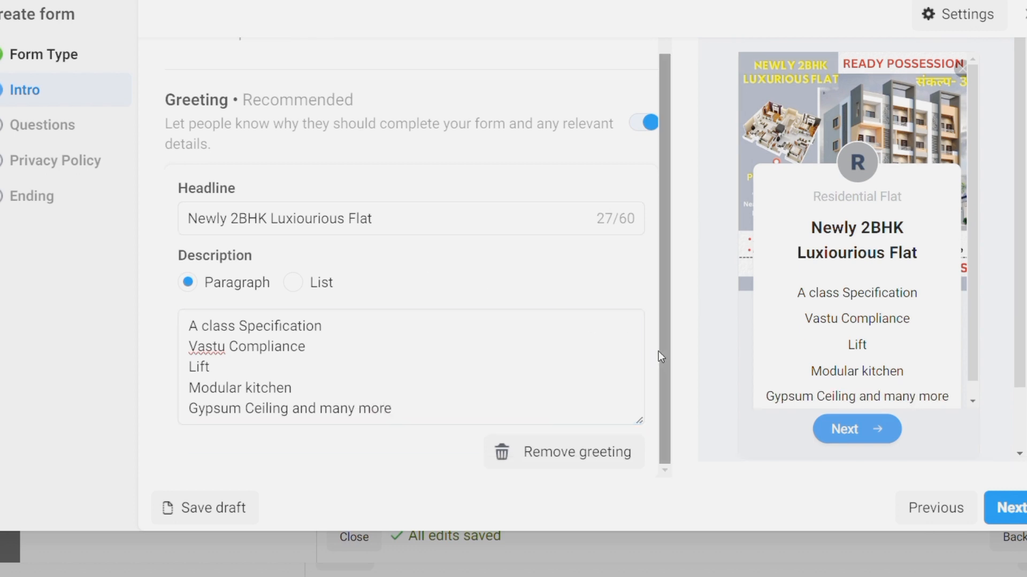
click(73, 127)
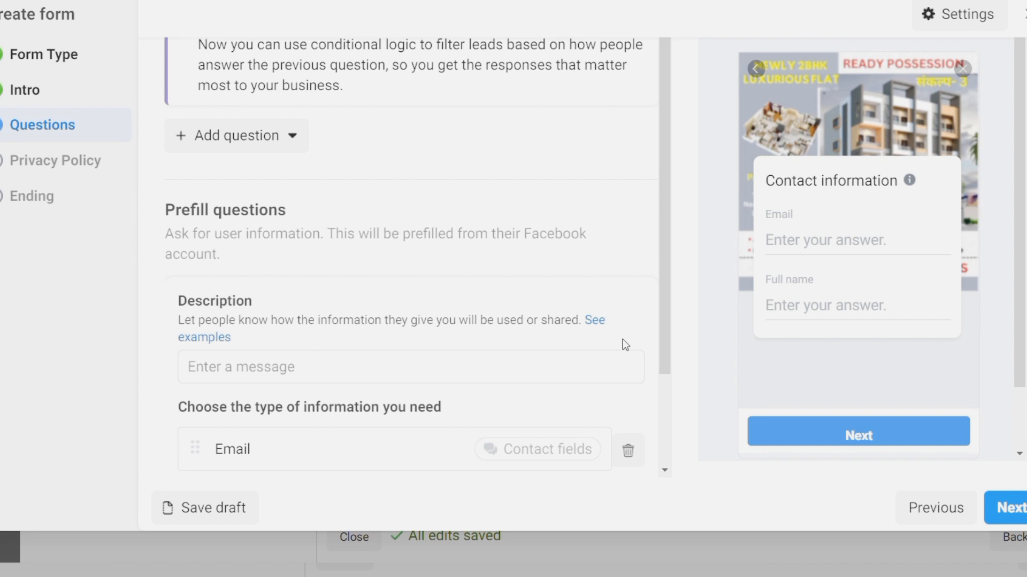
Set the contact description to 'Please fill this form we will contact as soon as we can'
click(576, 369)
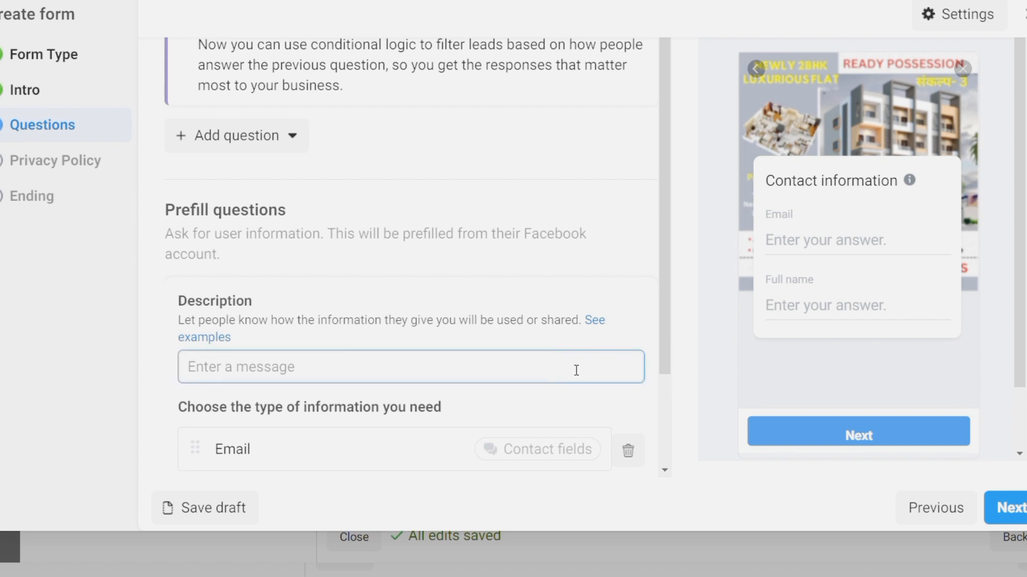
text(Please)
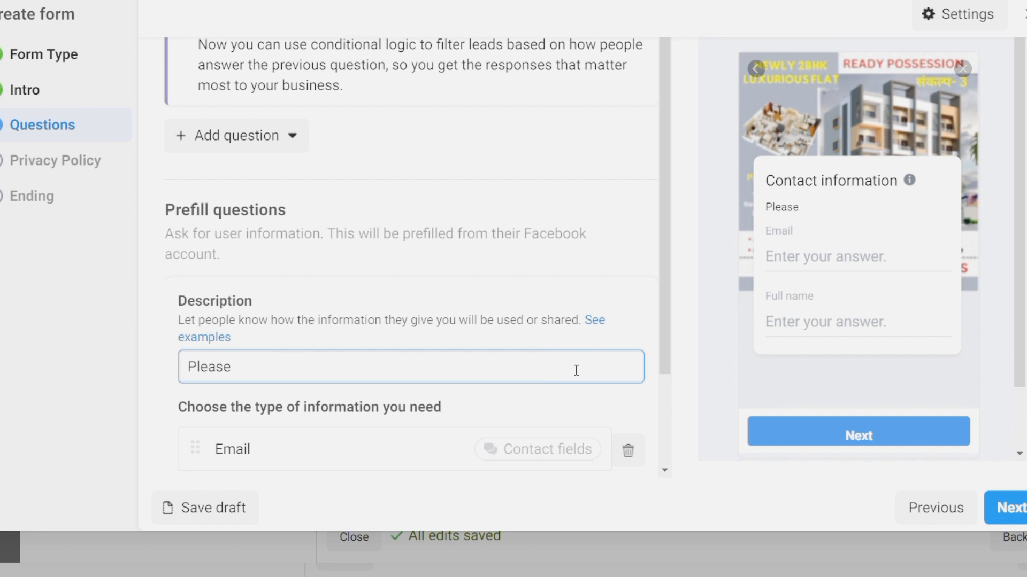
text( fill this form )
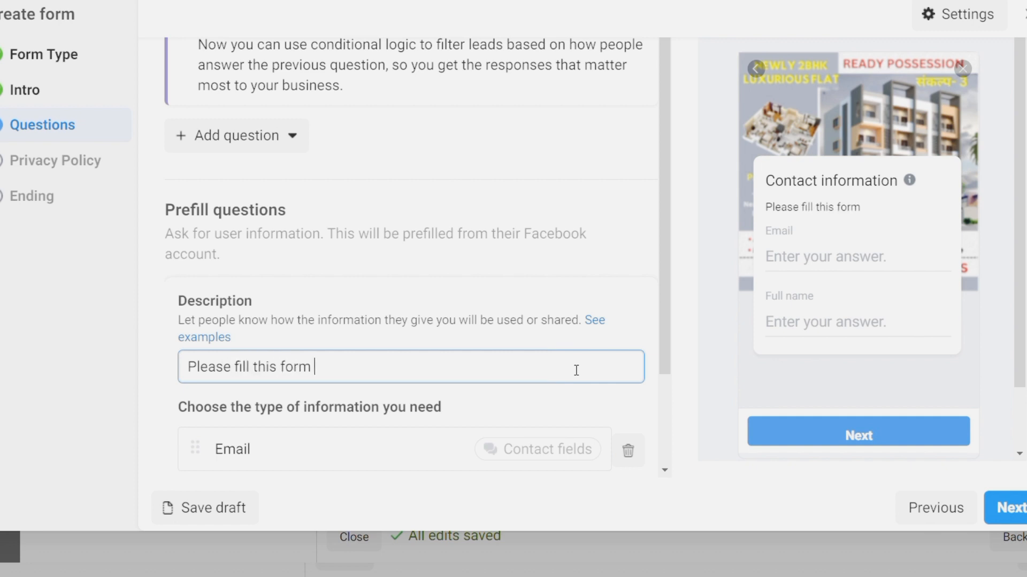
text(we will contact)
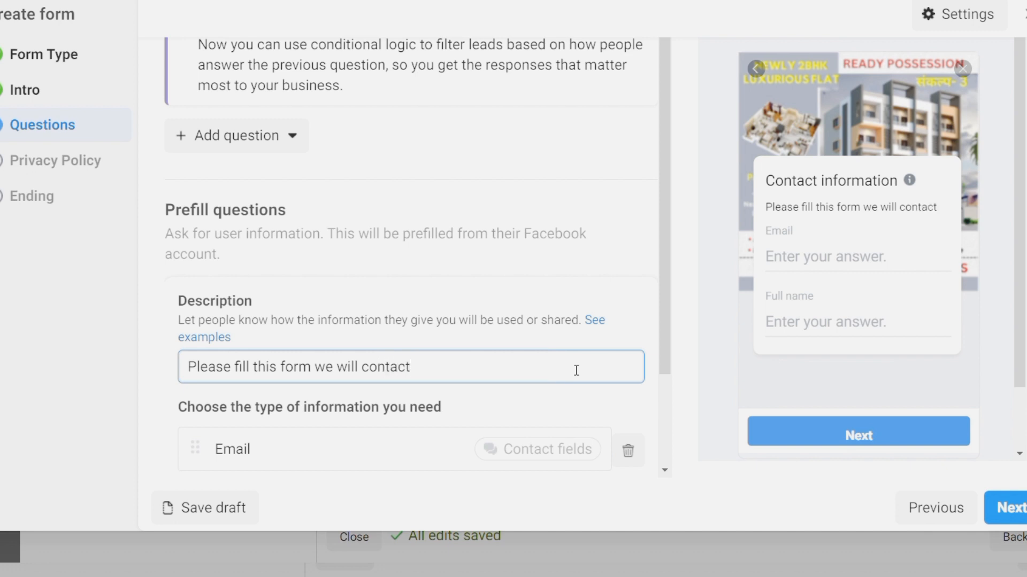
text( as soon as)
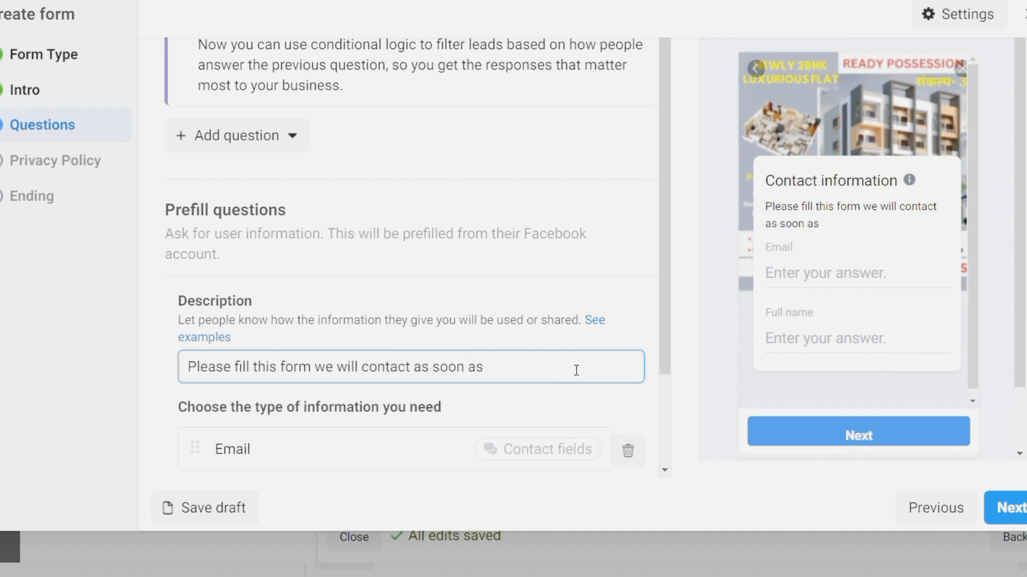
text( possible)
key(BackSpace)
key(BackSpace)
key(BackSpace)
key(BackSpace)
key(BackSpace)
key(BackSpace)
key(BackSpace)
key(BackSpace)
text(we can)
scroll(576, 370, down, 2)
Remove the prefilled Email field and add a Phone number field instead
click(641, 334)
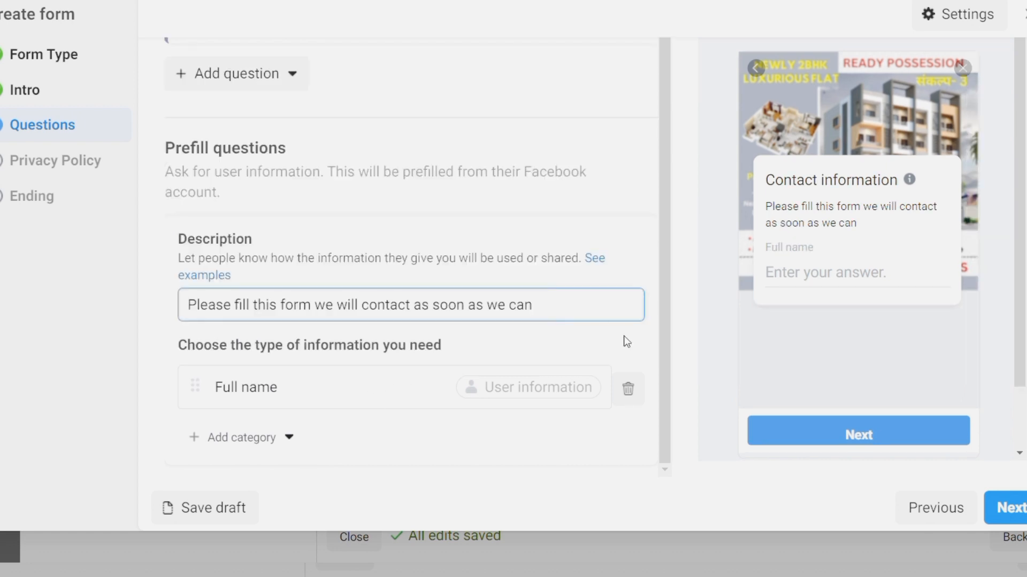
click(289, 439)
mouse_move(267, 284)
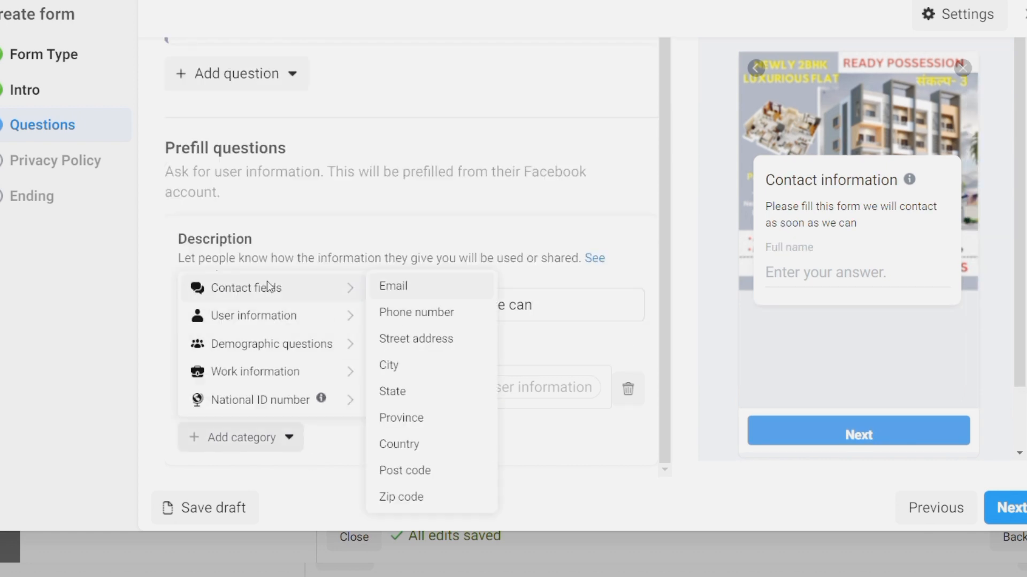
click(417, 315)
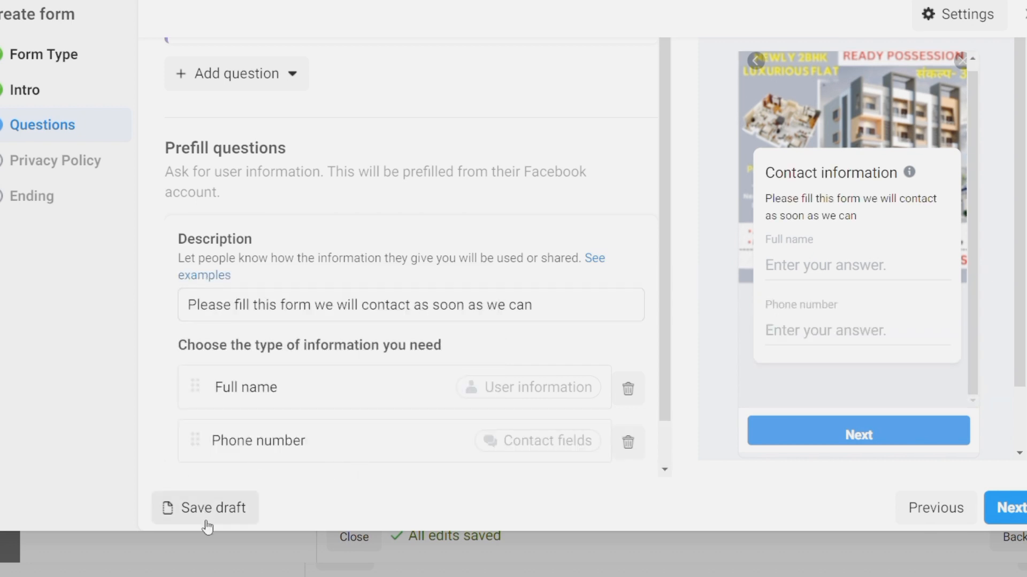
scroll(407, 460, down, 1)
Add City and Email questions from the Contact fields category
click(289, 439)
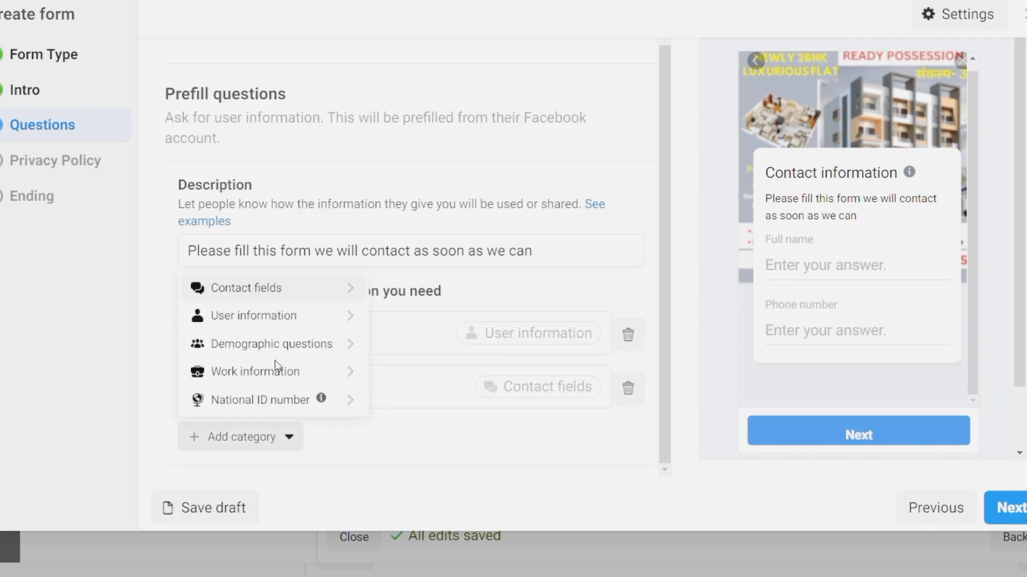
mouse_move(266, 294)
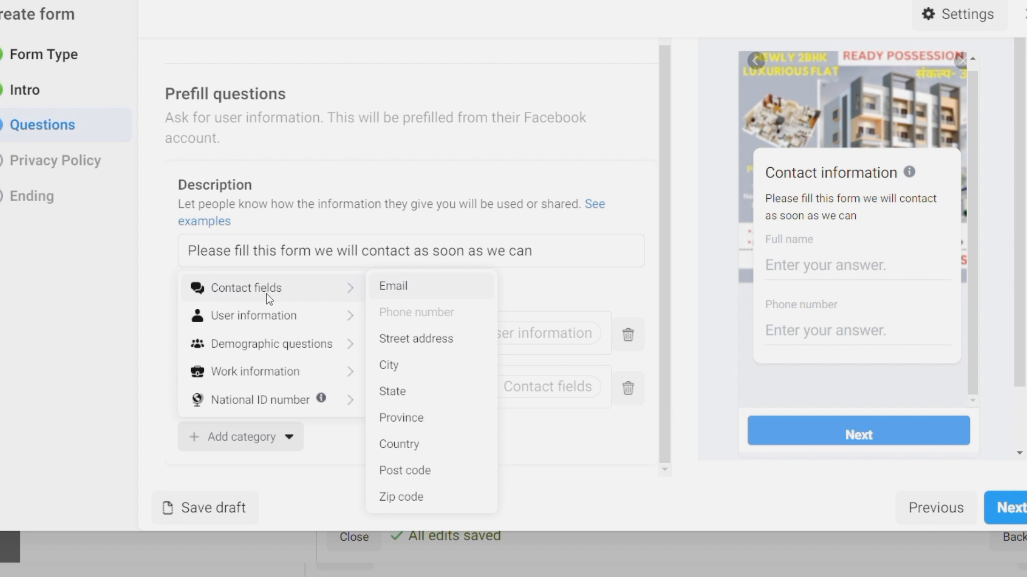
click(401, 371)
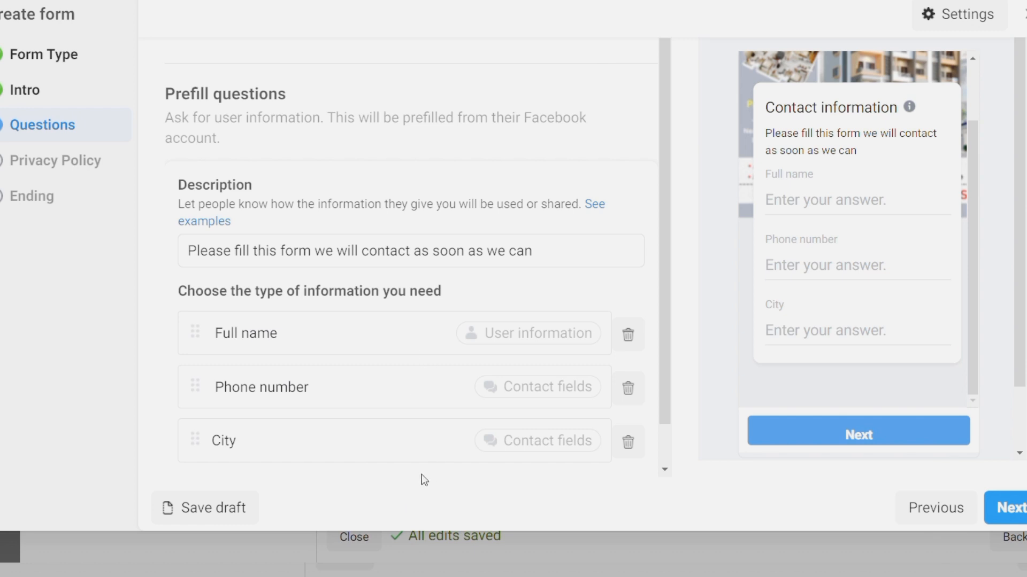
scroll(422, 476, down, 1)
click(292, 441)
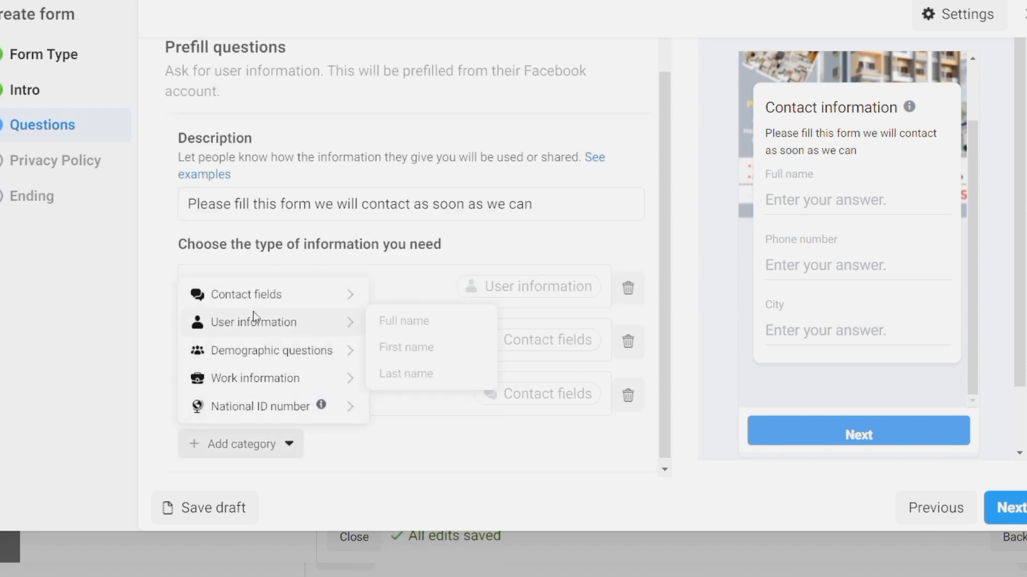
mouse_move(326, 296)
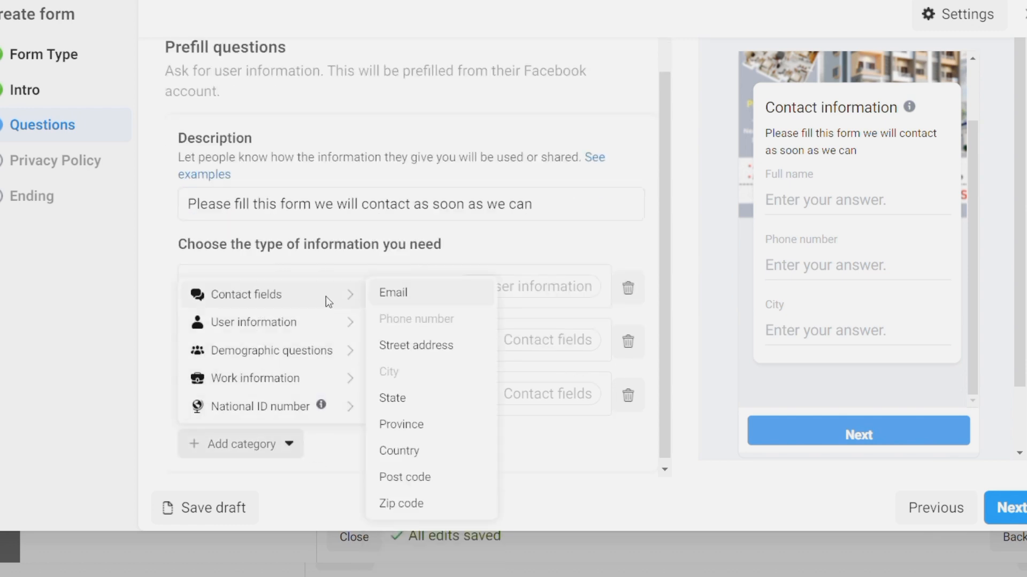
click(419, 299)
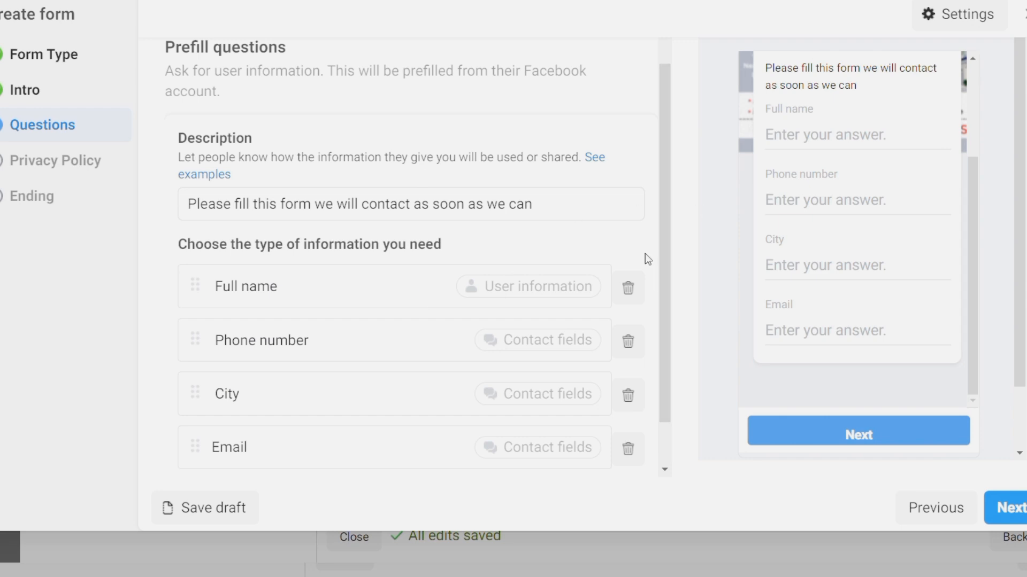
scroll(646, 253, down, 1)
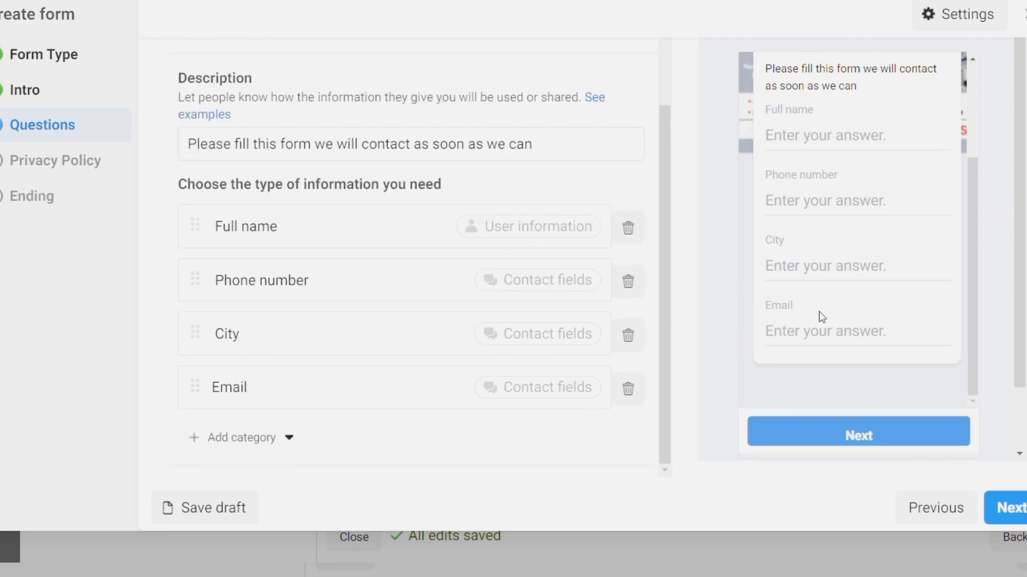
click(75, 160)
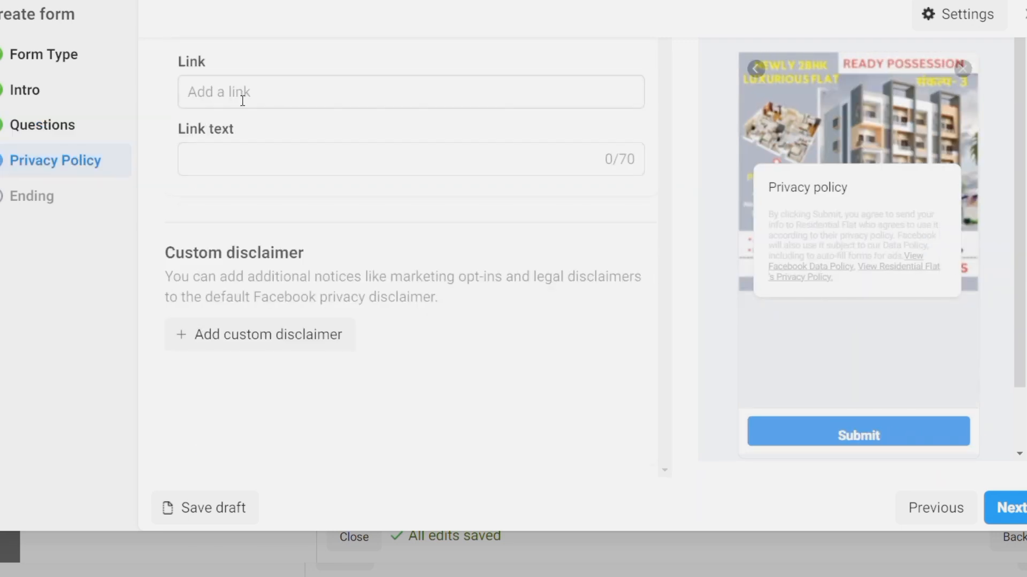
Enter 'Privacy Policy' as the privacy link text, then open a new browser tab
click(229, 173)
text(Privacy Policy)
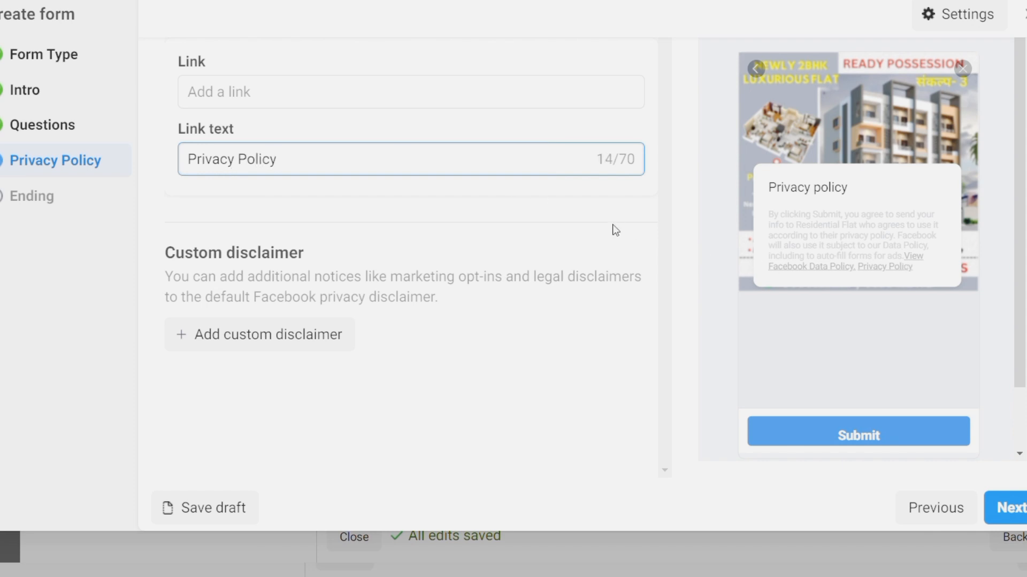
drag(613, 225, 560, 37)
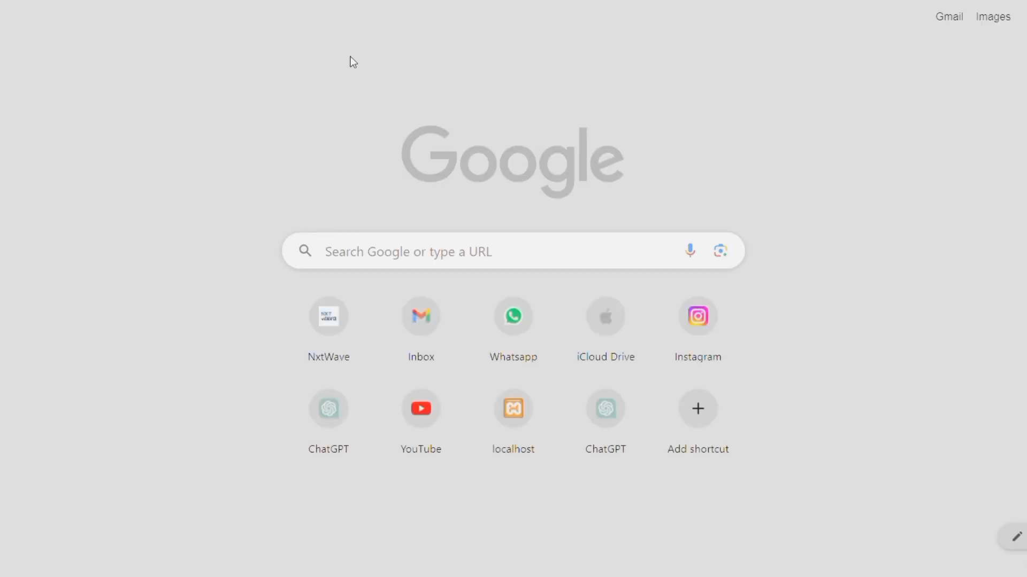
Load Facebook and switch the profile to the Residential Flat Page
text(fac)
key(Return)
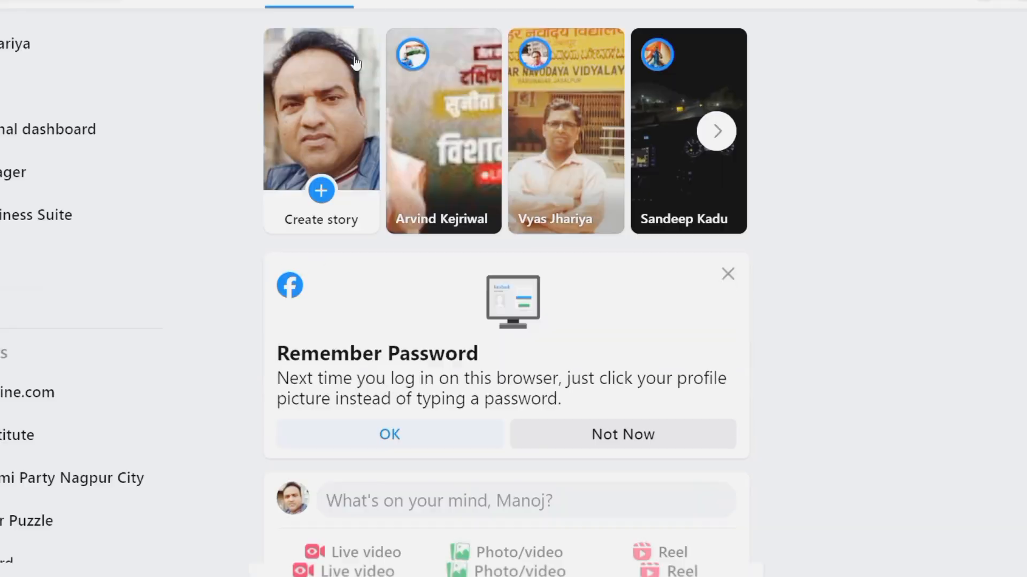
scroll(112, 183, down, 2)
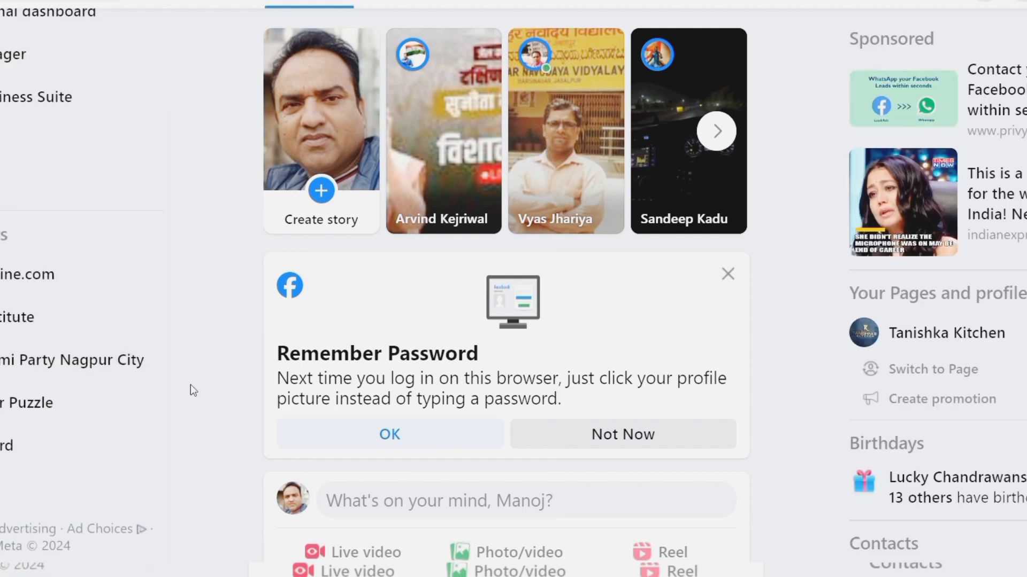
scroll(190, 384, down, 3)
scroll(87, 271, up, 2)
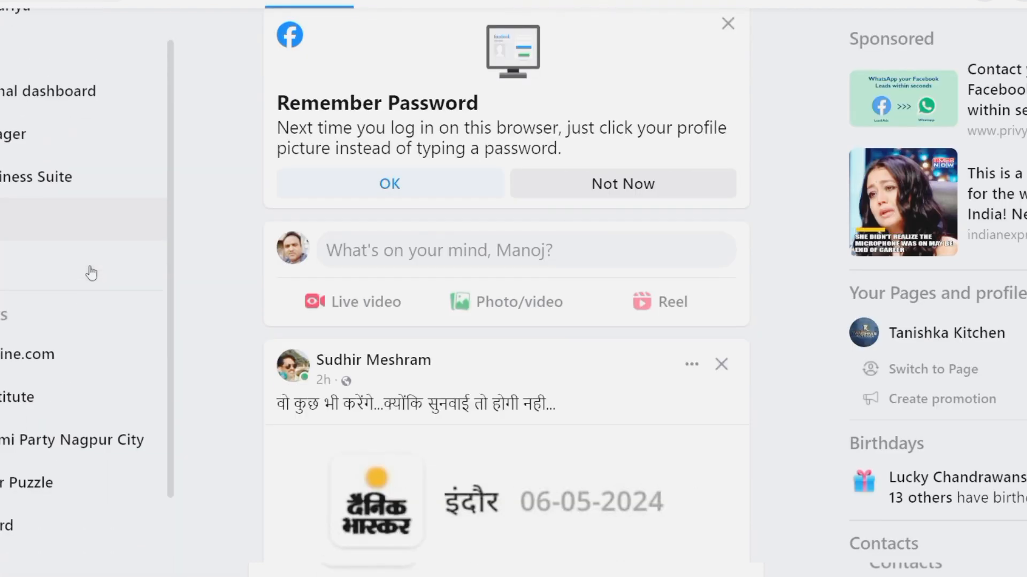
click(1021, 2)
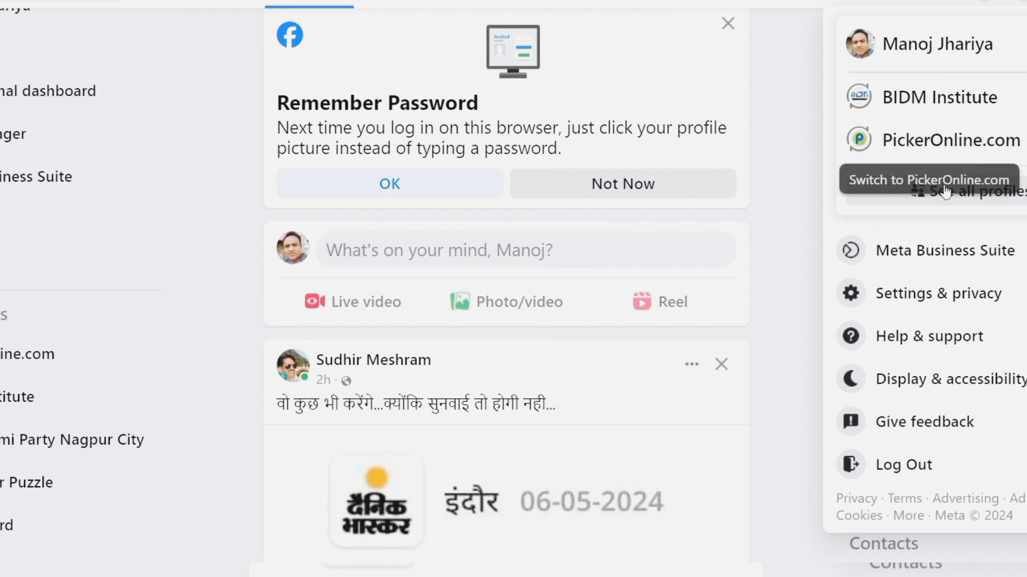
click(991, 208)
scroll(566, 286, down, 2)
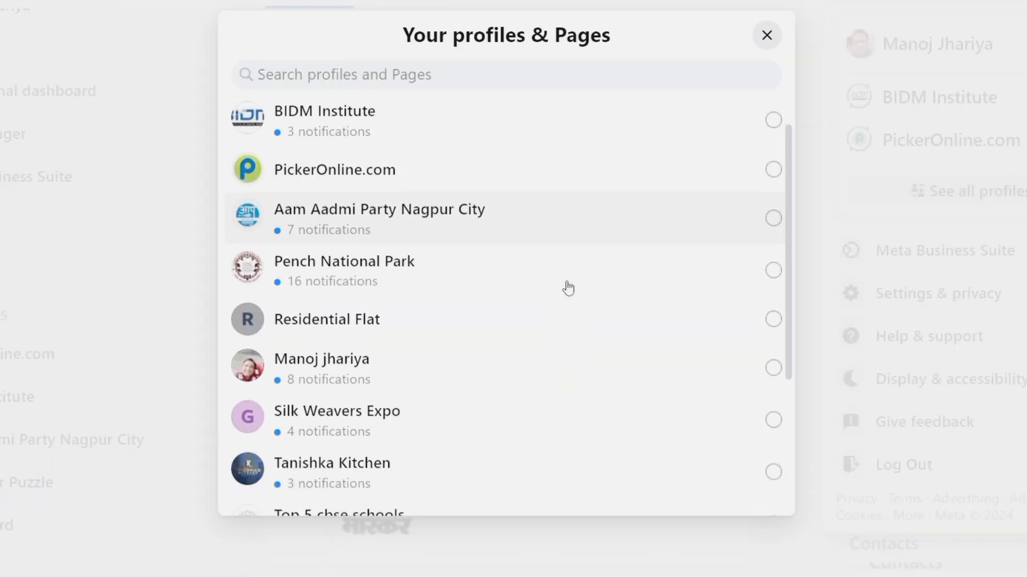
click(390, 288)
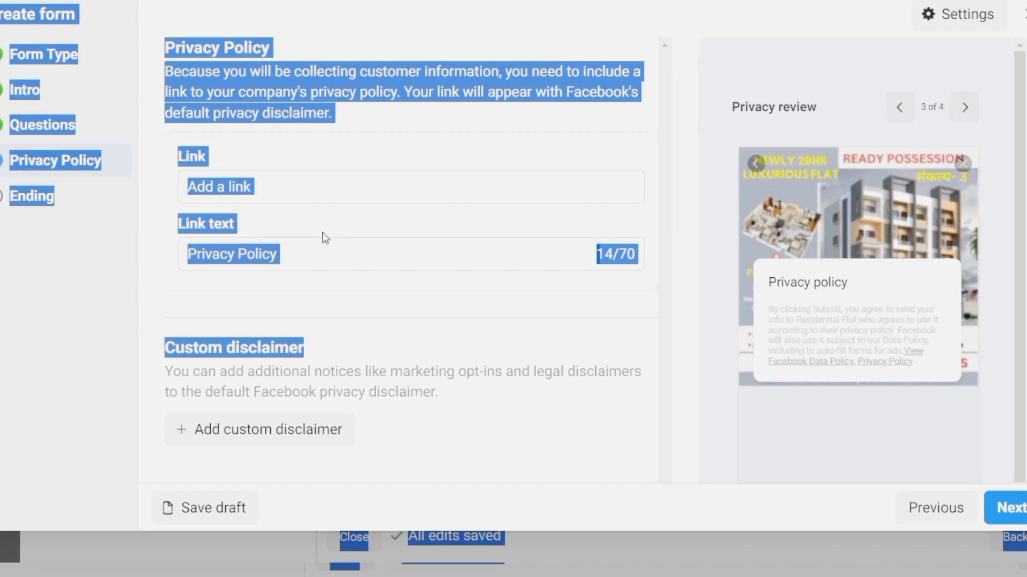
click(319, 252)
click(294, 200)
text(https://www.facebook.com/)
scroll(519, 347, down, 2)
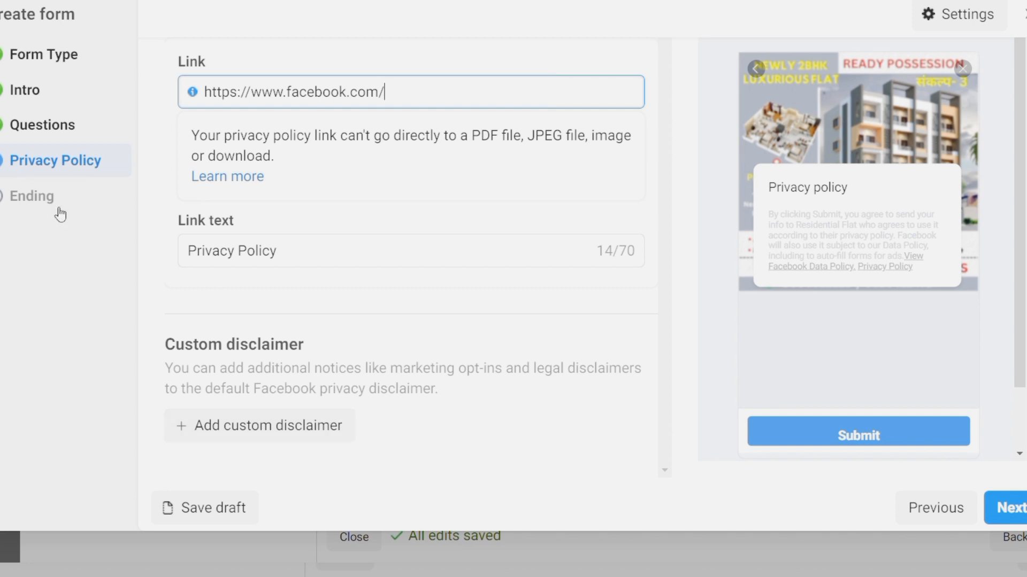
Change the ending description to 'You can visit our office or contact for enquiry'
click(54, 203)
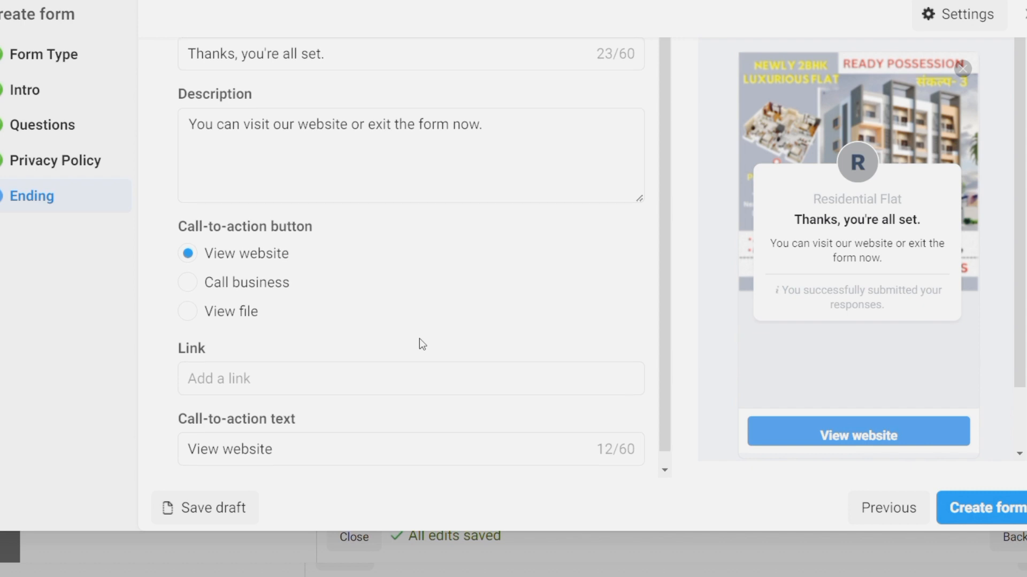
scroll(429, 309, down, 1)
scroll(429, 312, up, 1)
click(528, 133)
key(BackSpace)
key(BackSpace)
key(BackSpace)
key(BackSpace)
key(BackSpace)
key(BackSpace)
key(BackSpace)
key(BackSpace)
key(BackSpace)
key(BackSpace)
key(BackSpace)
key(BackSpace)
key(BackSpace)
key(BackSpace)
key(BackSpace)
key(BackSpace)
key(BackSpace)
key(BackSpace)
key(BackSpace)
key(BackSpace)
key(BackSpace)
key(BackSpace)
key(BackSpace)
key(BackSpace)
key(BackSpace)
key(BackSpace)
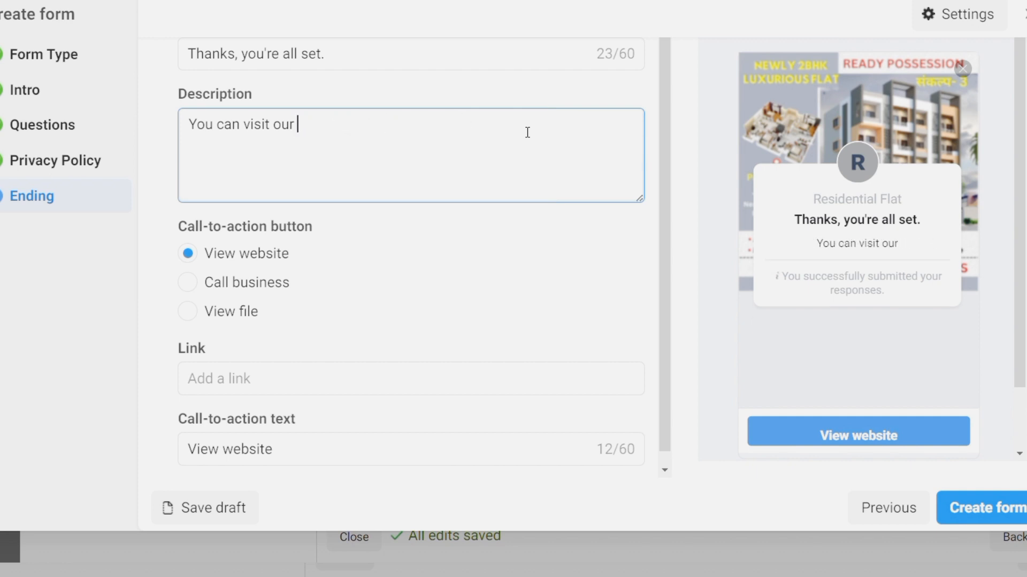
text(office or)
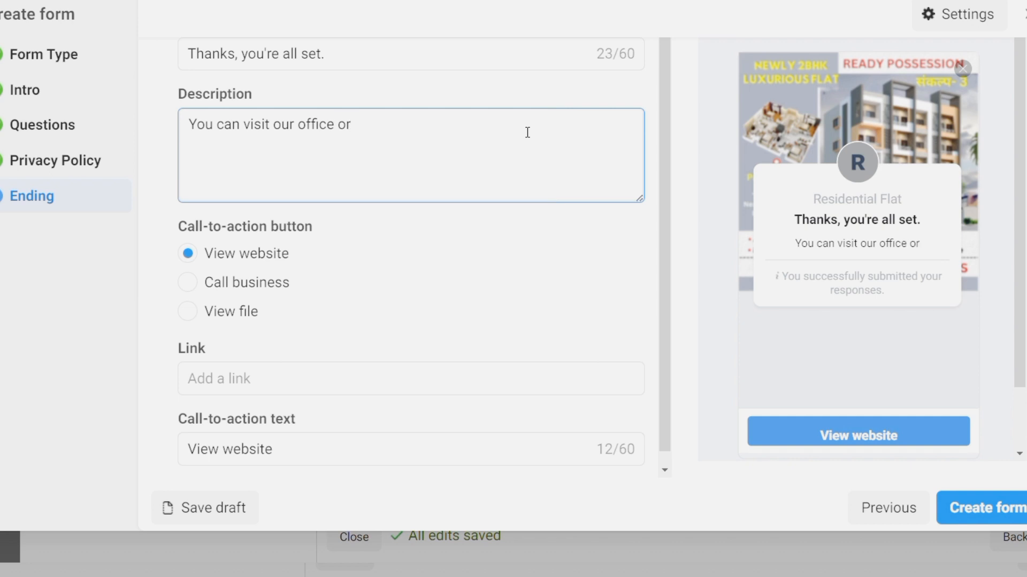
text( contact for enquiry)
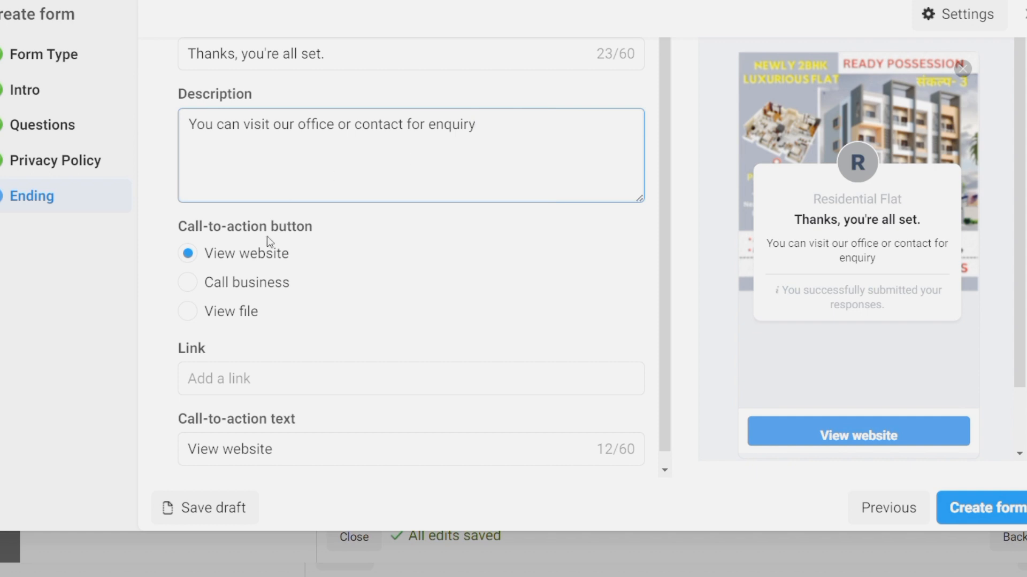
Make the ending action Call business at an IN +91 business number with 'call us' CTA text
click(198, 285)
scroll(398, 295, down, 1)
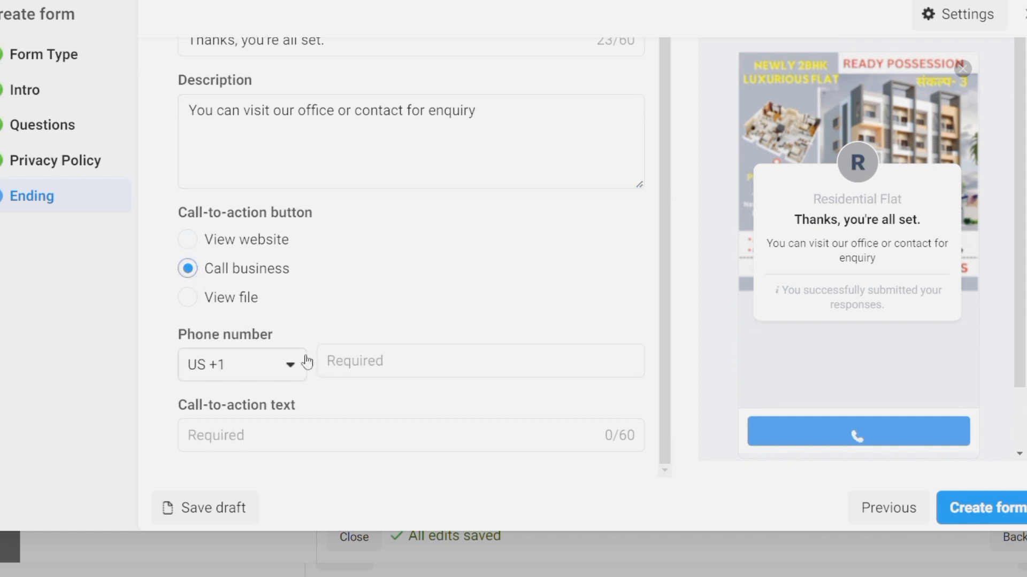
click(290, 365)
text(in)
click(266, 231)
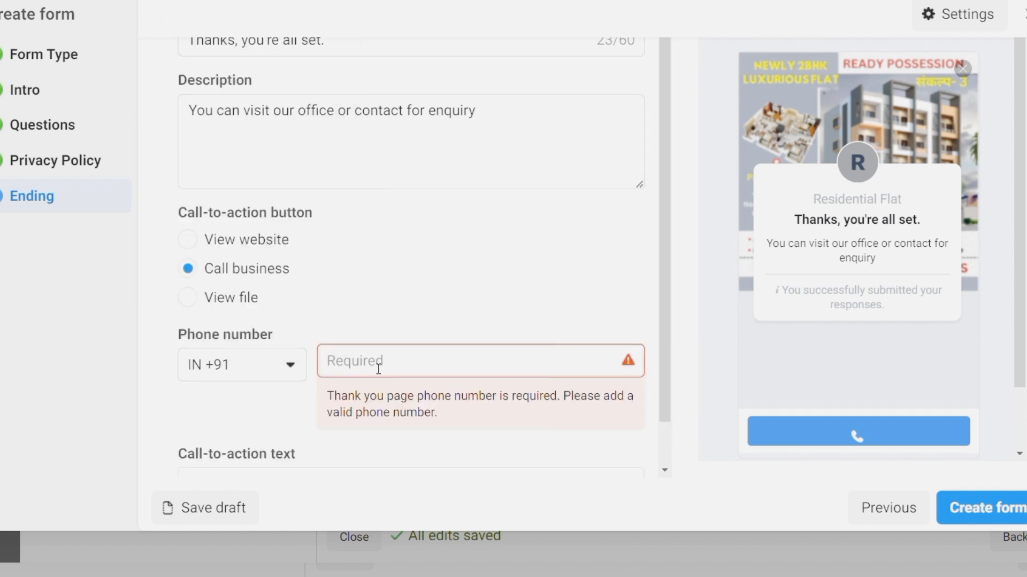
click(378, 369)
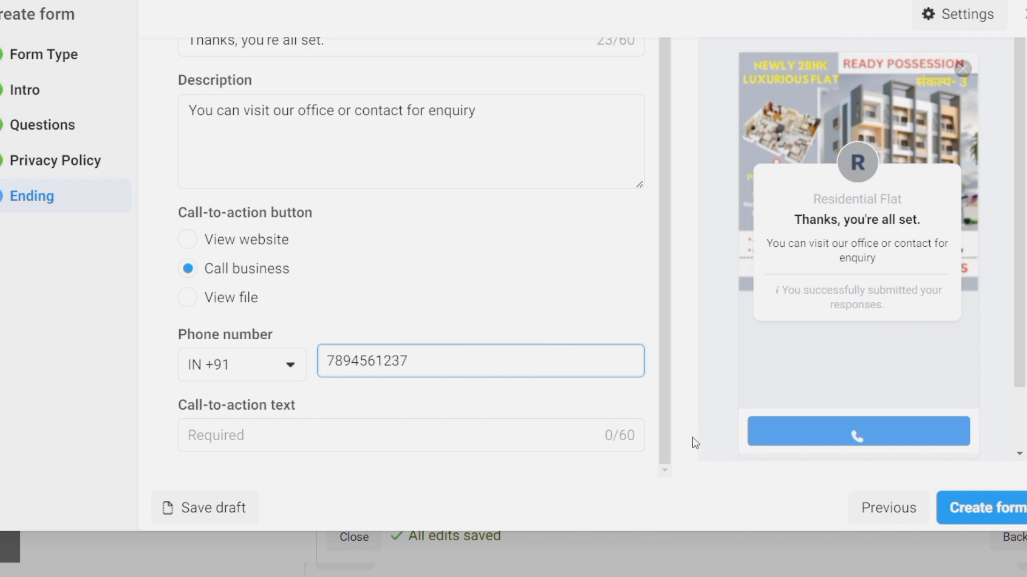
click(268, 447)
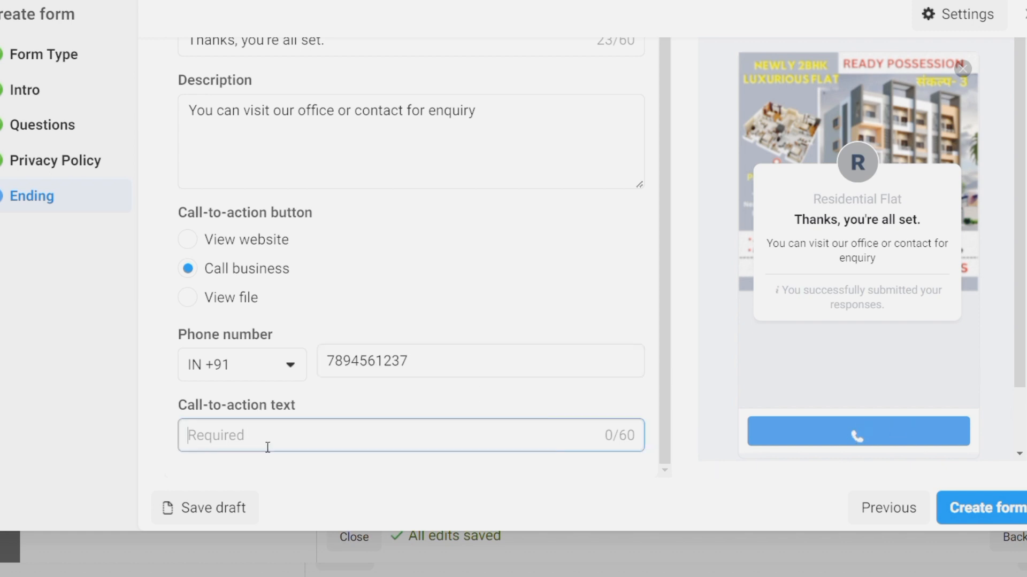
text(call us)
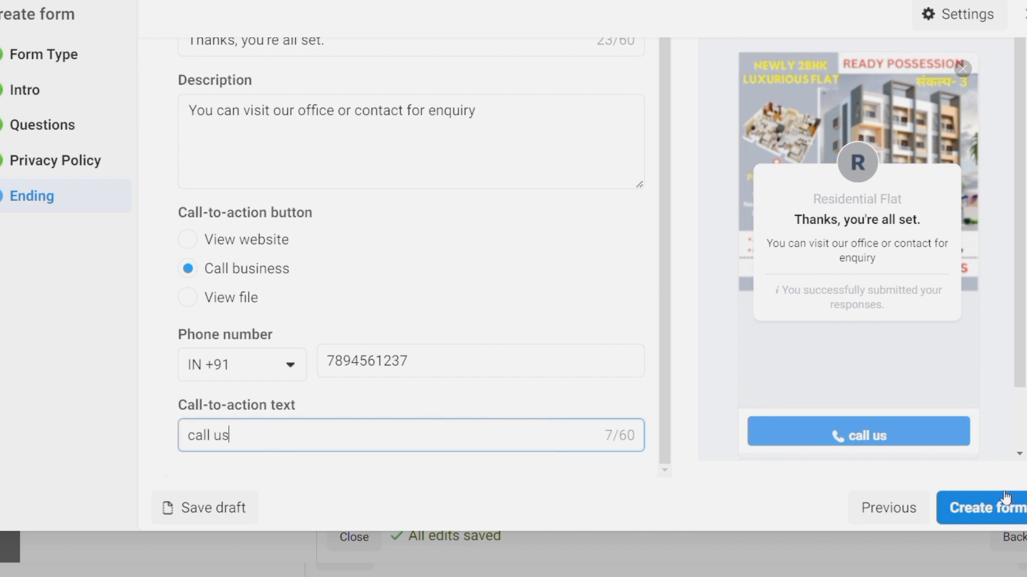
Create the Shree Ganesh lead form, publish the campaign, ad set and ad, and close the confirmation
click(971, 508)
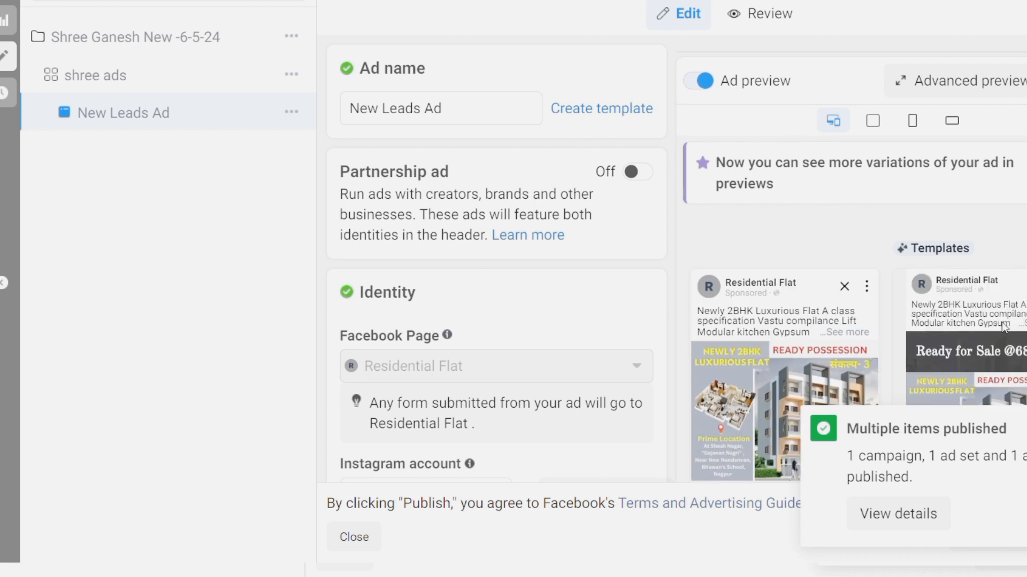
click(889, 516)
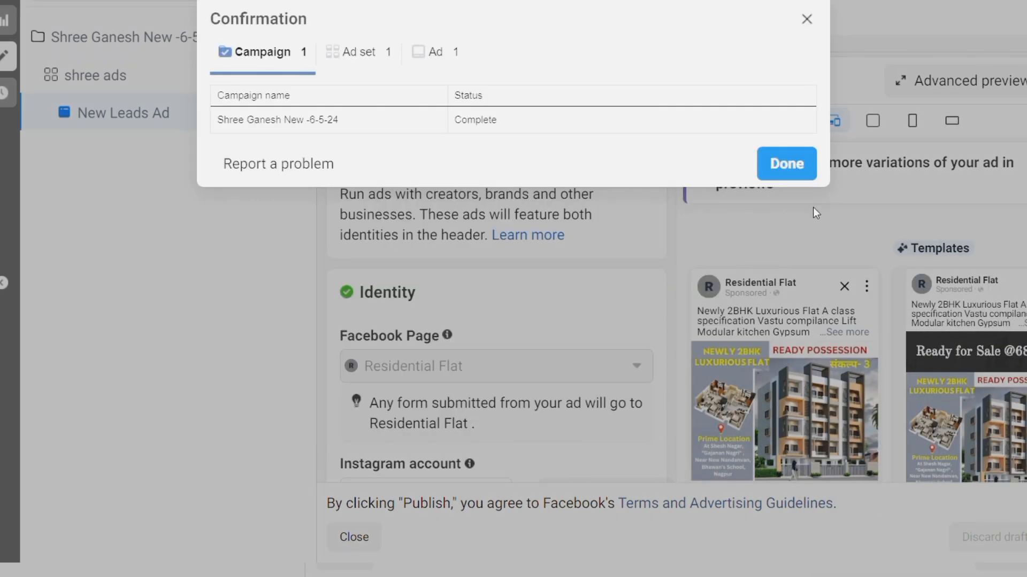
click(786, 164)
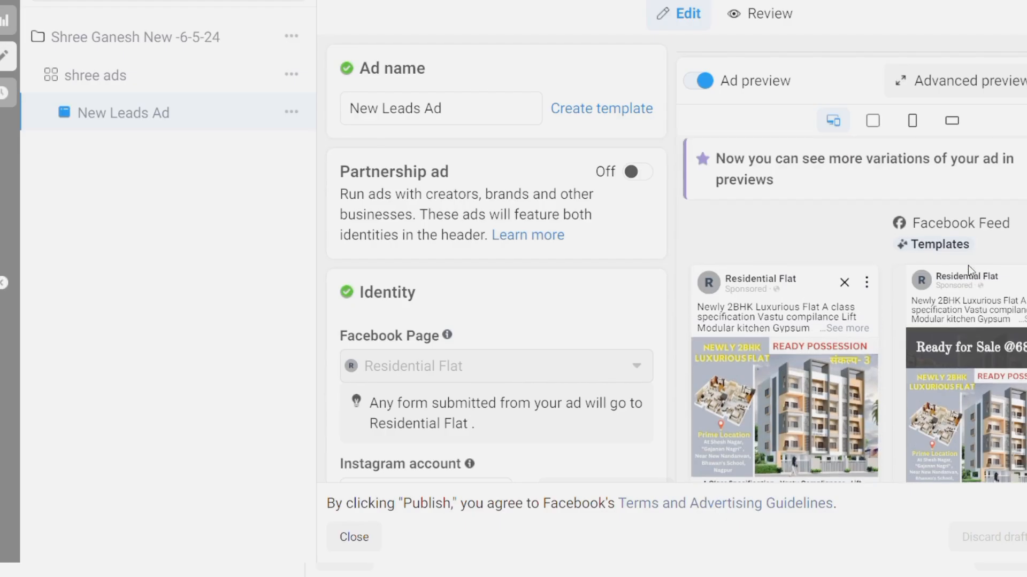